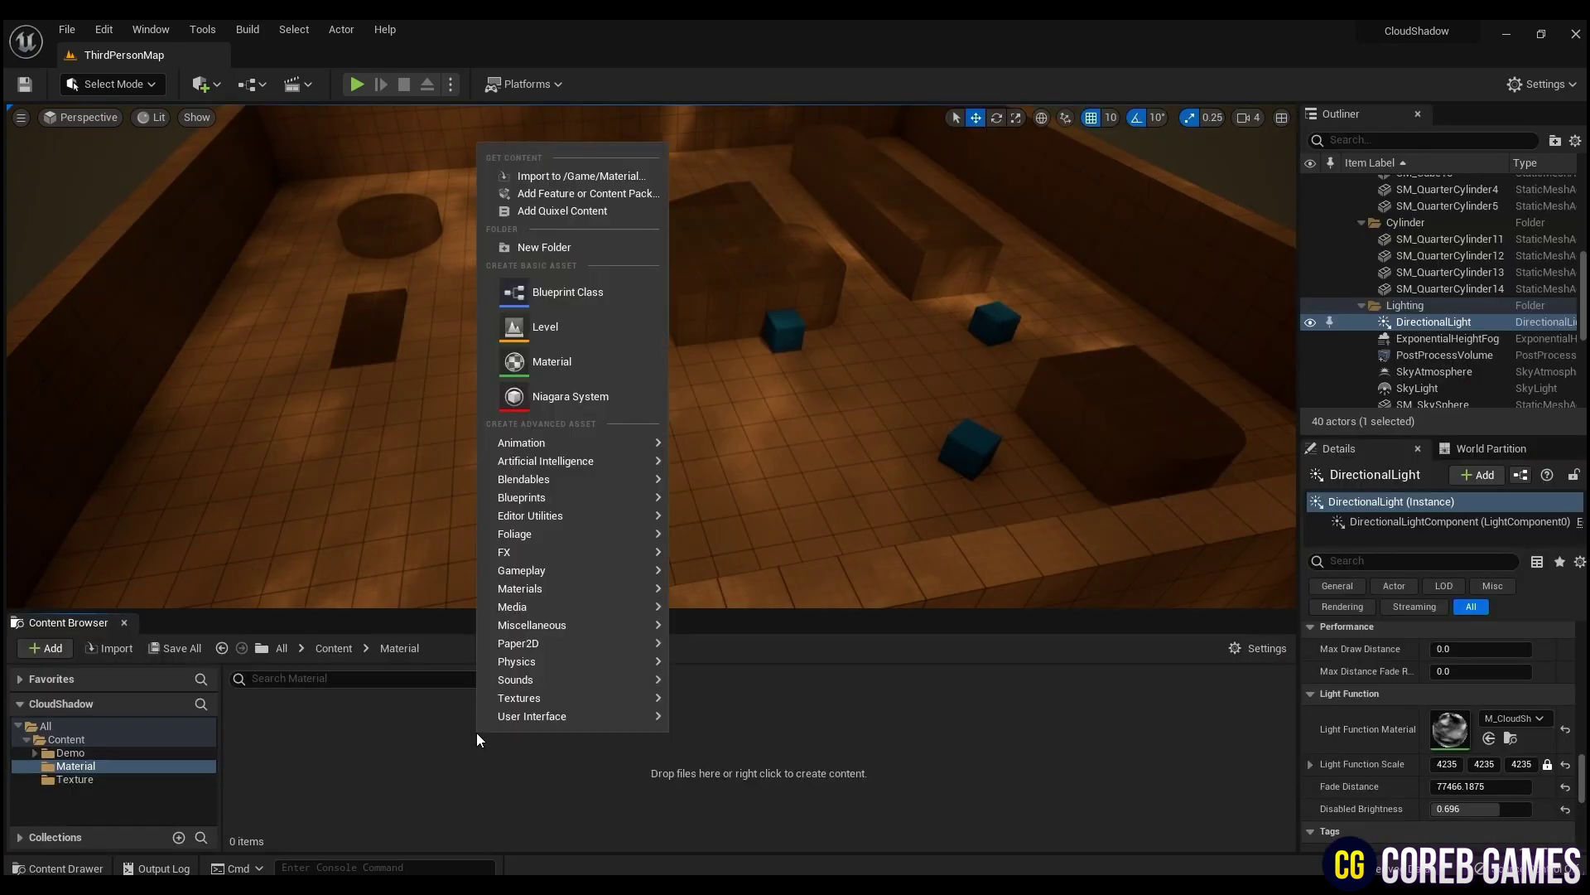
# Create a material named M_CloudShadow in the Material folder and open it for editing
pyautogui.click(550, 358)
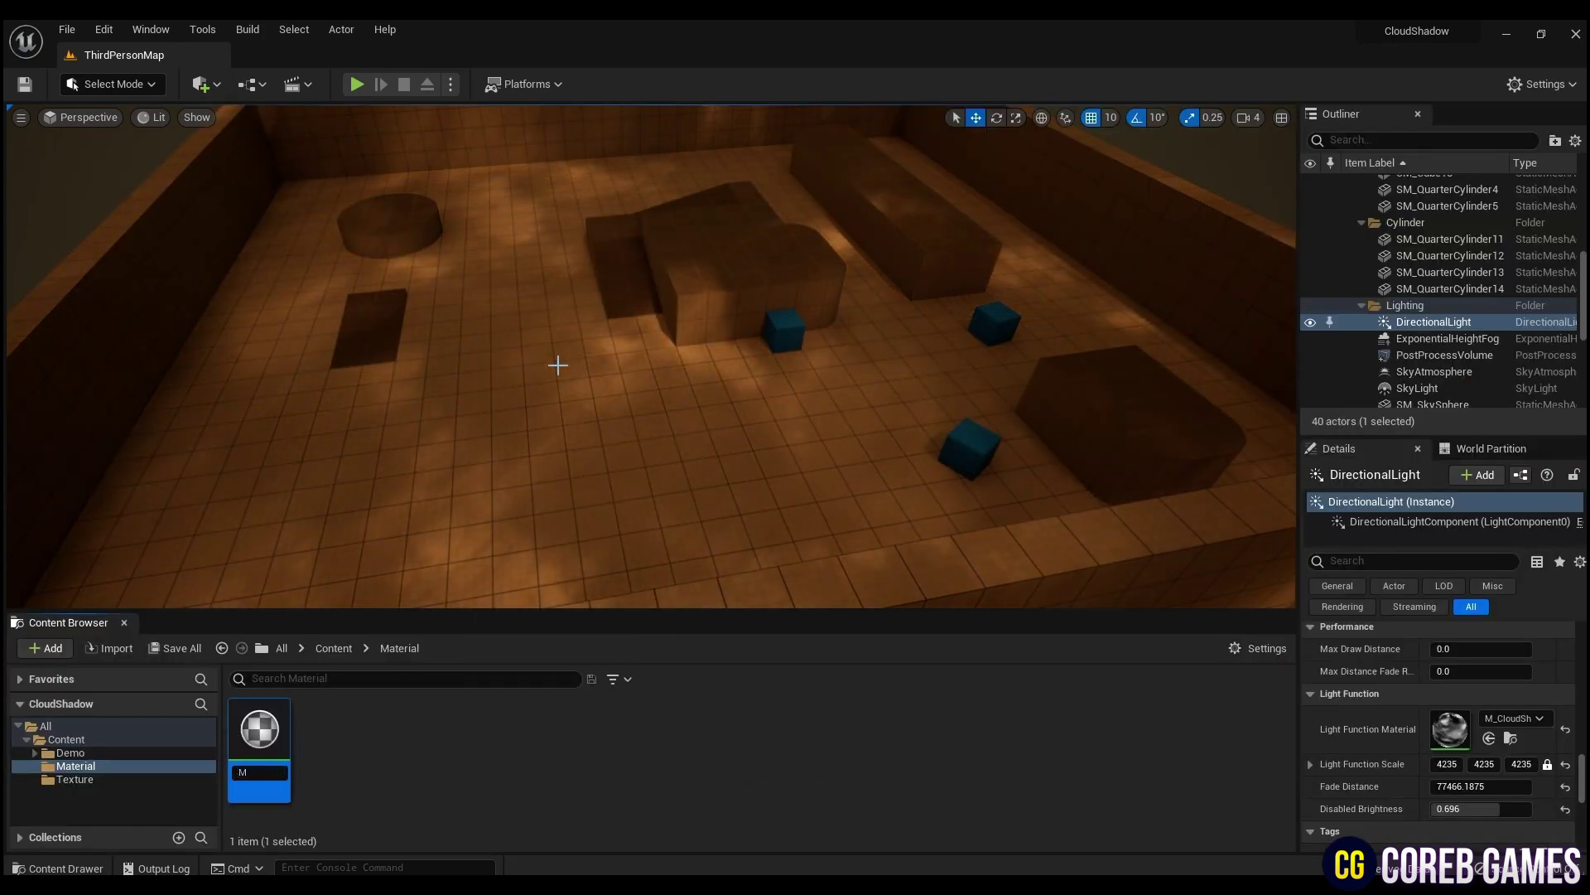
pyautogui.write('M_CloudShadow')
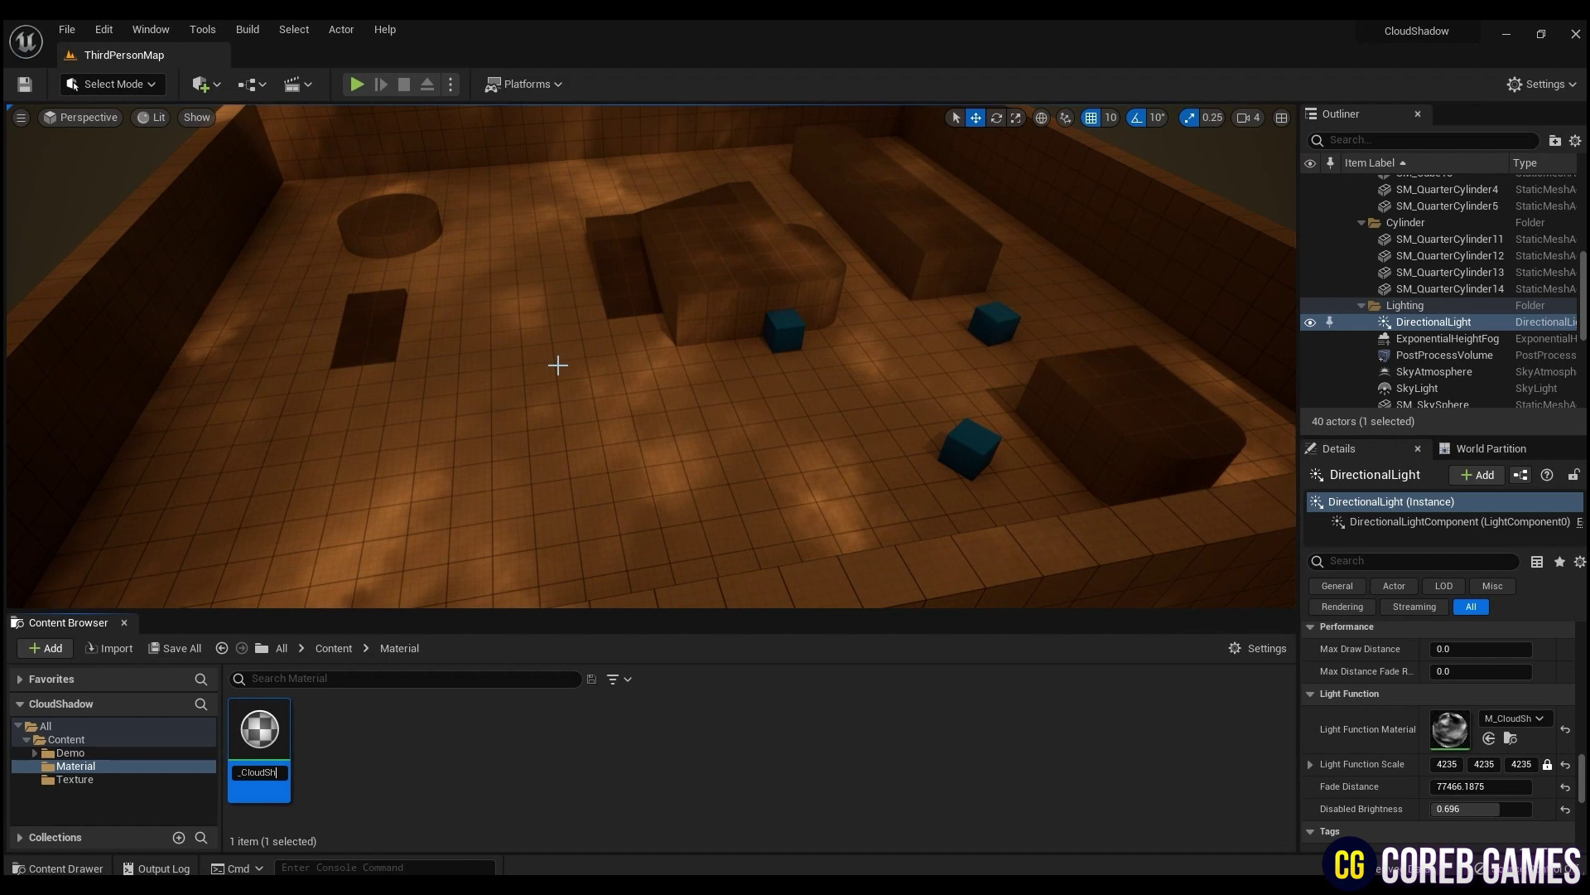
pyautogui.press('Return')
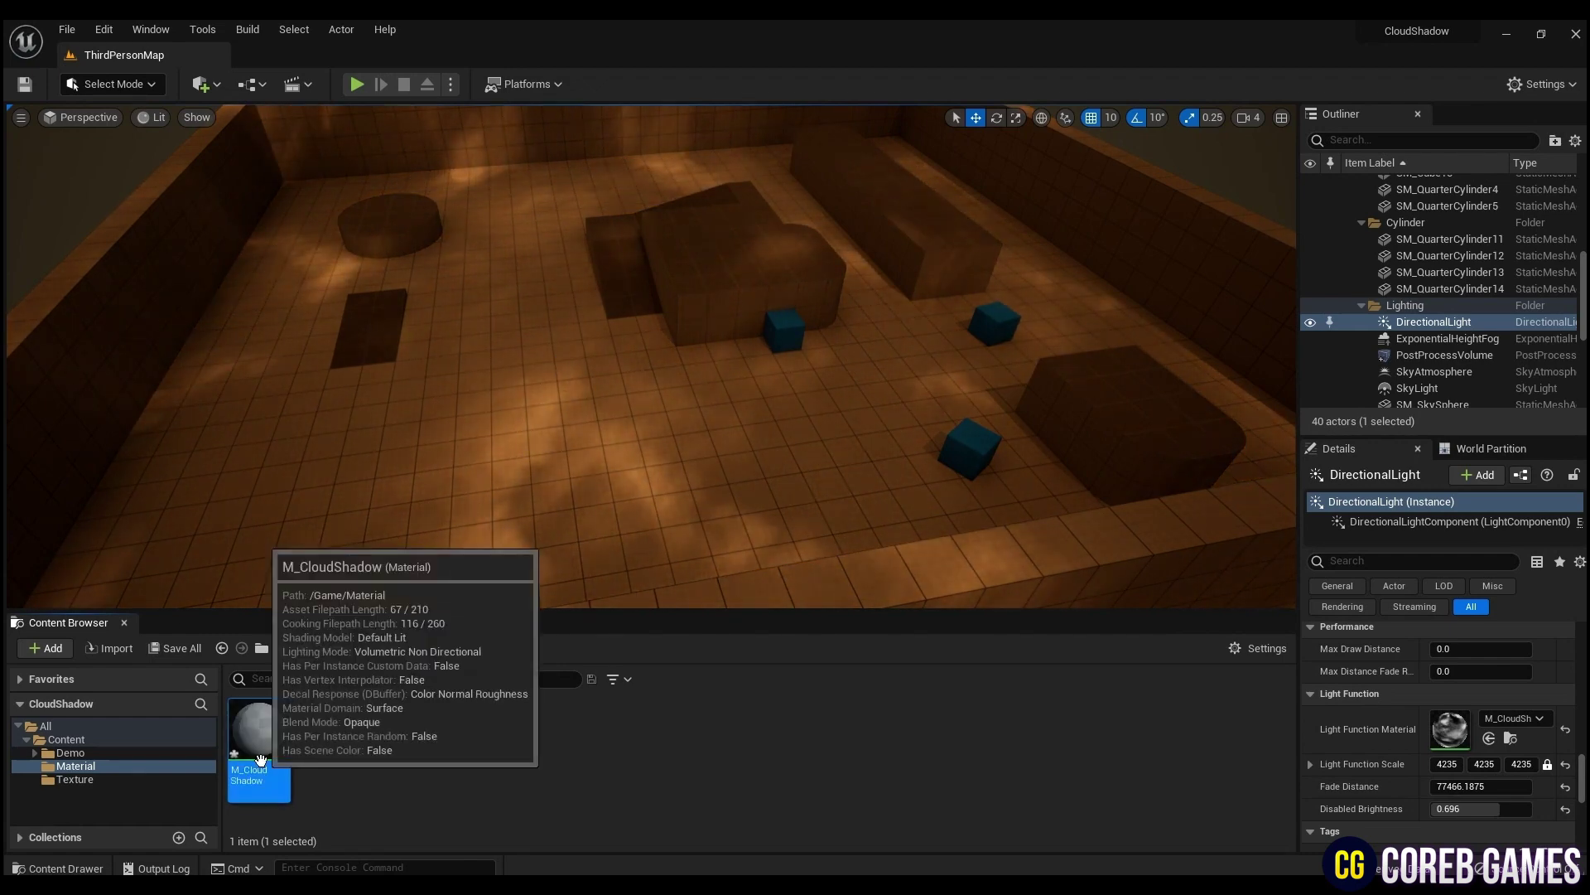
pyautogui.doubleClick(259, 733)
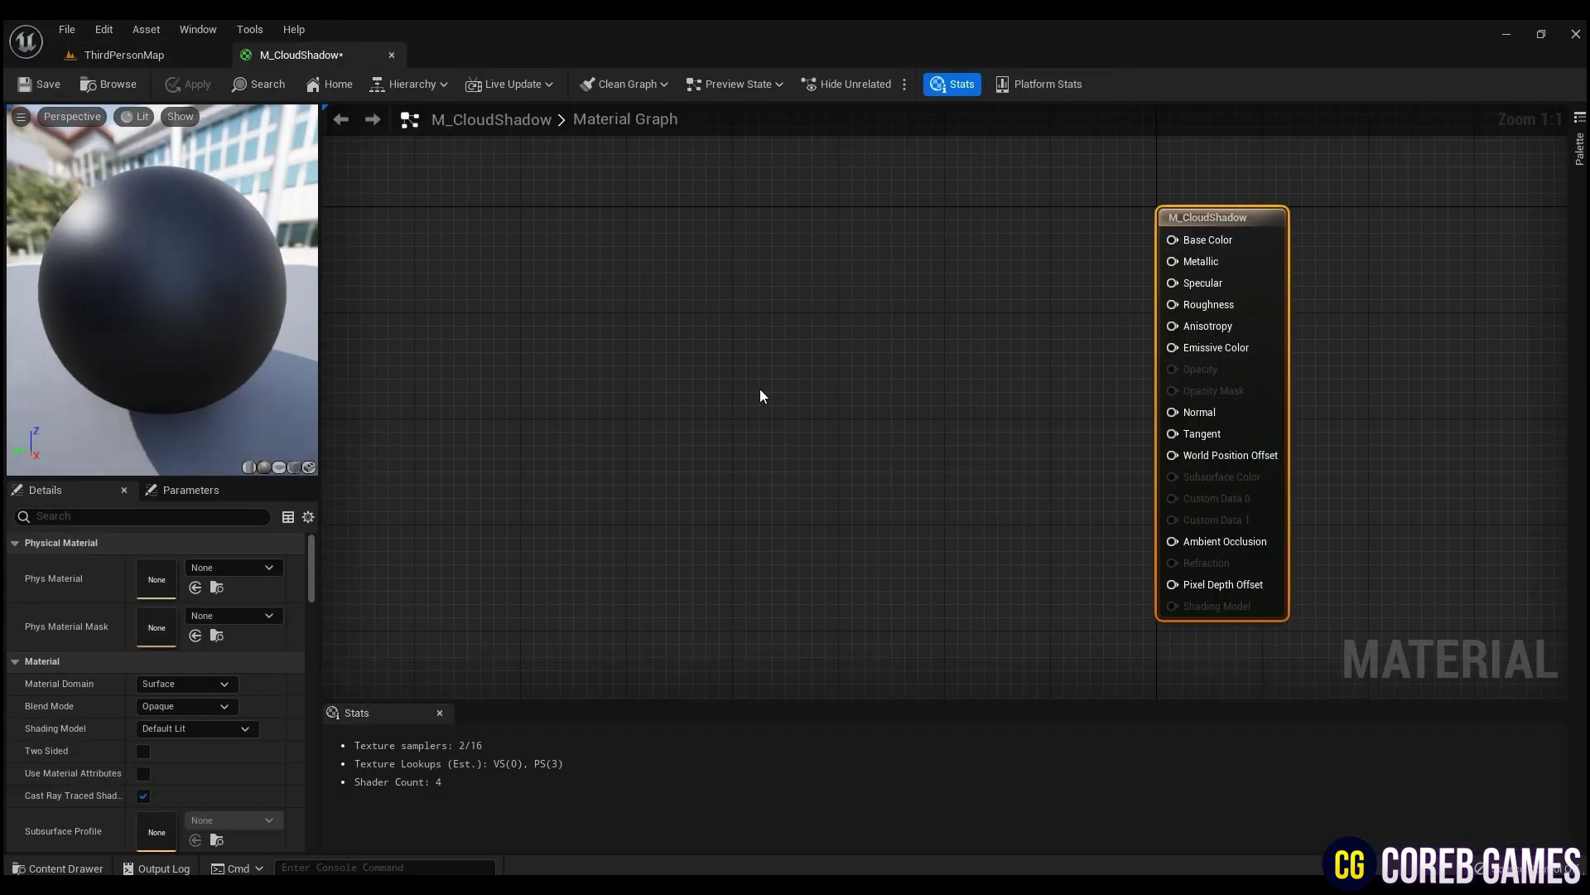
# Add a Texture Sample node to the material graph and assign the T_Noise texture to it
pyautogui.click(735, 374)
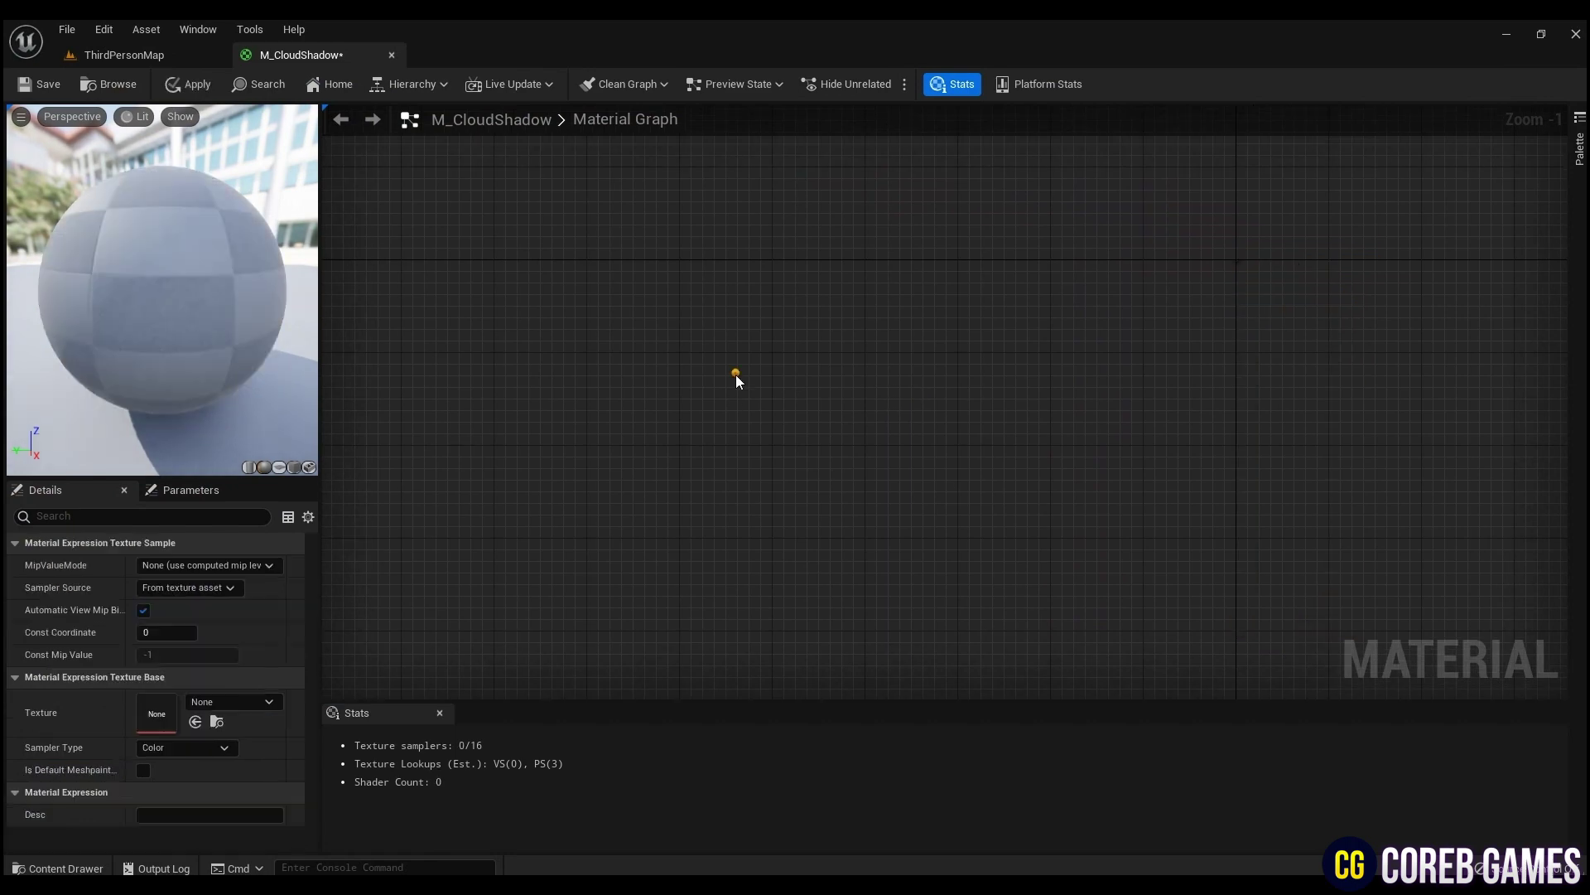
pyautogui.click(267, 703)
pyautogui.write('t')
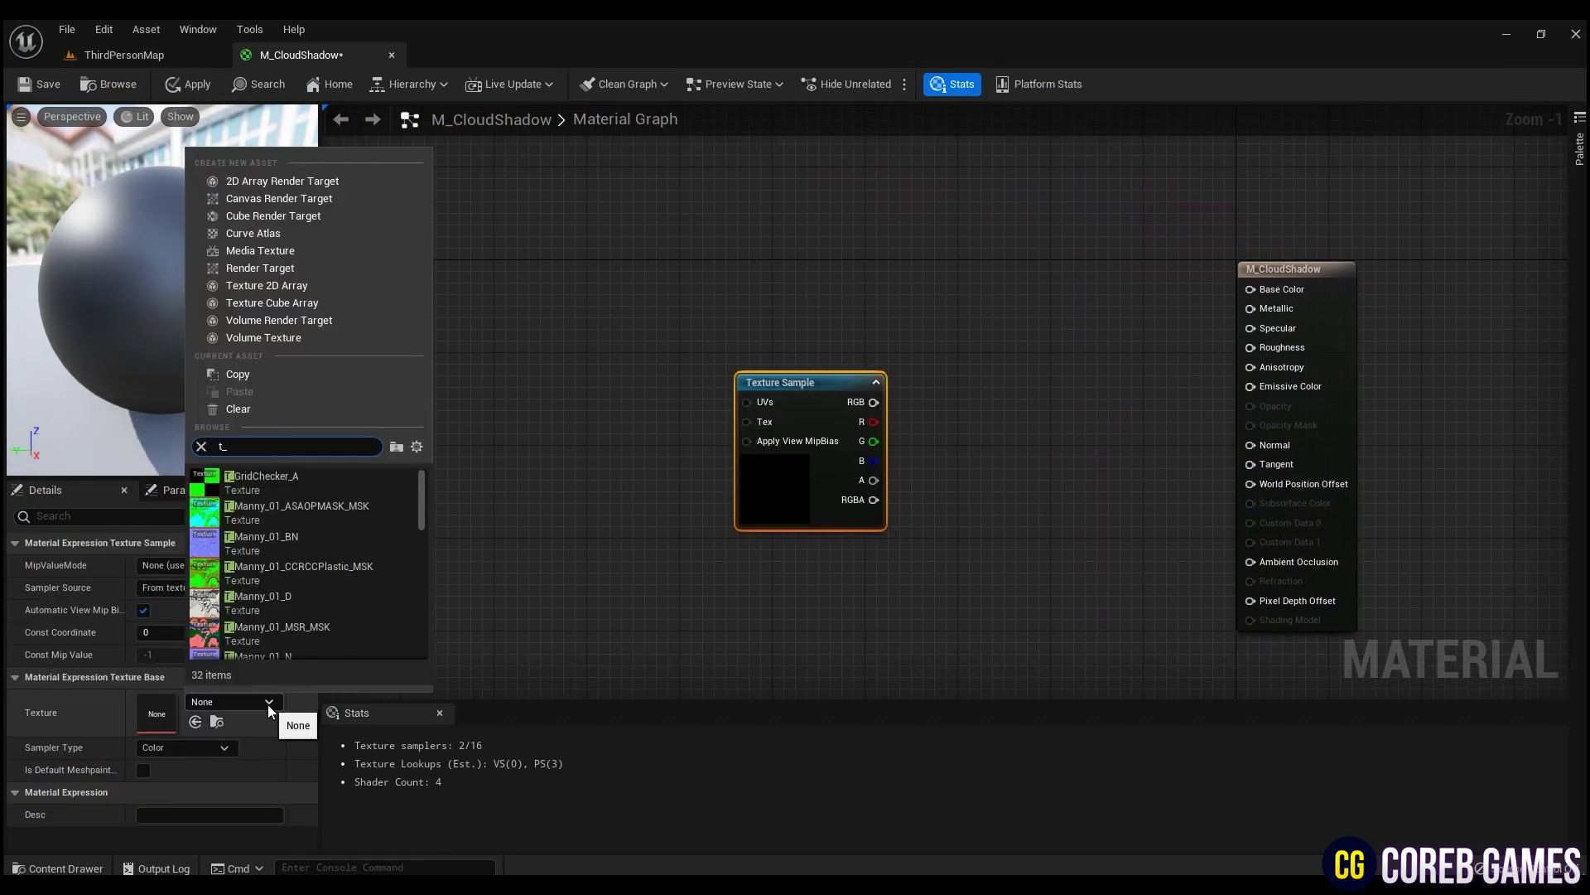
pyautogui.write('_noise')
pyautogui.click(338, 484)
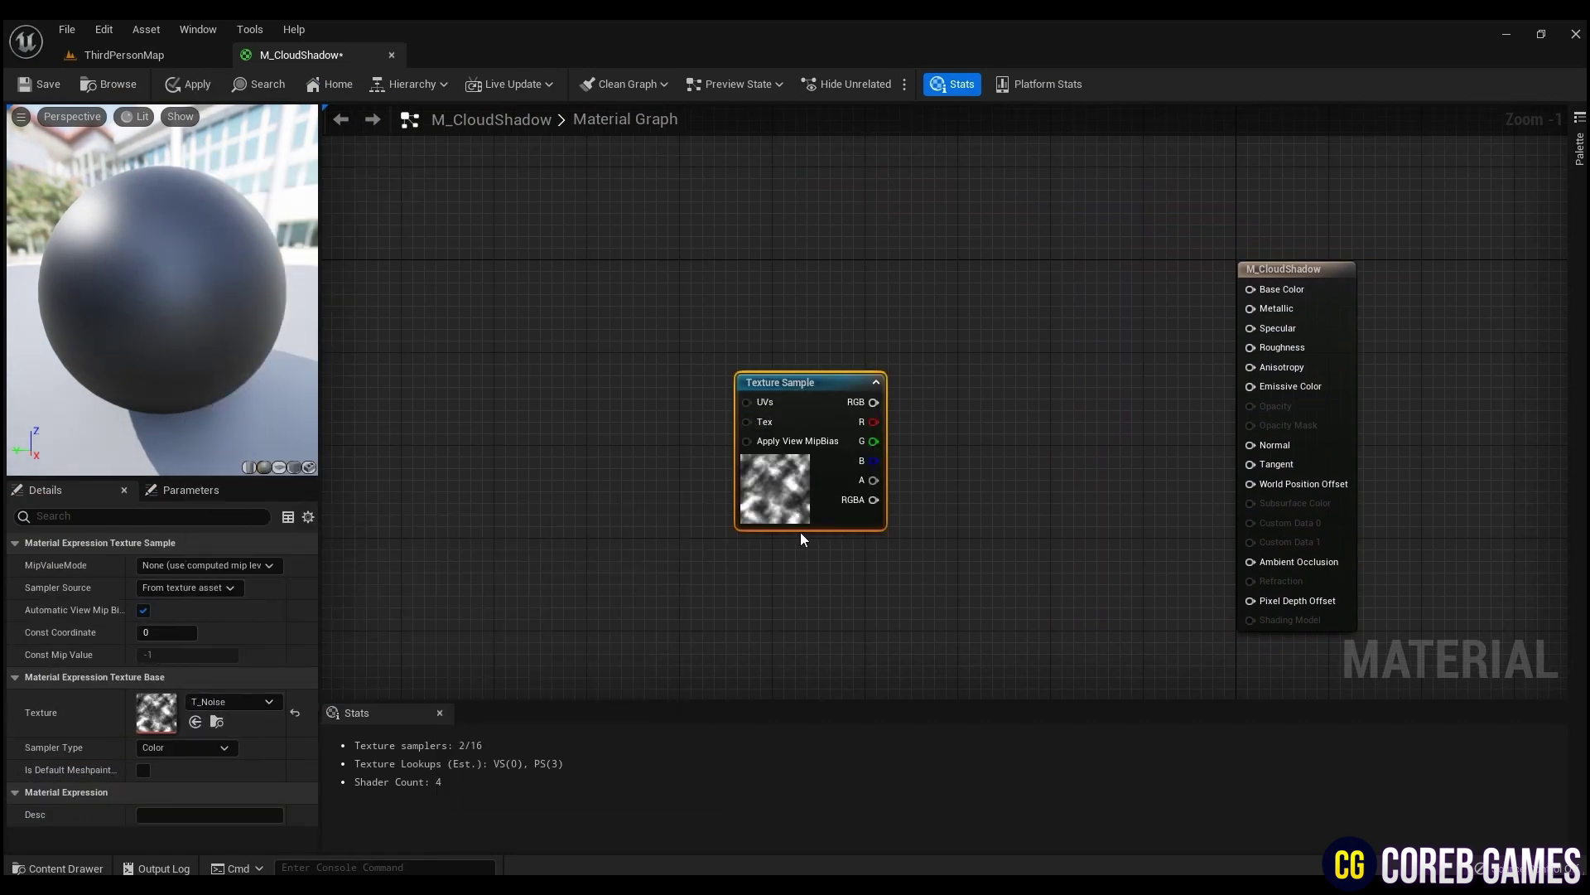
pyautogui.moveTo(800, 527); pyautogui.dragTo(772, 564)
# Add a Panner node before the Texture Sample and connect its output to the UVs input
pyautogui.moveTo(998, 557); pyautogui.dragTo(1182, 540, button='right')
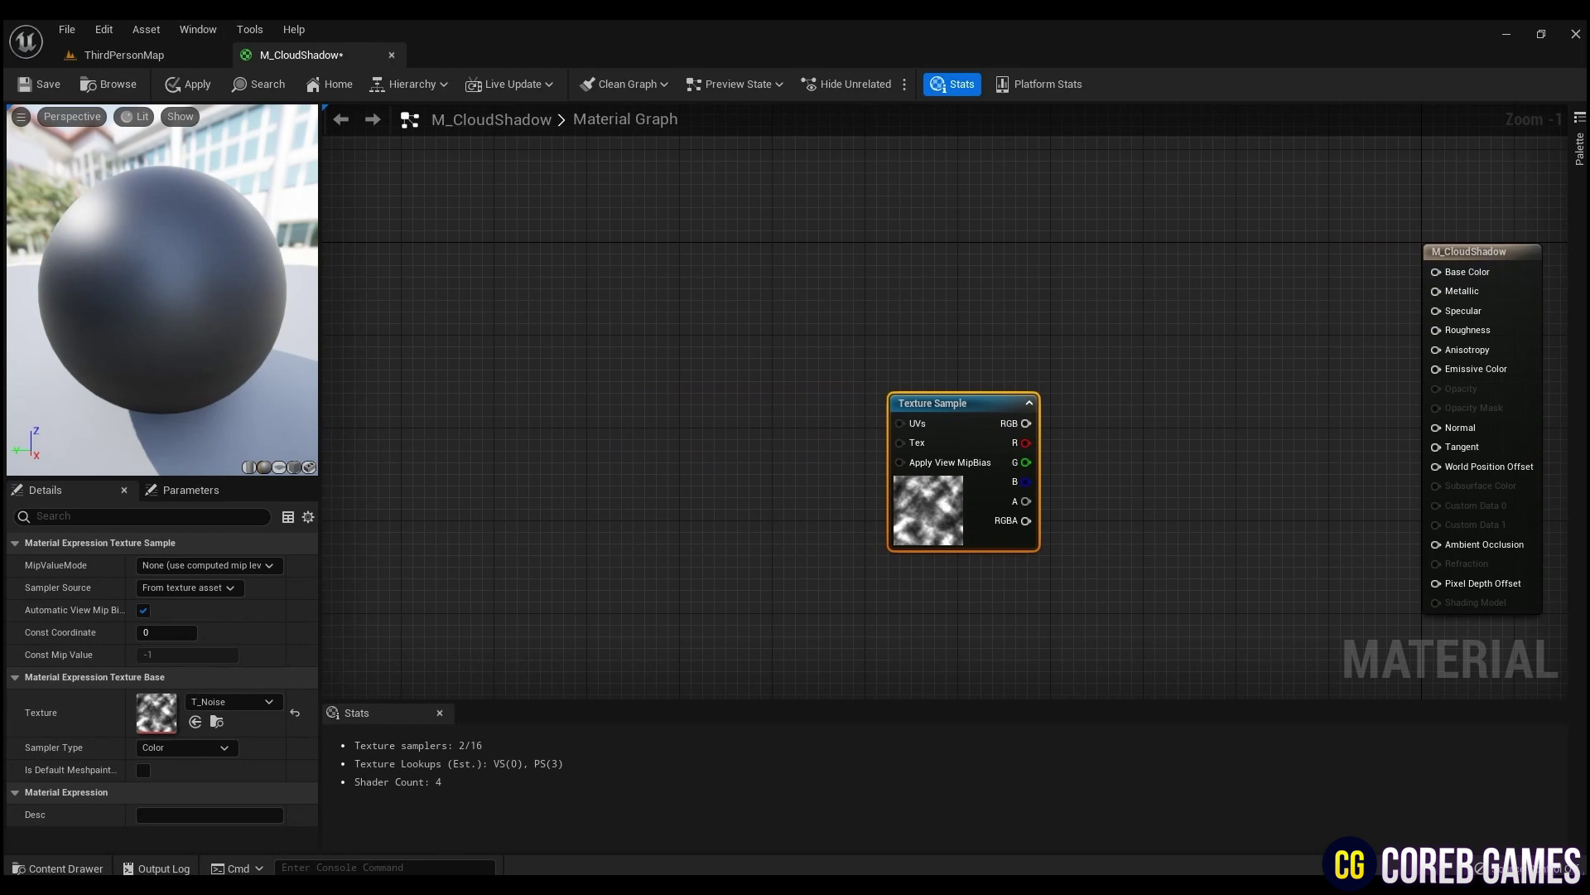
pyautogui.rightClick(718, 432)
pyautogui.write('panner')
pyautogui.press('Return')
pyautogui.moveTo(796, 461); pyautogui.dragTo(897, 424)
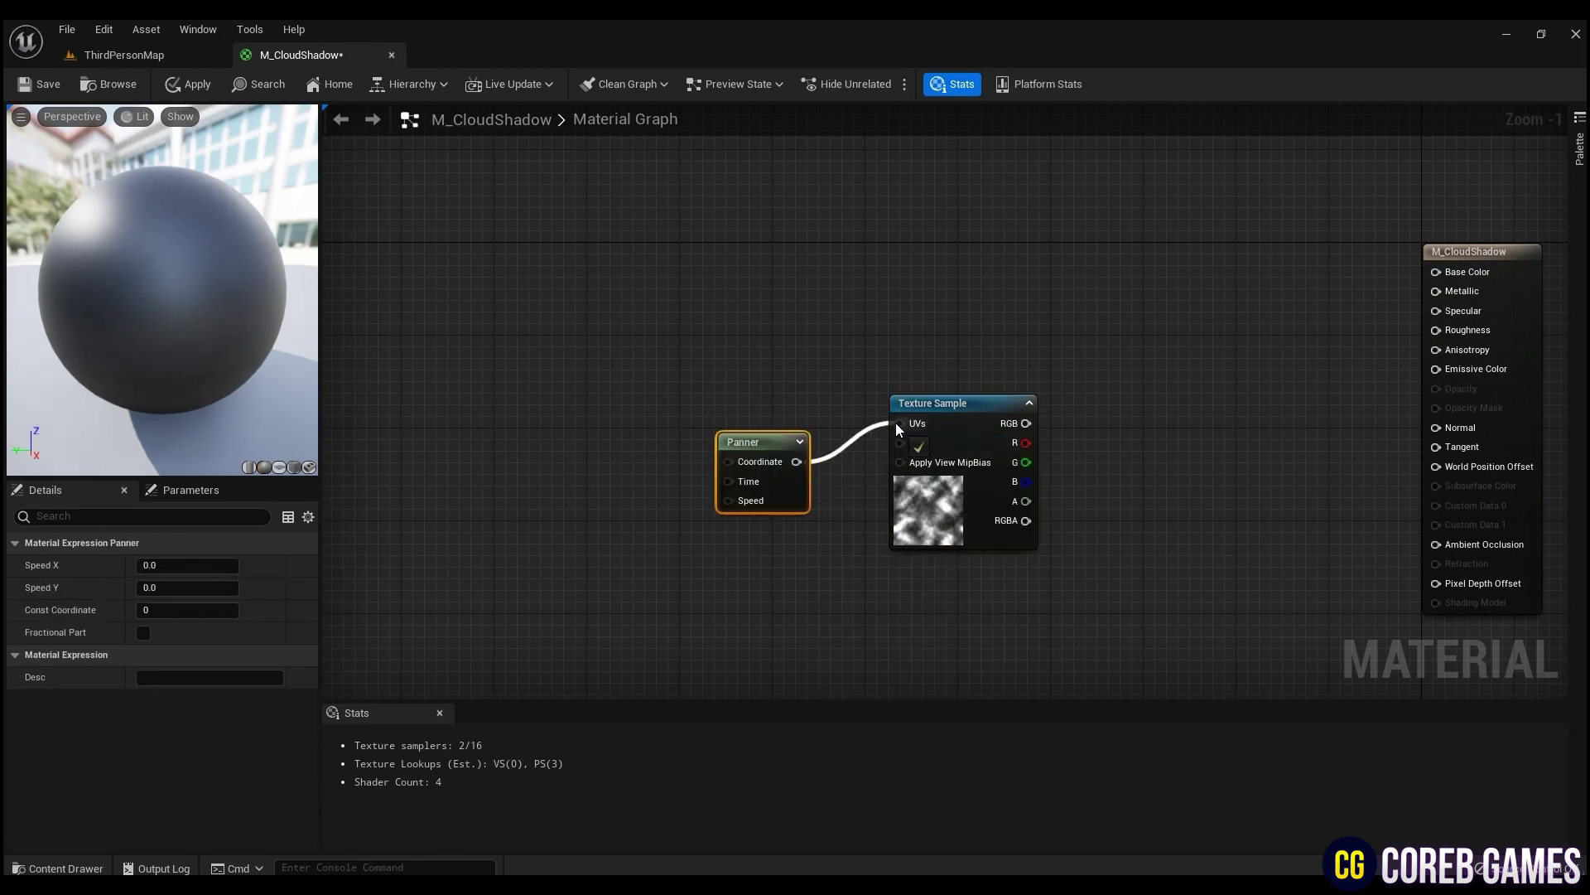
pyautogui.moveTo(793, 435); pyautogui.dragTo(749, 401)
# Feed the Panner's Coordinate from a Multiply node whose A input takes a TextureCoordinate node
pyautogui.click(595, 370)
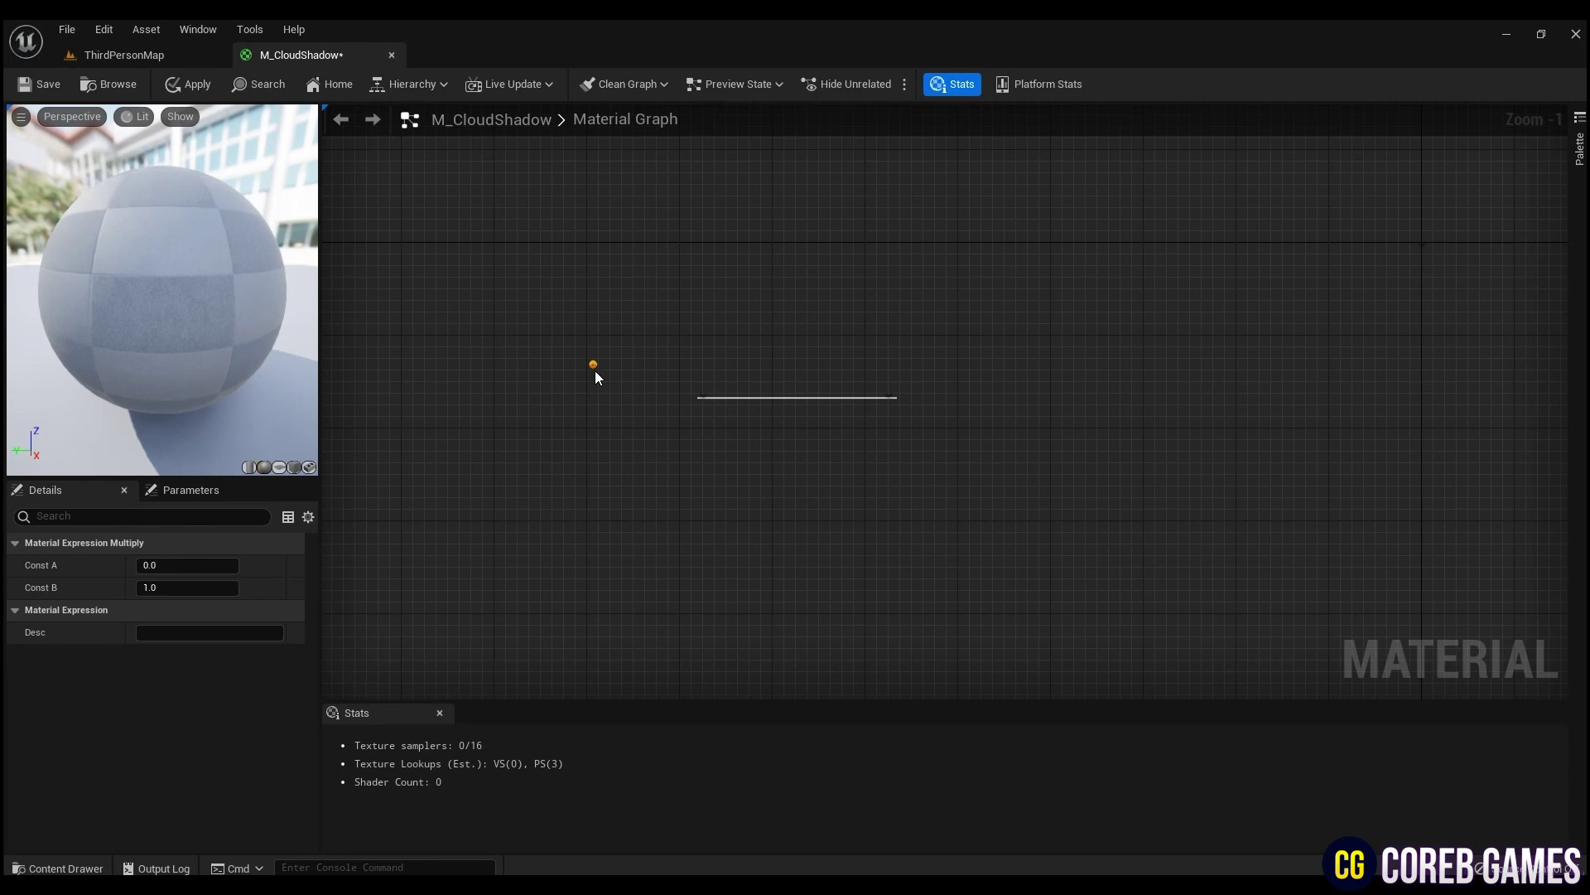
pyautogui.moveTo(811, 396); pyautogui.dragTo(1103, 390, button='right')
pyautogui.click(692, 344)
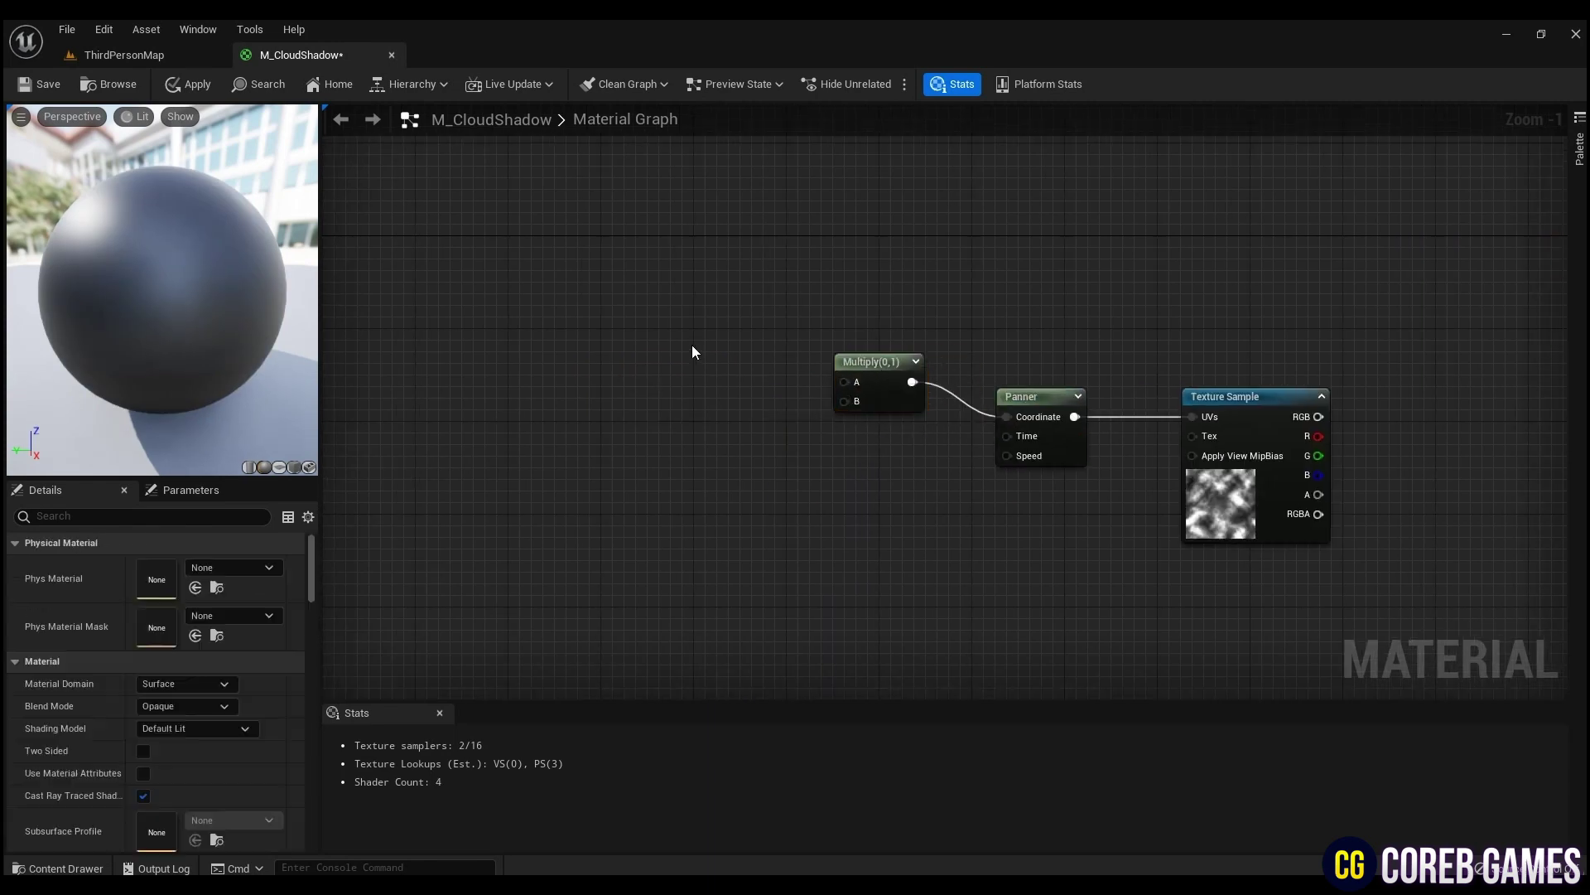
pyautogui.rightClick(693, 338)
pyautogui.write('texc')
pyautogui.click(754, 412)
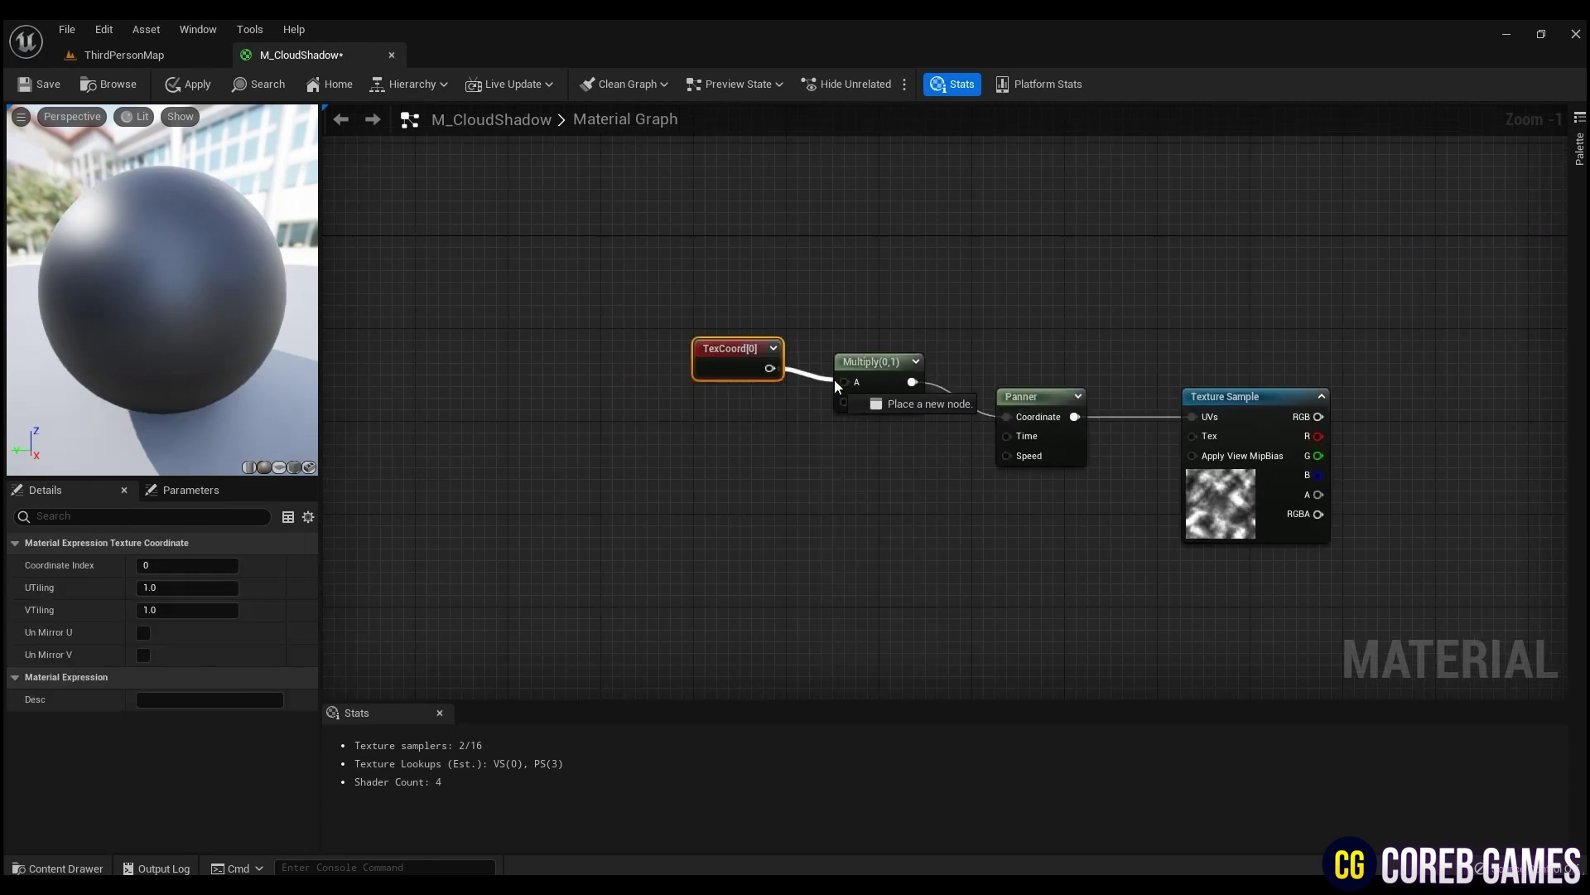
pyautogui.moveTo(833, 380); pyautogui.dragTo(843, 382)
# Connect a constant to the Multiply's B input, convert it to a parameter named UV Tex A and set its default value to 1
pyautogui.click(743, 464)
pyautogui.moveTo(751, 477); pyautogui.dragTo(853, 404)
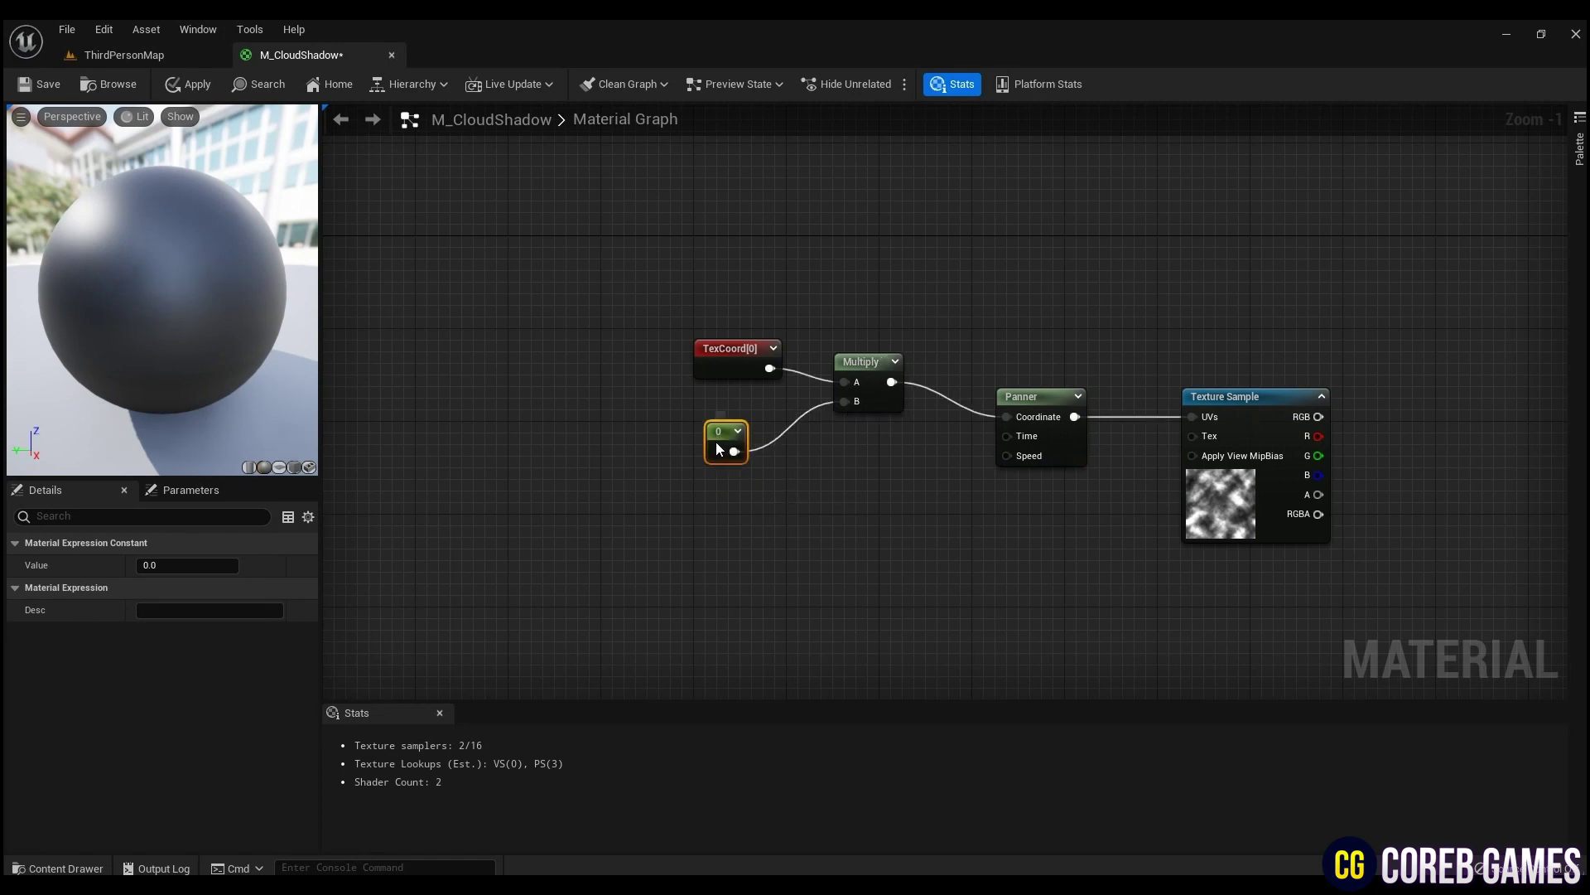
pyautogui.rightClick(717, 448)
pyautogui.click(746, 465)
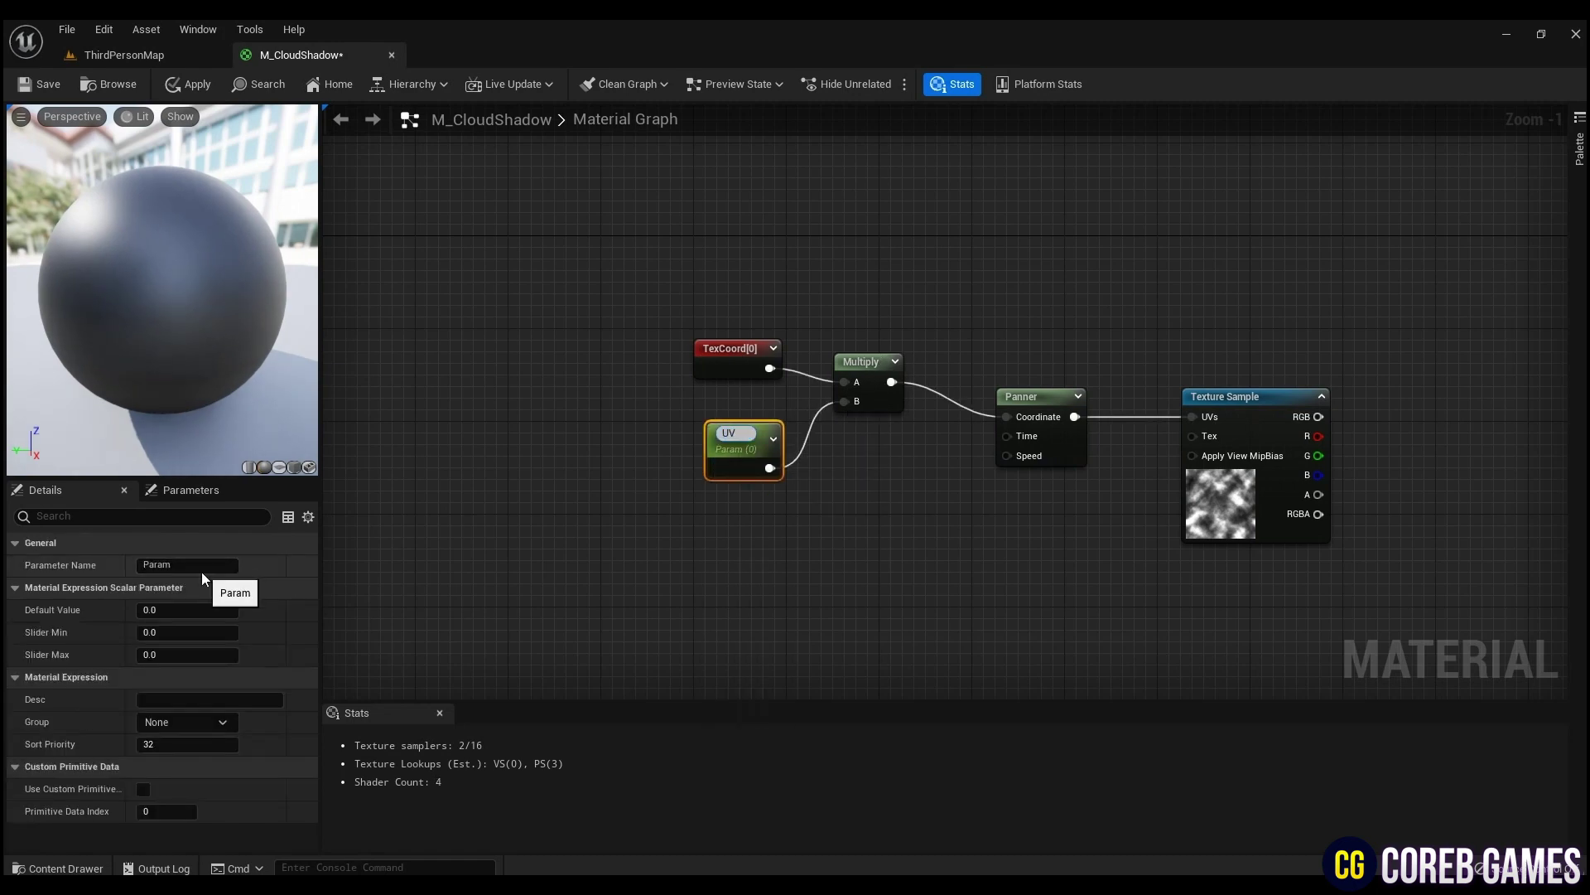
pyautogui.write('UV Tex A')
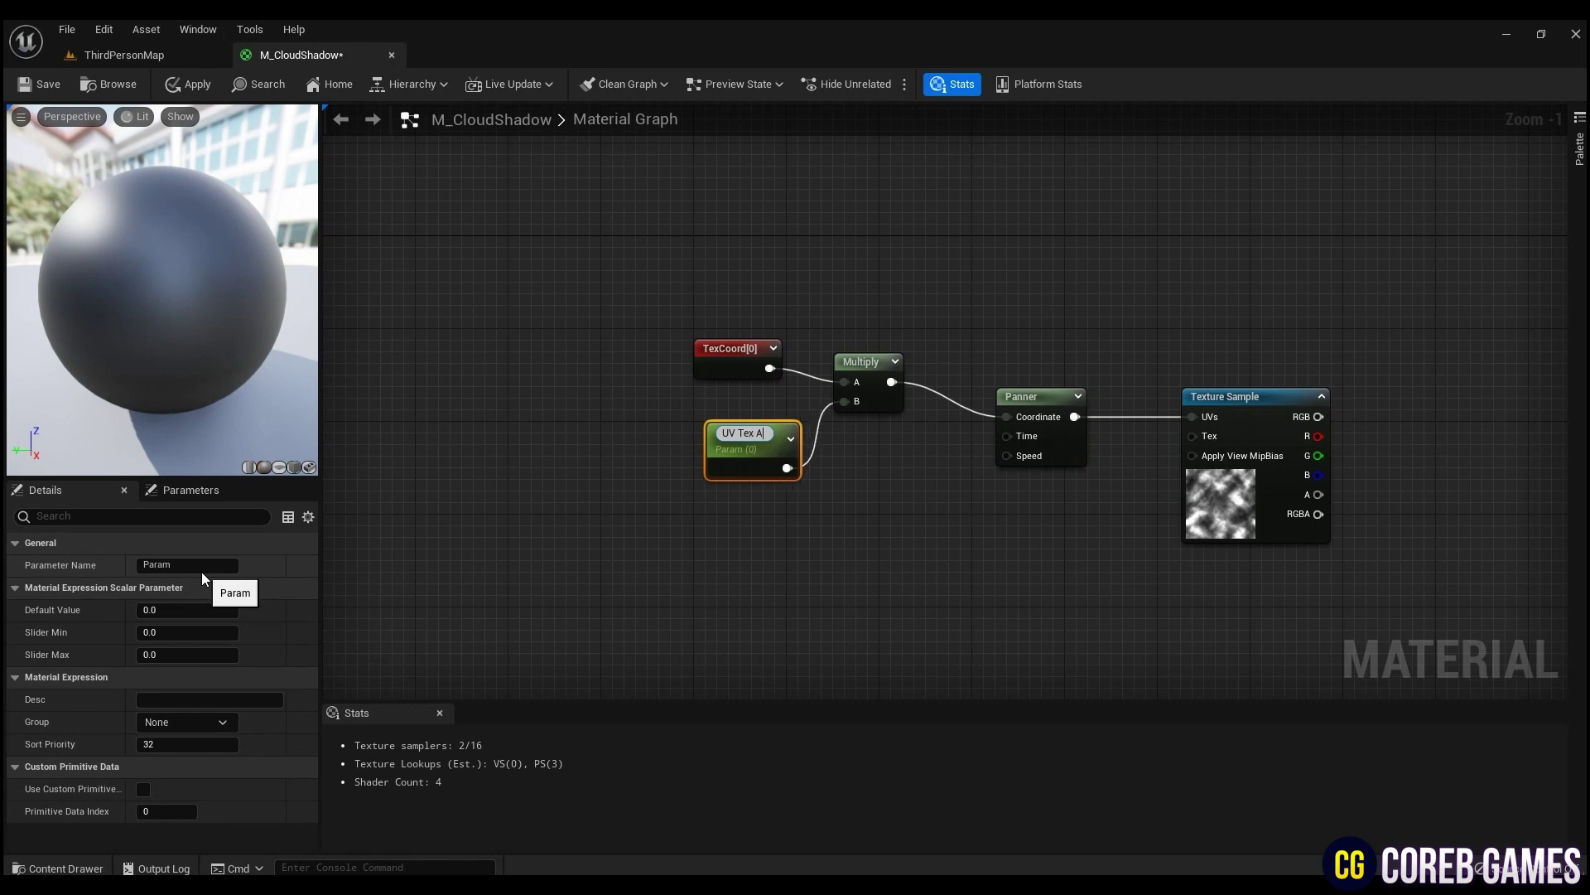
pyautogui.press('Return')
pyautogui.moveTo(786, 508); pyautogui.dragTo(801, 477, button='right')
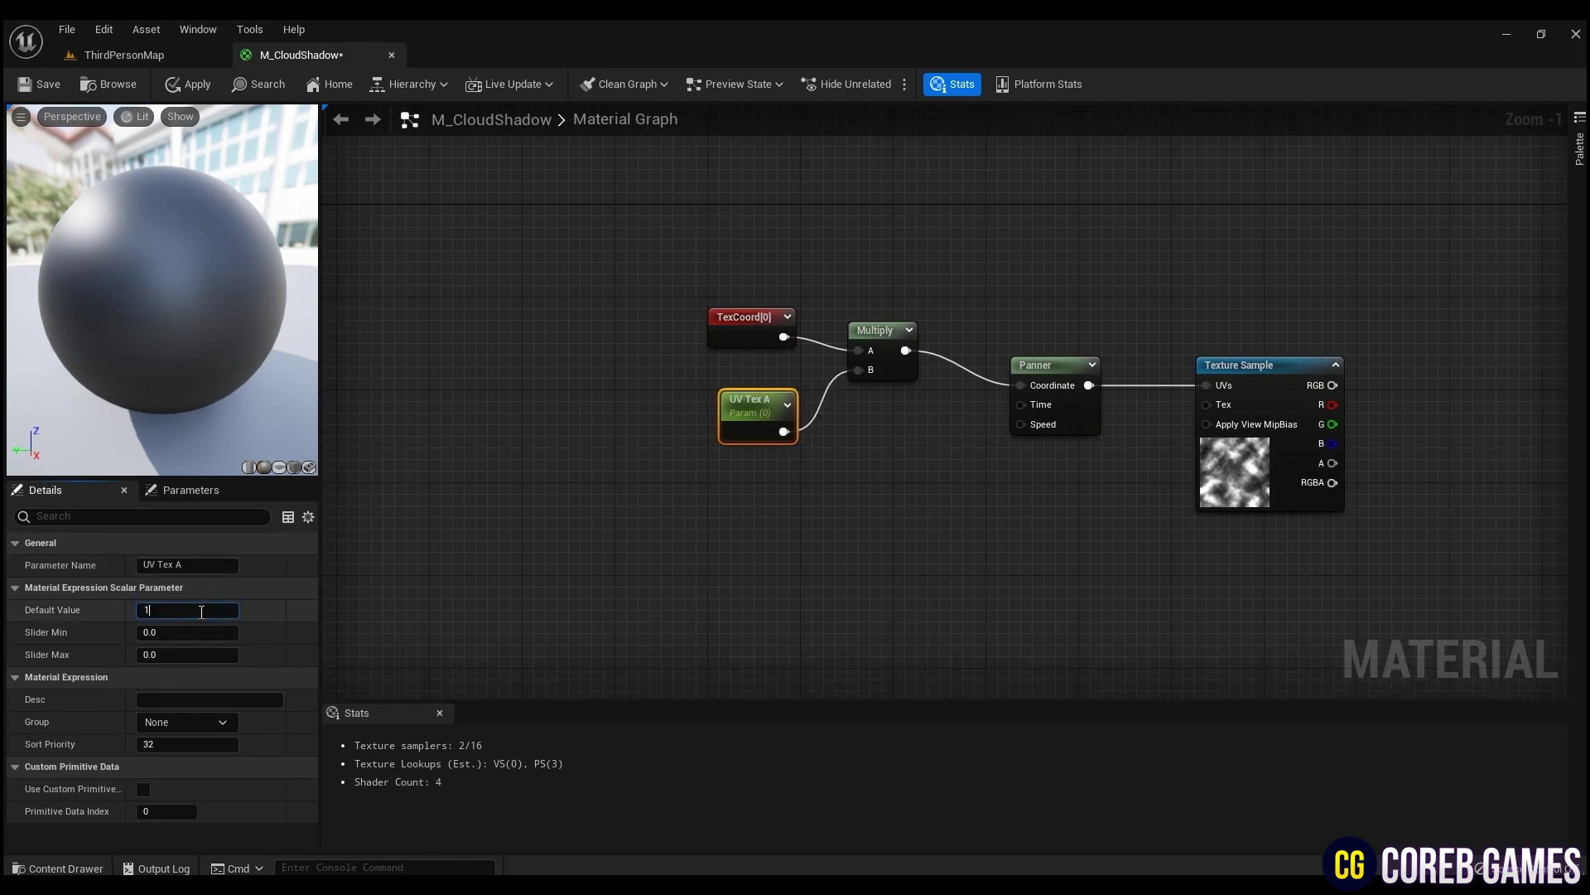
pyautogui.moveTo(1042, 489); pyautogui.dragTo(948, 478, button='right')
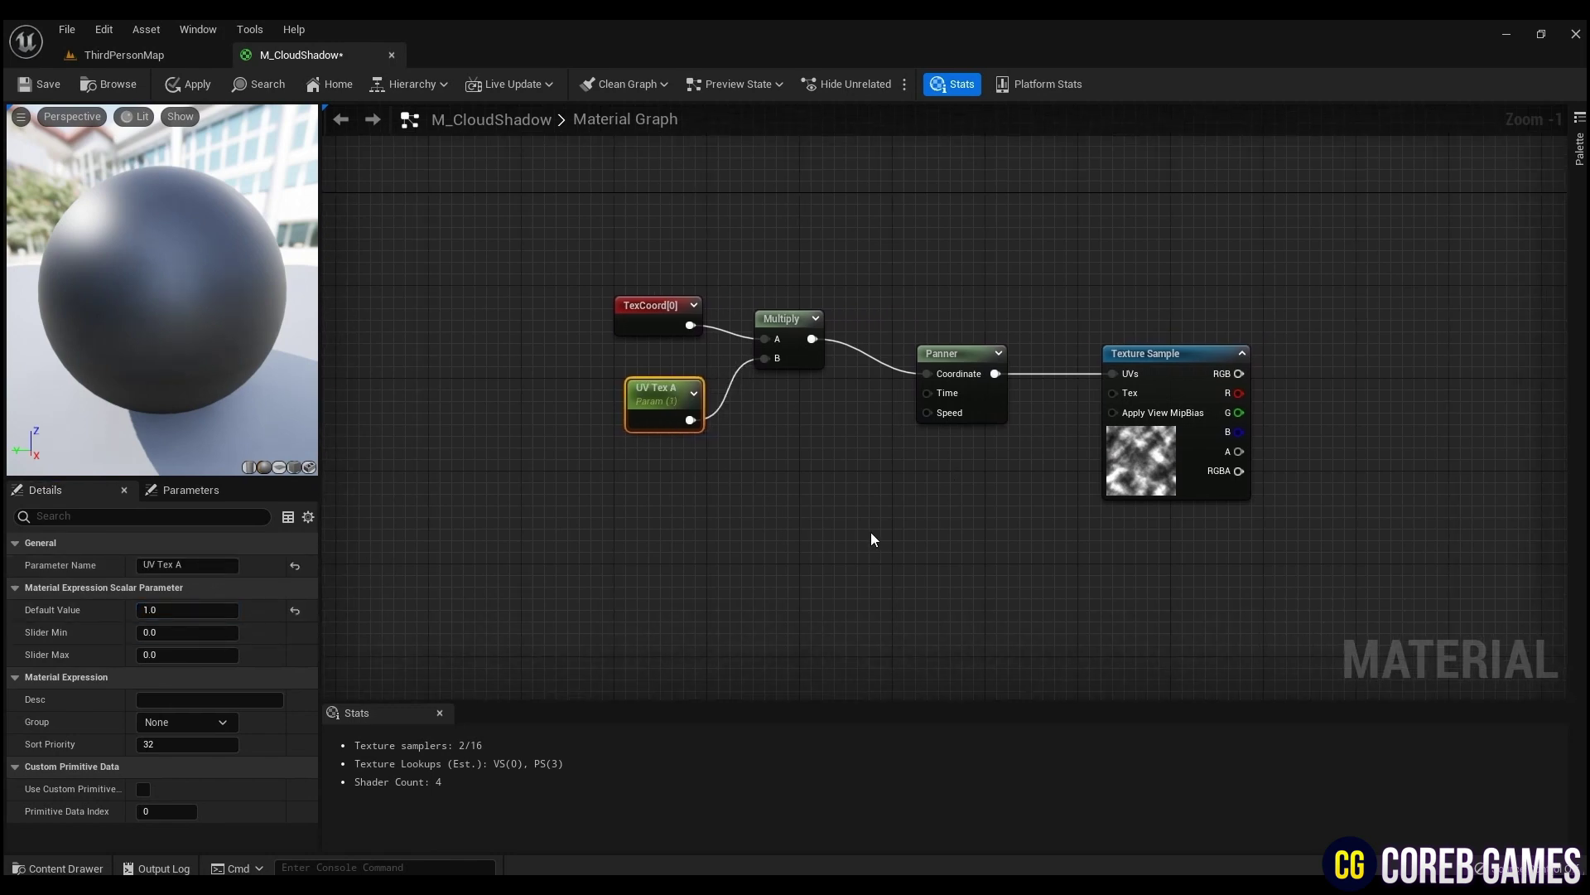
# Add an AppendVector node below and connect its output to the Panner's Speed input
pyautogui.click(796, 509)
pyautogui.rightClick(814, 502)
pyautogui.write('append')
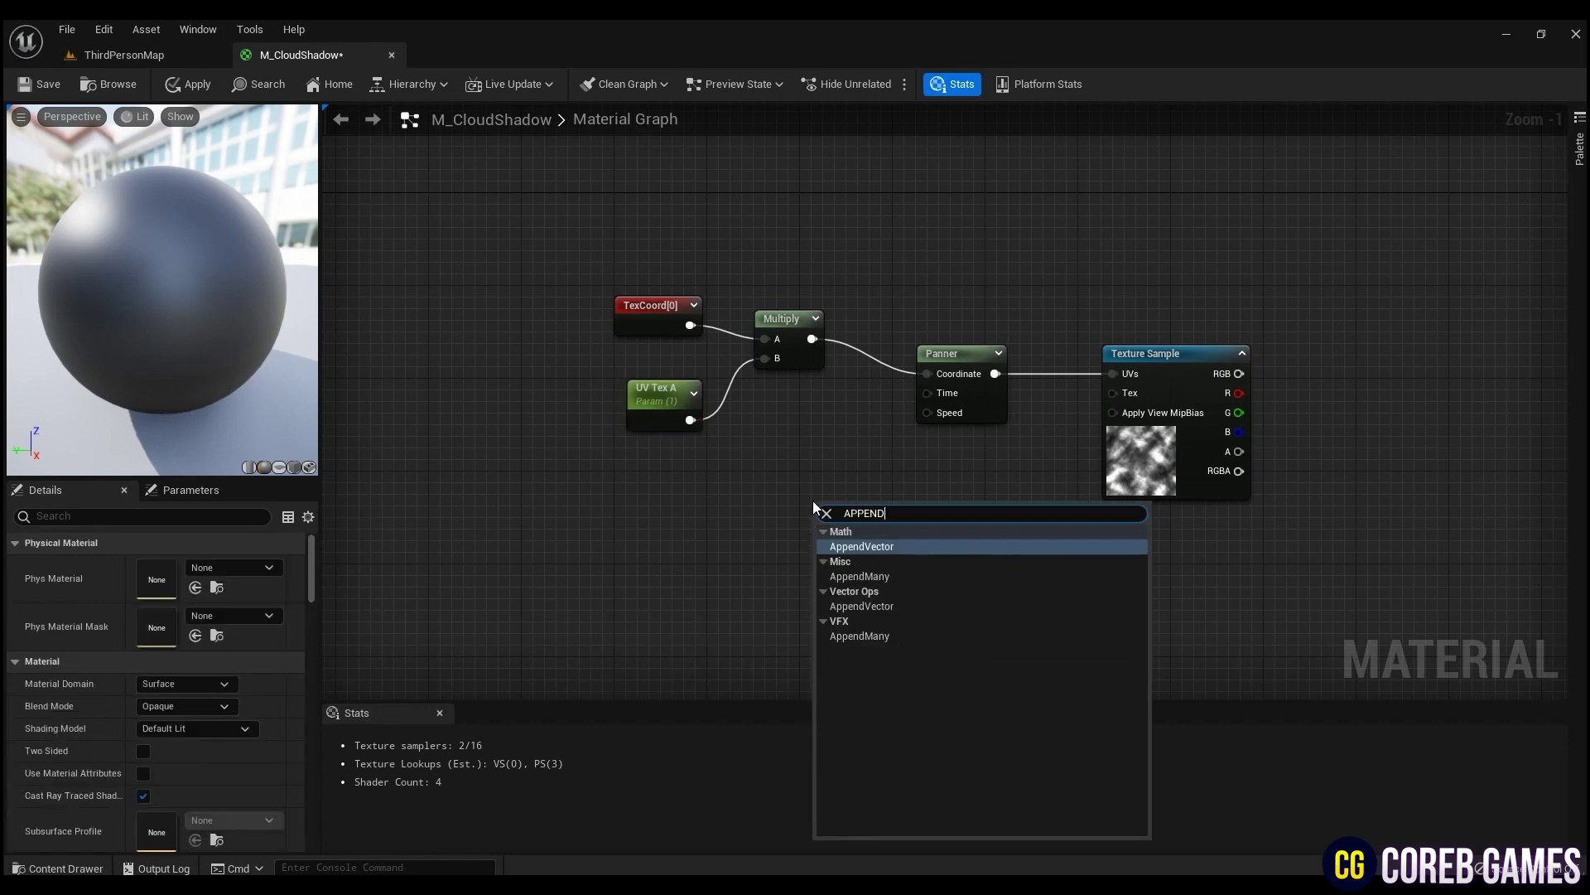
pyautogui.click(880, 533)
pyautogui.moveTo(879, 533); pyautogui.dragTo(927, 412)
pyautogui.moveTo(959, 535); pyautogui.dragTo(1096, 473, button='right')
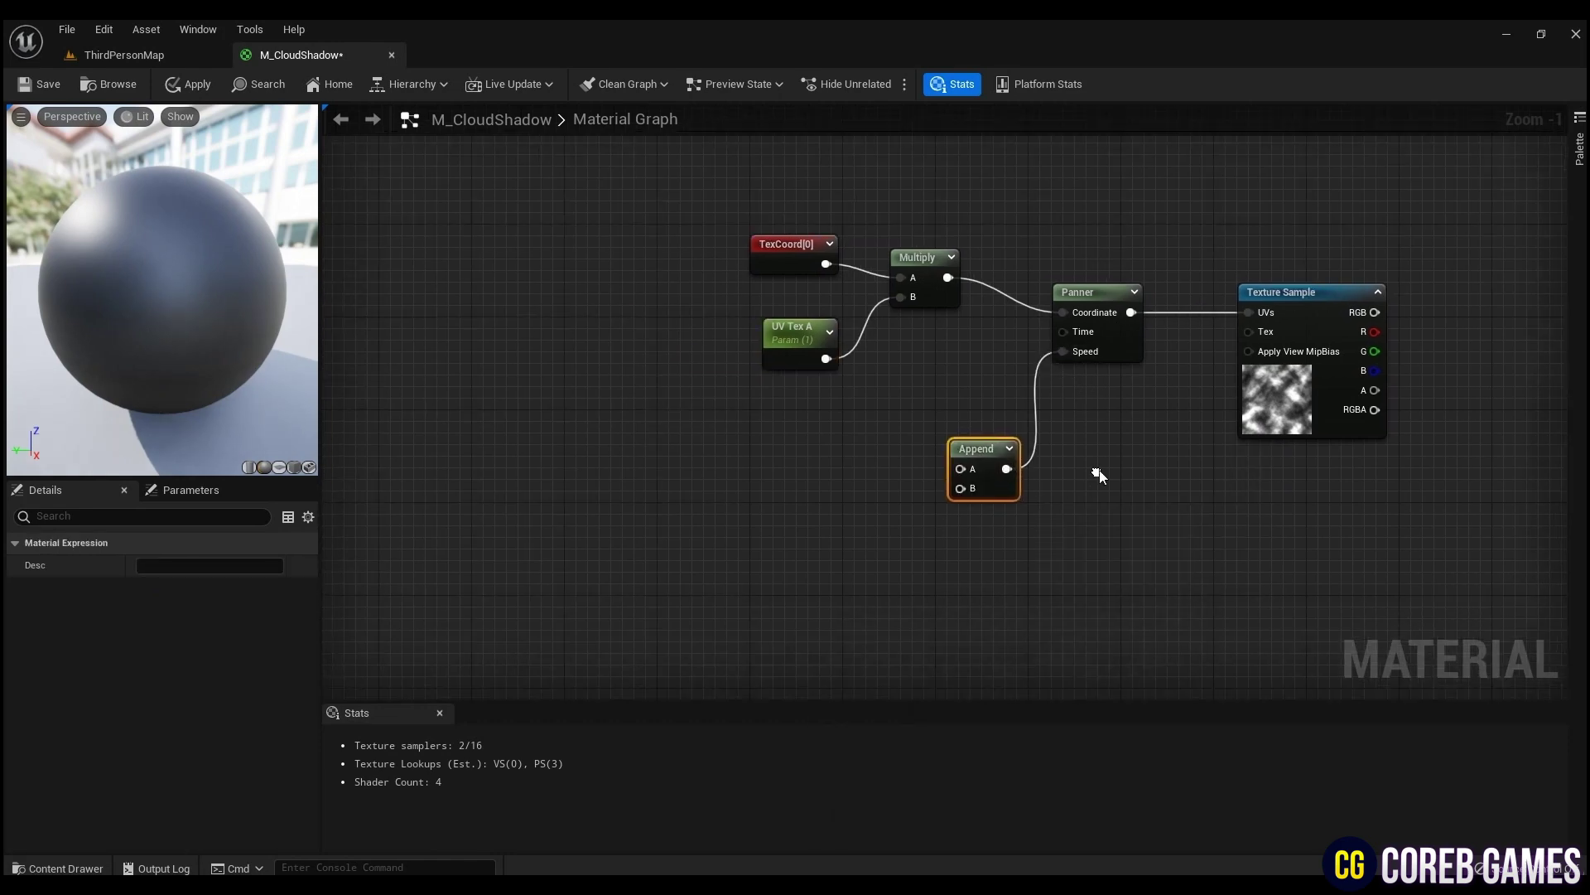
# Add a constant, convert it to a parameter named PannerX A and connect it to the Append's A input
pyautogui.click(825, 488)
pyautogui.press('1')
pyautogui.click(832, 466)
pyautogui.rightClick(865, 479)
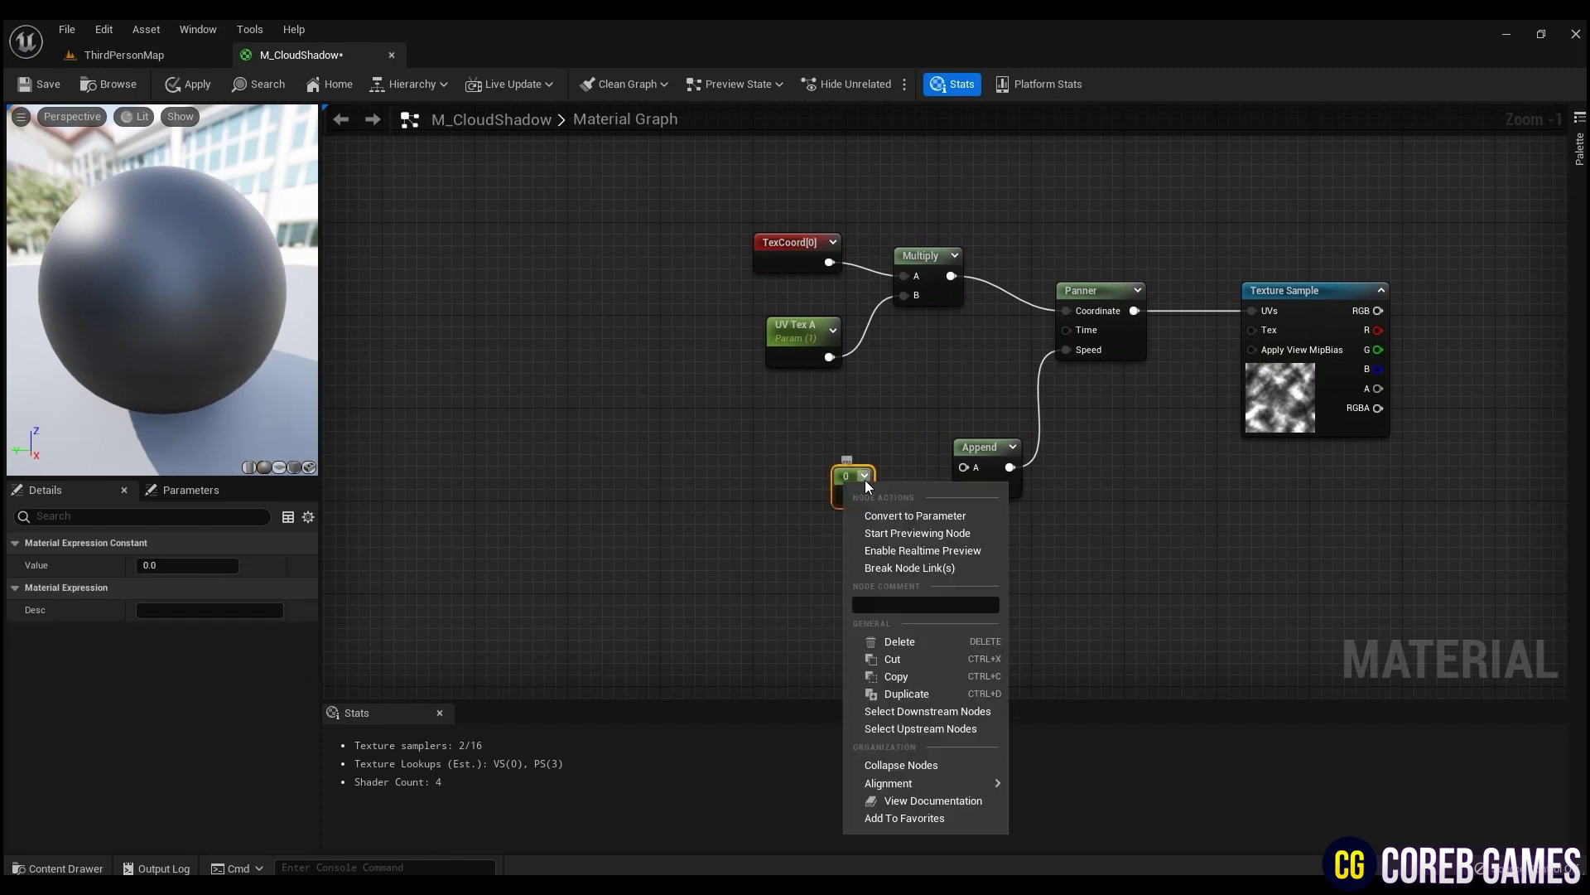
pyautogui.click(922, 520)
pyautogui.write('P')
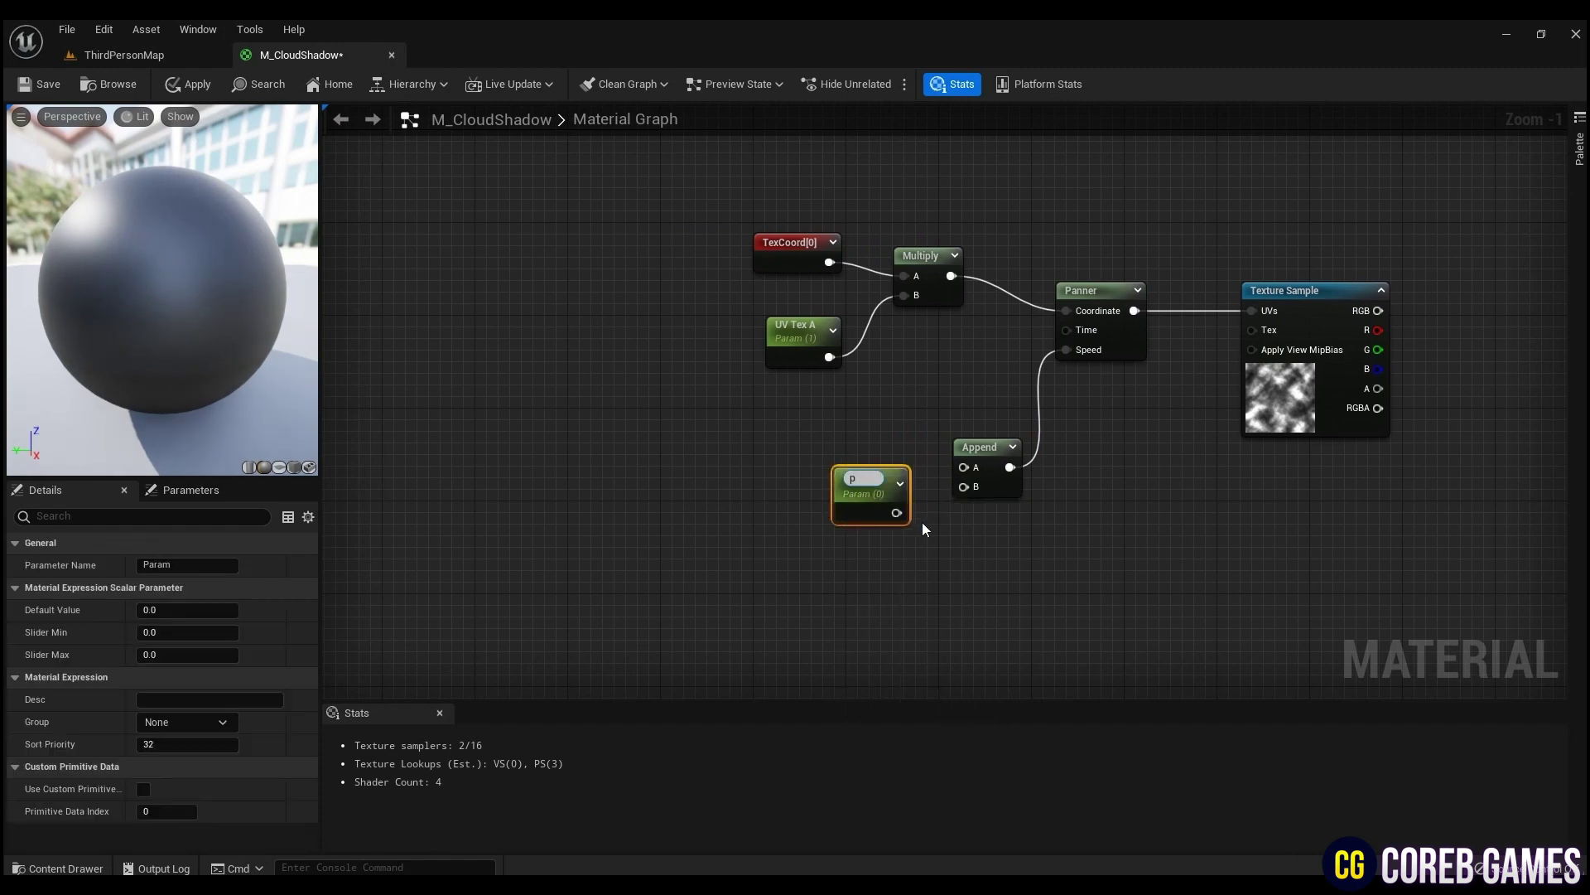
pyautogui.write('anner')
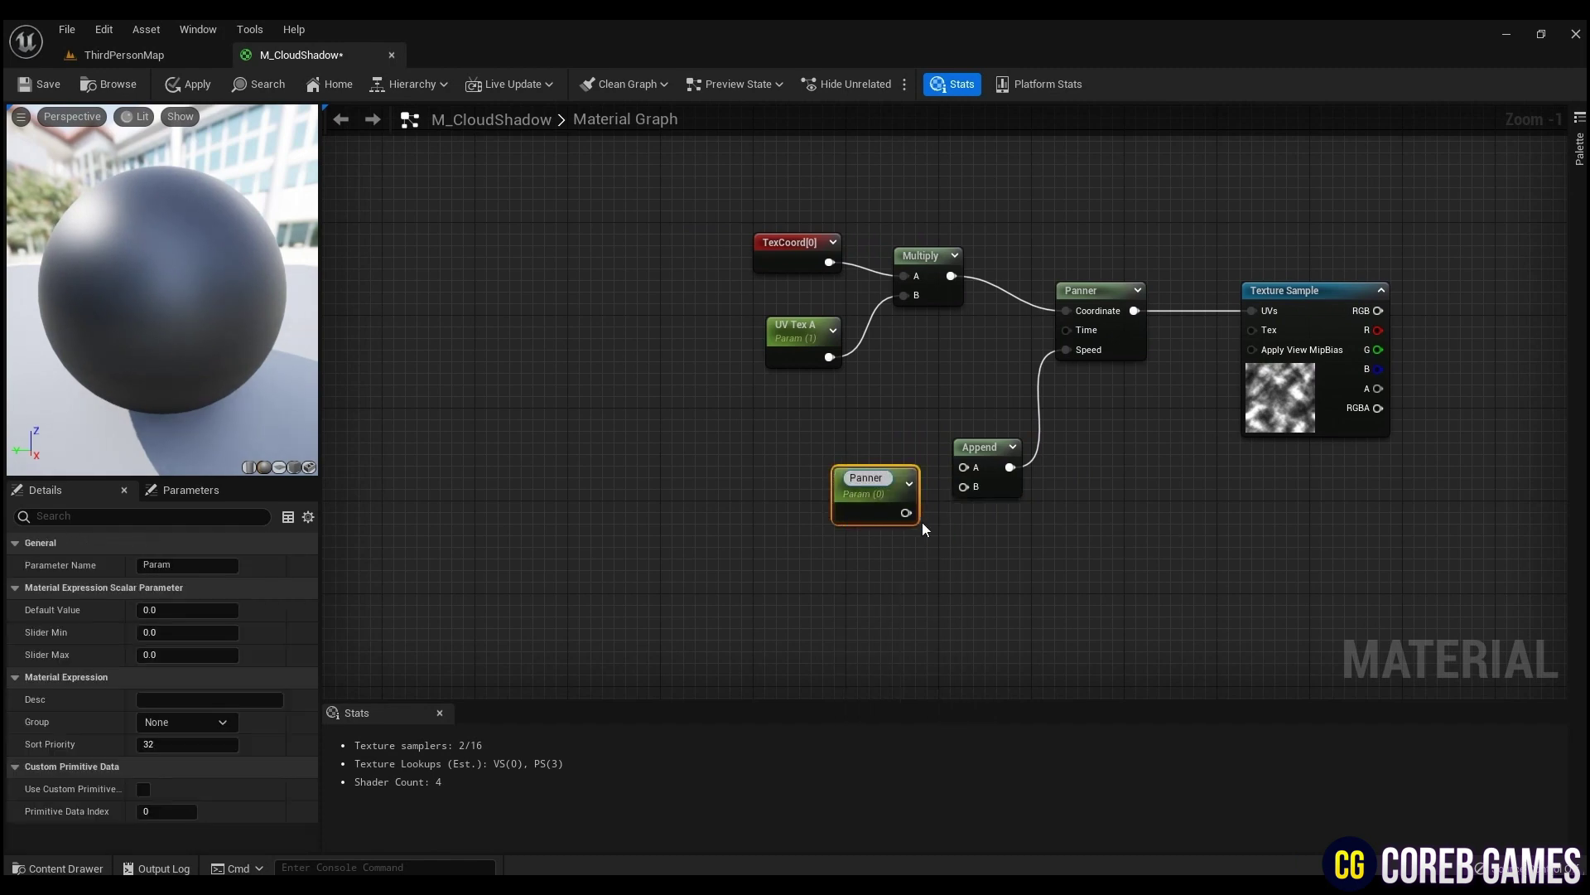
pyautogui.write('X A')
pyautogui.moveTo(902, 508); pyautogui.dragTo(963, 467)
# Duplicate the PannerX A parameter, connect the copy to the Append's B input and rename it PannerY A
pyautogui.moveTo(860, 484); pyautogui.dragTo(804, 437)
pyautogui.hotkey('ctrl', 'd')
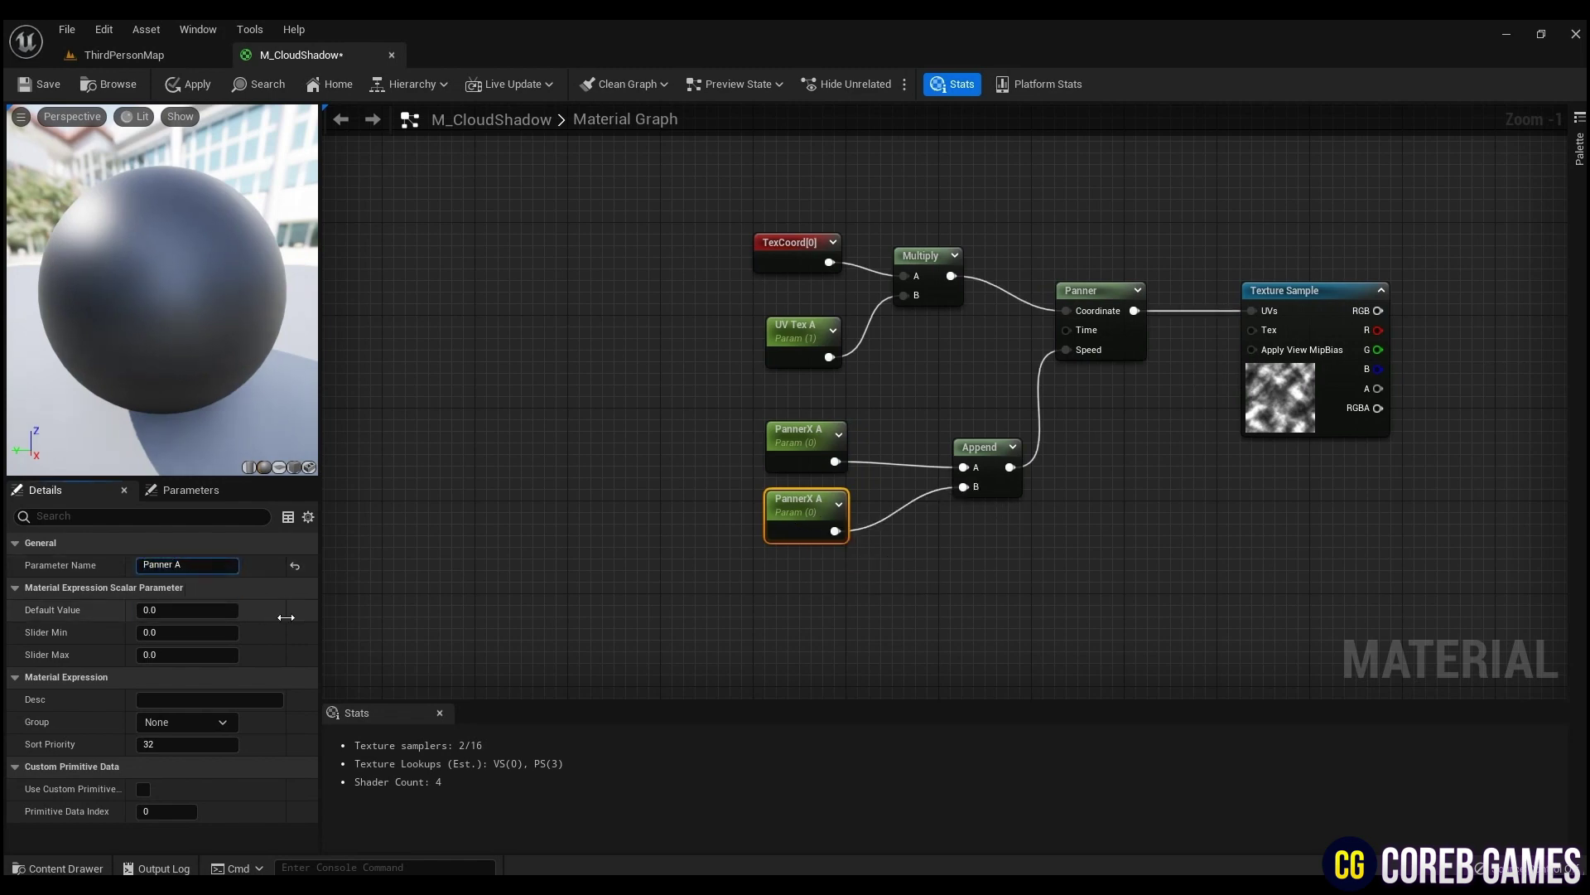
pyautogui.click(467, 595)
# Copy the whole panning texture node chain and paste the duplicate below the original
pyautogui.scroll(-2, 689, 478)
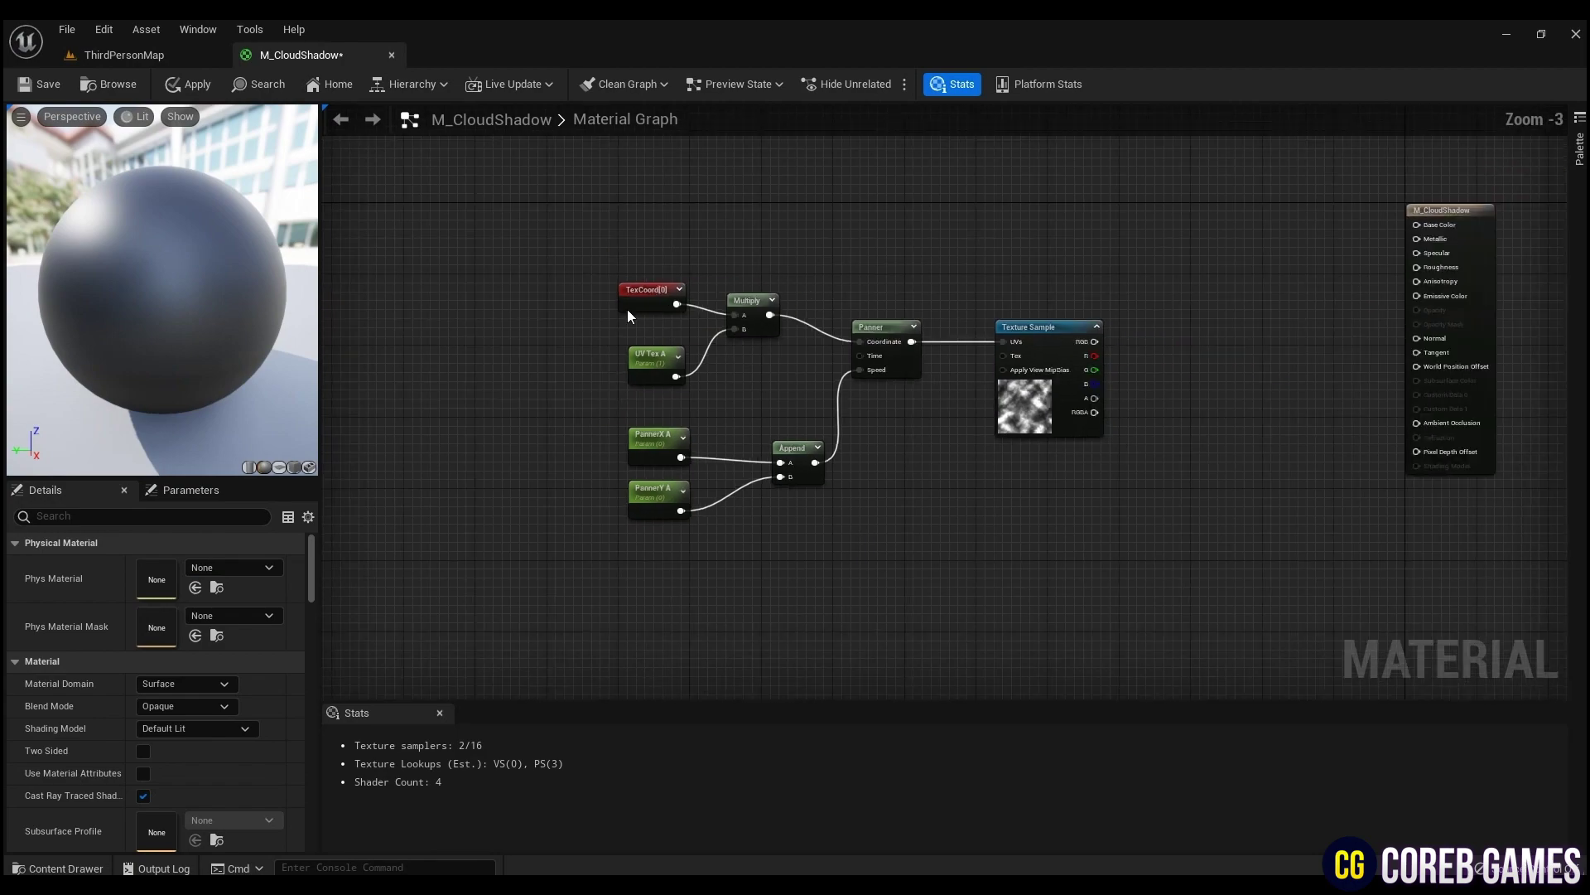
pyautogui.moveTo(587, 271); pyautogui.dragTo(1102, 543)
pyautogui.hotkey('ctrl', 'c')
pyautogui.click(838, 251)
pyautogui.moveTo(1102, 543); pyautogui.dragTo(1042, 270, button='right')
pyautogui.hotkey('ctrl', 'v')
pyautogui.moveTo(1042, 718); pyautogui.dragTo(1091, 296)
pyautogui.moveTo(1098, 389); pyautogui.dragTo(1106, 460, button='right')
# Rename the copied chain's parameters UV Tex B, PannerX B and PannerY B
pyautogui.click(695, 384)
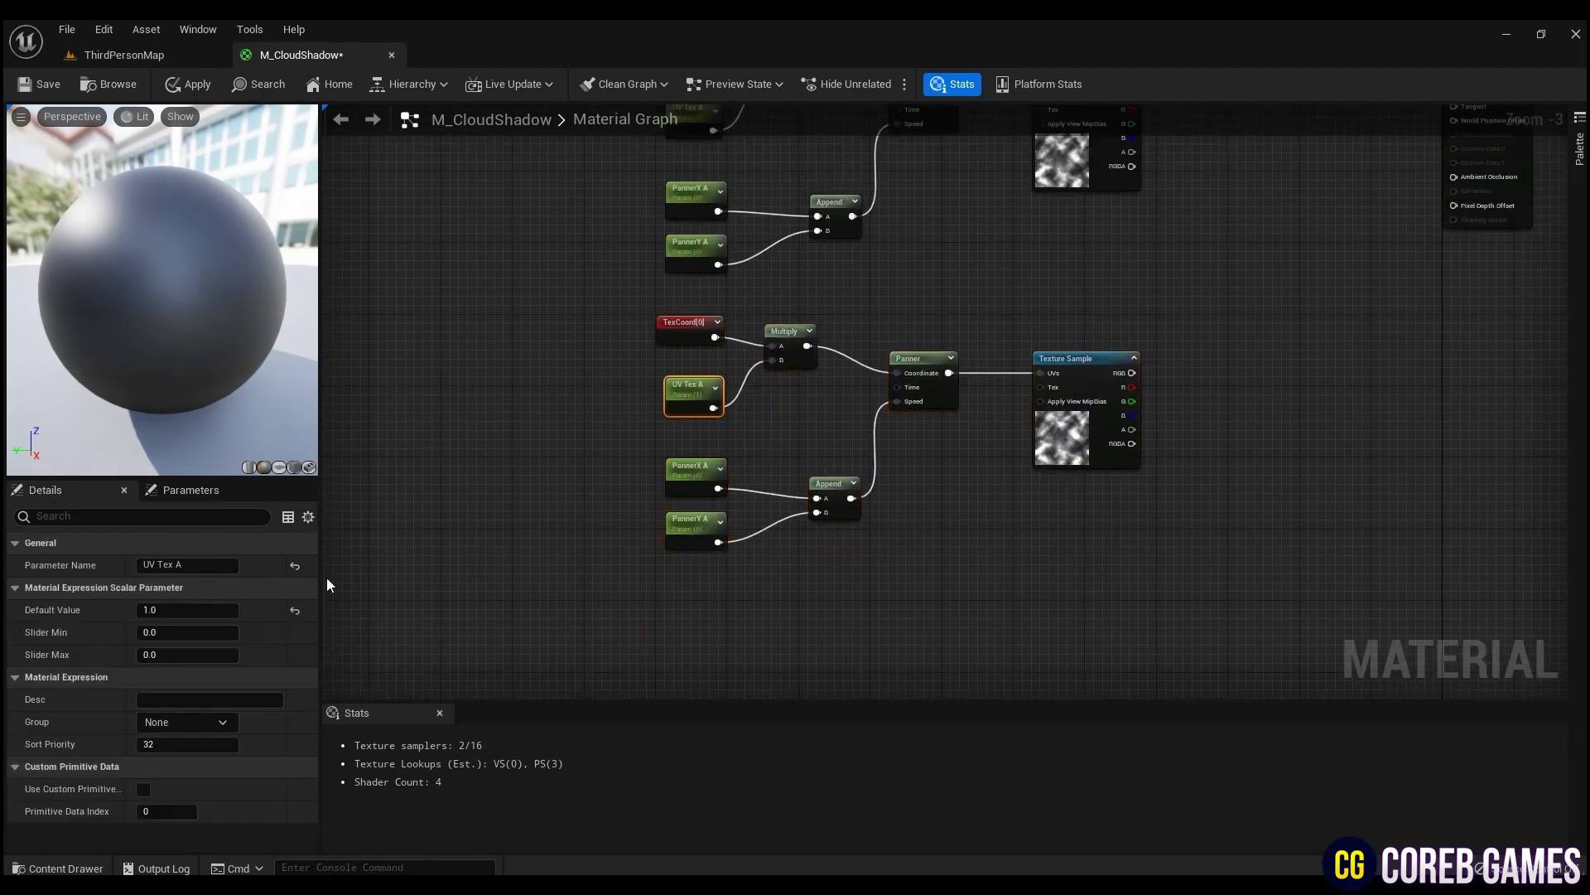
pyautogui.write('UV Tex B')
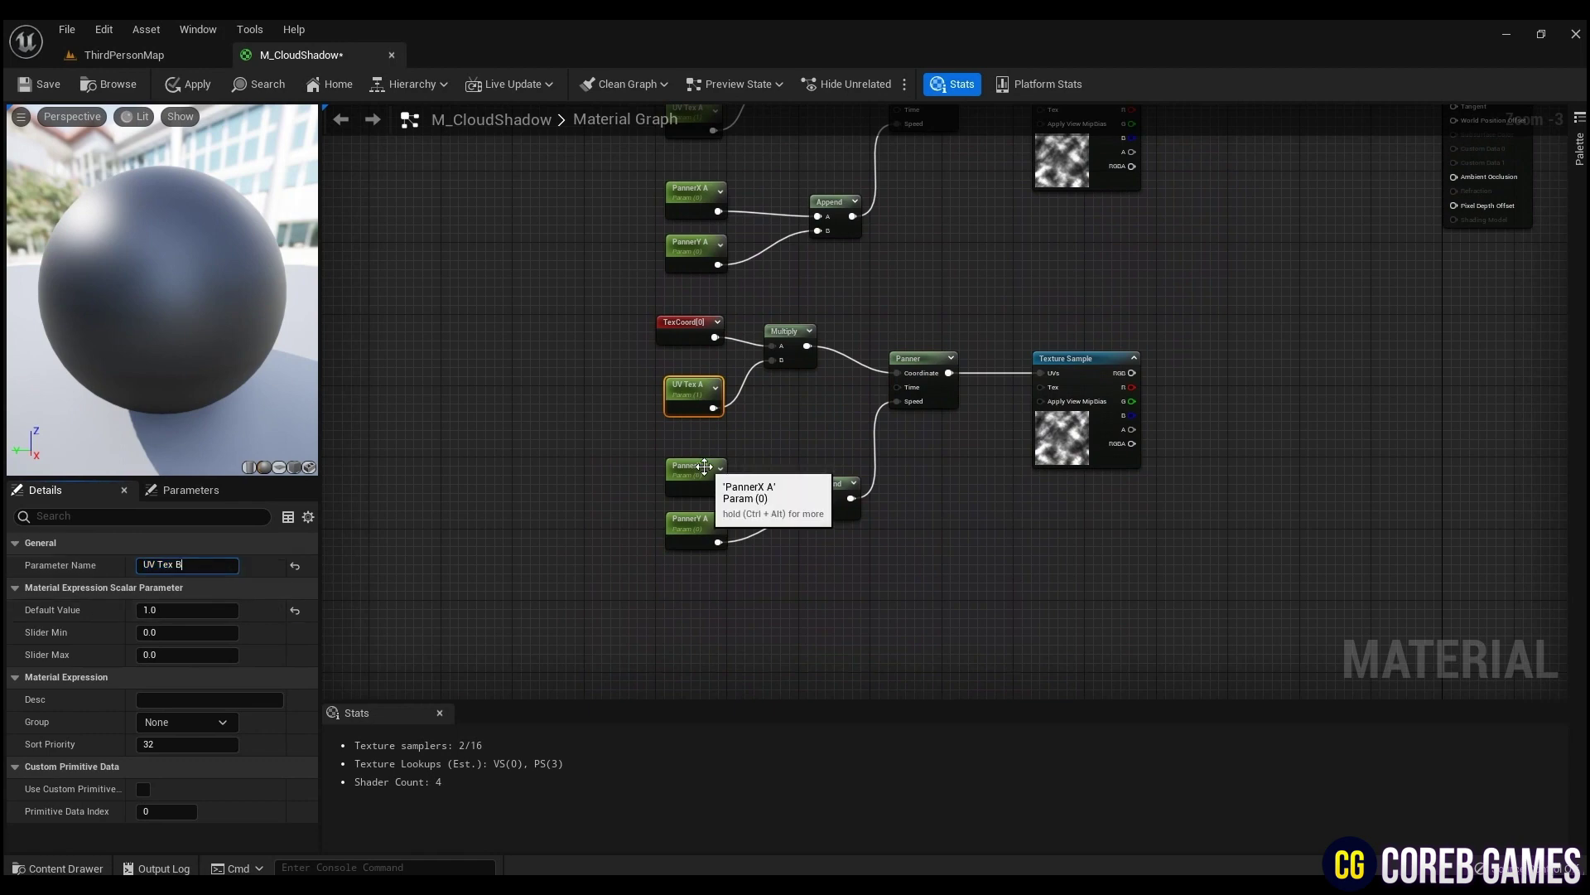
pyautogui.click(694, 474)
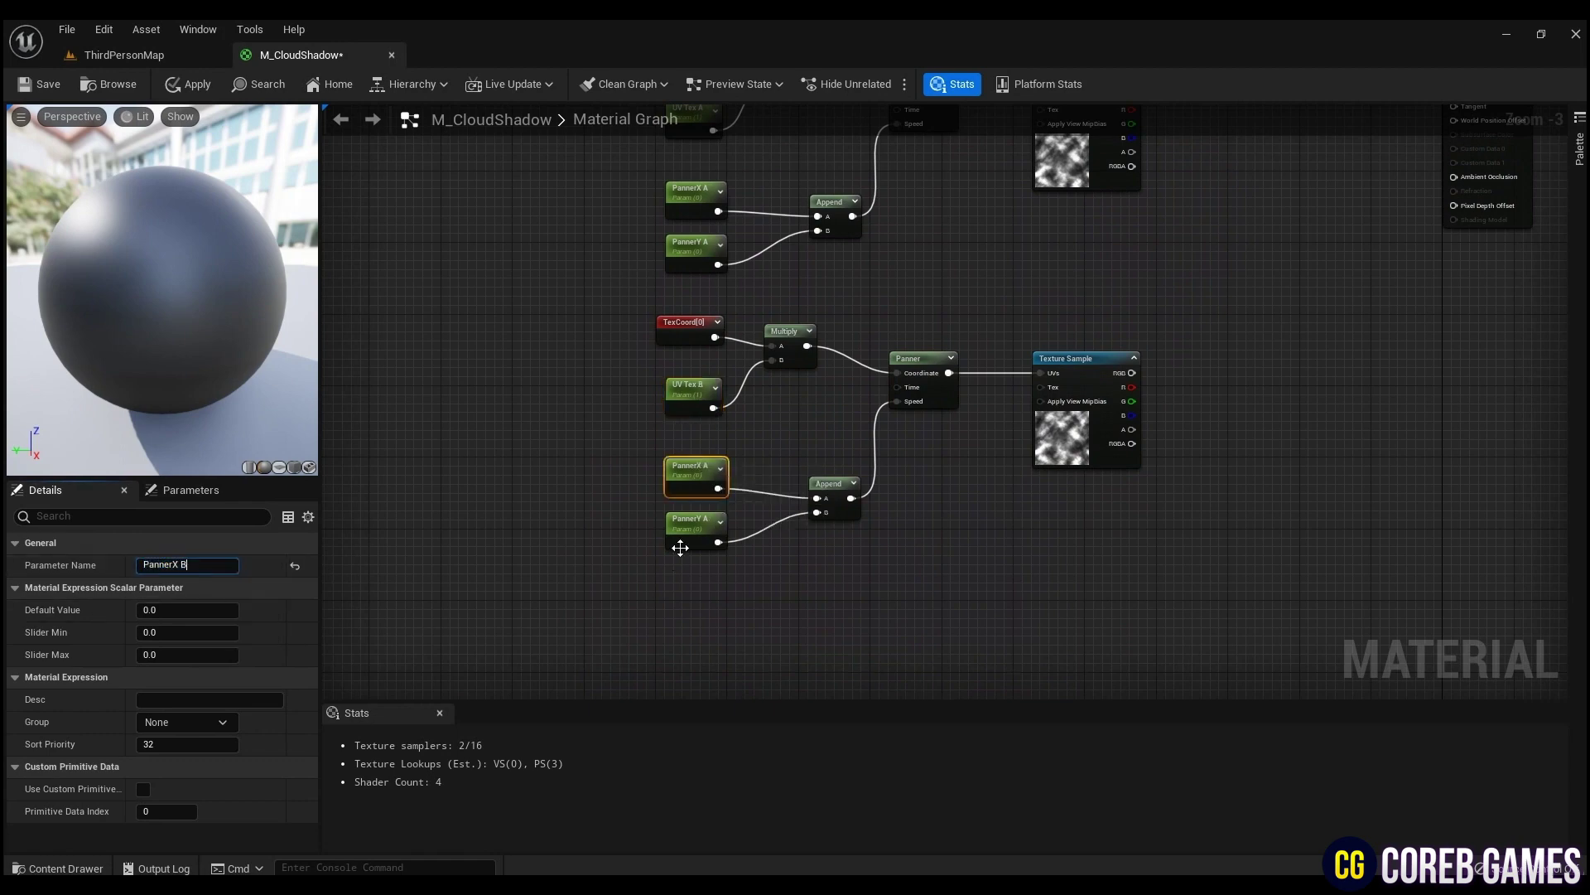
pyautogui.click(572, 545)
# Add a Multiply node beside the lower Texture Sample and connect the texture's RGB to its A input
pyautogui.moveTo(1175, 520); pyautogui.dragTo(988, 619, button='right')
pyautogui.press('m')
pyautogui.click(1090, 471)
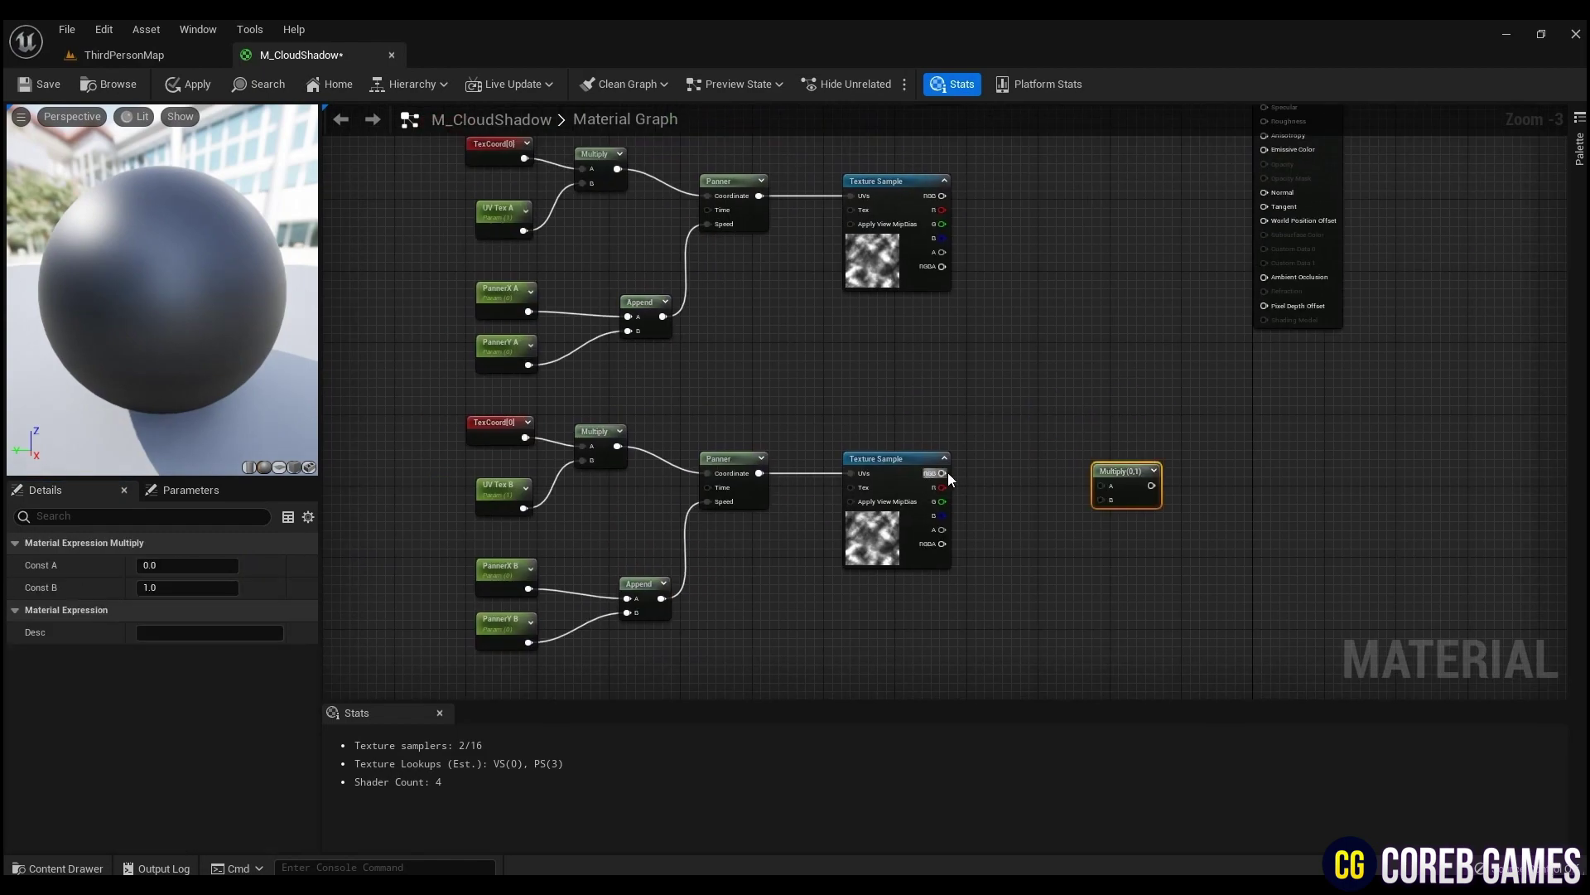
pyautogui.moveTo(948, 475); pyautogui.dragTo(1029, 465)
pyautogui.click(1000, 570)
pyautogui.press('m')
pyautogui.click(950, 571)
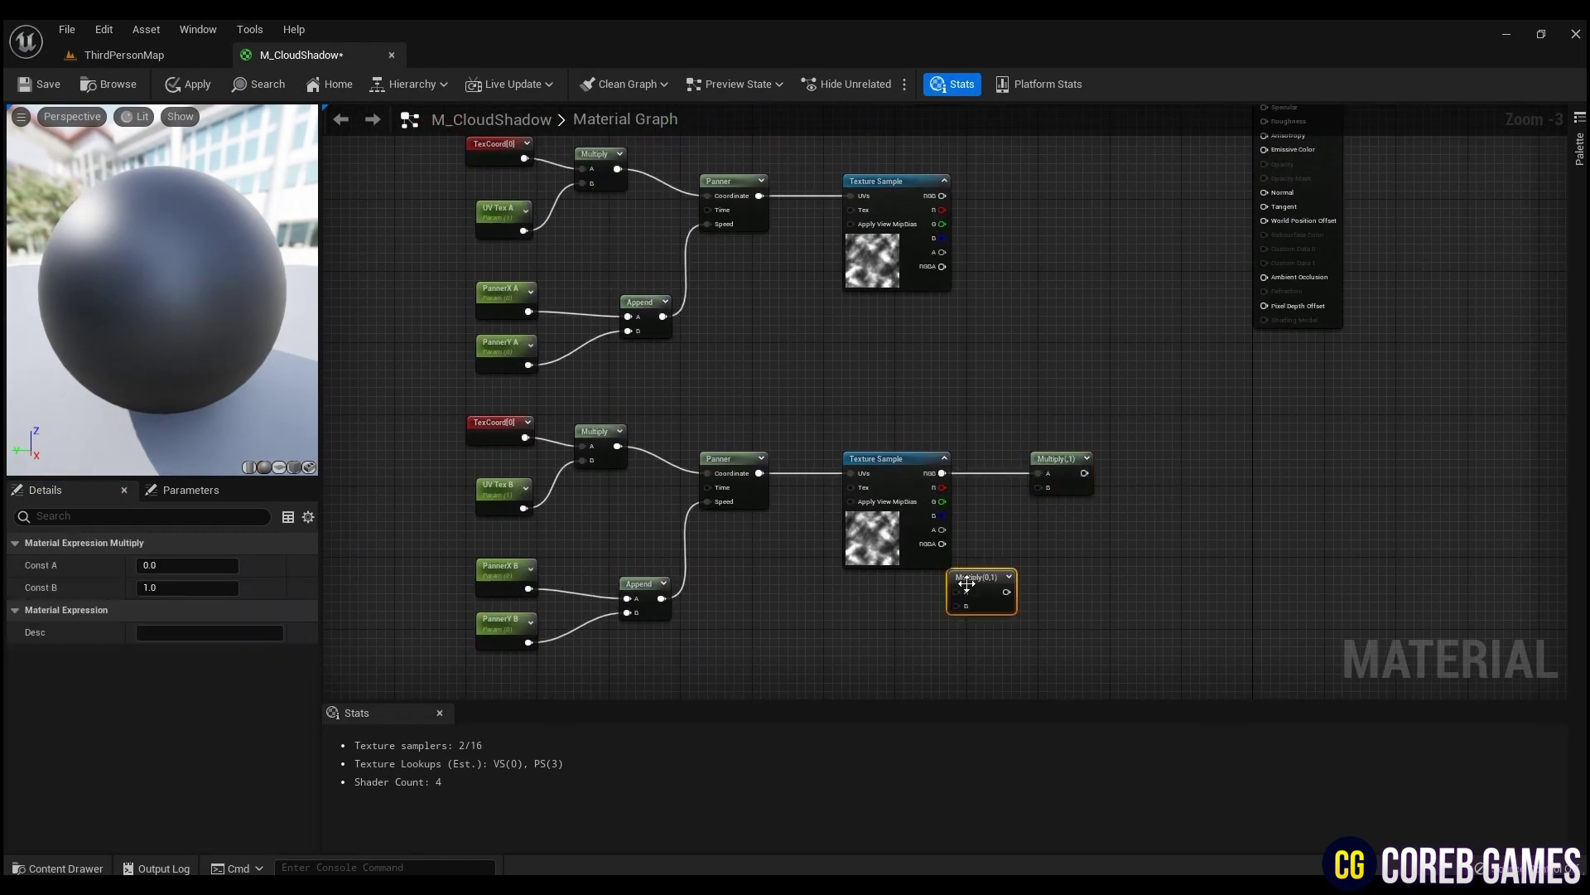
pyautogui.press('Delete')
# Connect a constant to the new Multiply's B input, convert it to a parameter named Multi and set its default value to 1
pyautogui.click(994, 573)
pyautogui.moveTo(1010, 589); pyautogui.dragTo(1045, 496)
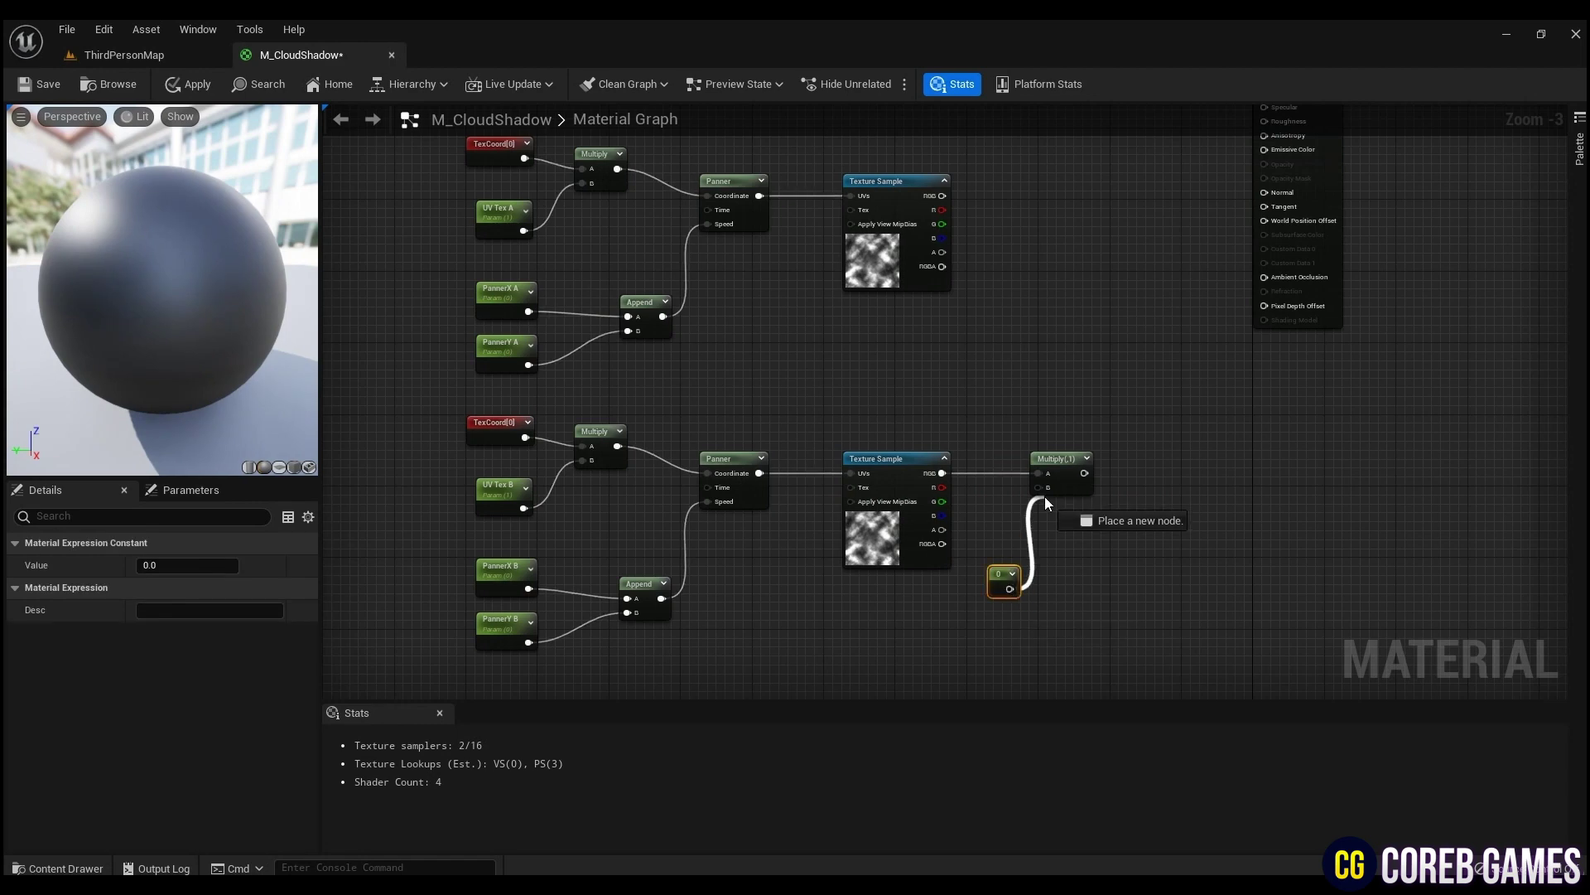
pyautogui.rightClick(1008, 571)
pyautogui.rightClick(1008, 571)
pyautogui.click(1059, 269)
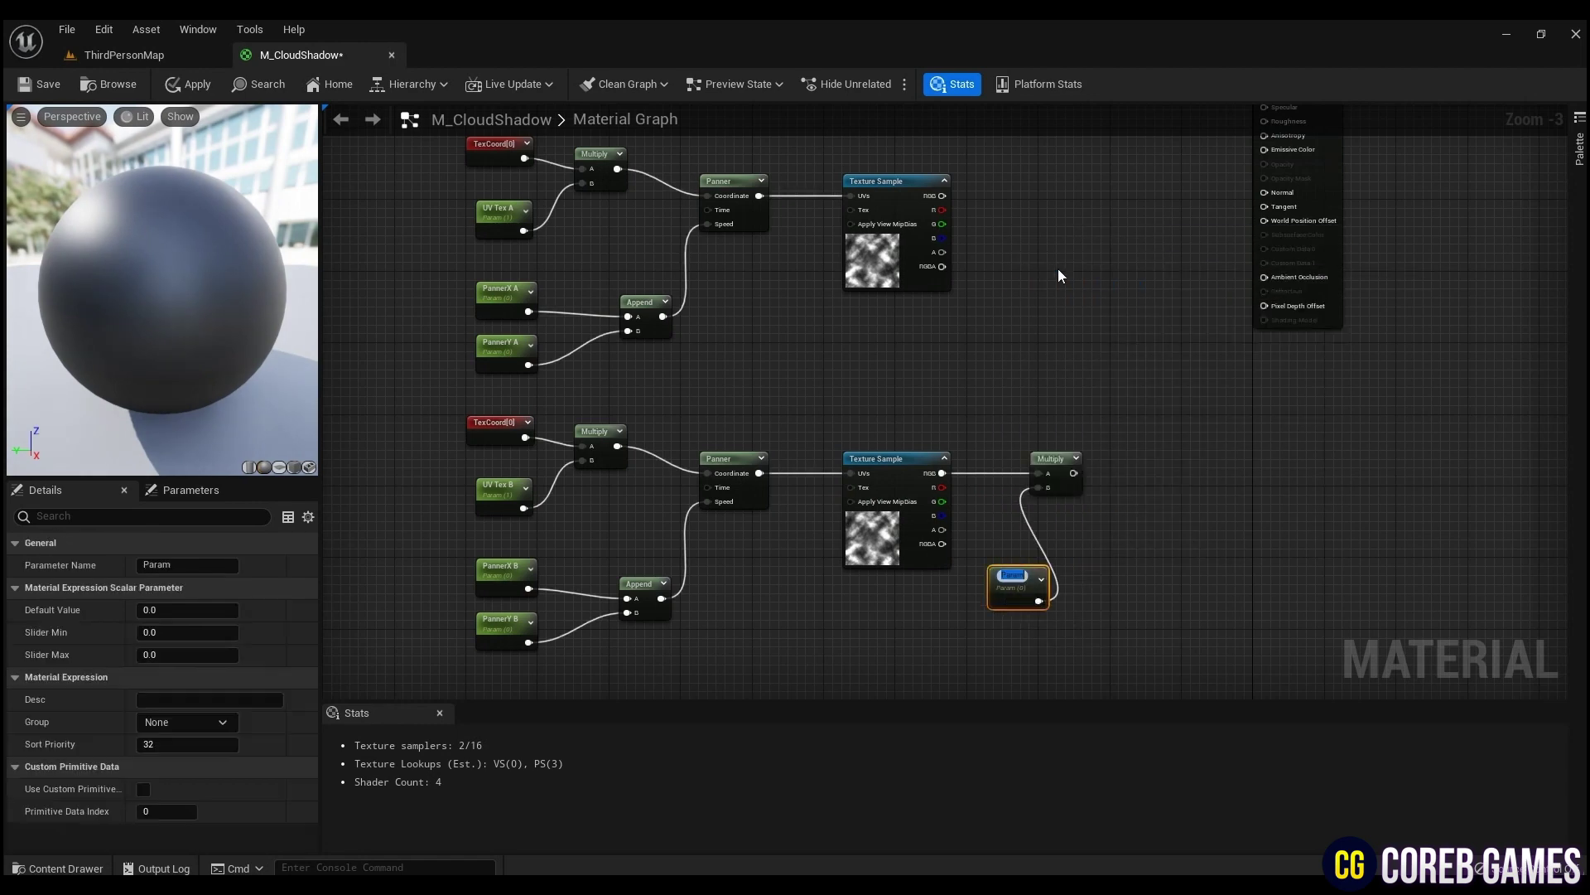
pyautogui.press('BackSpace')
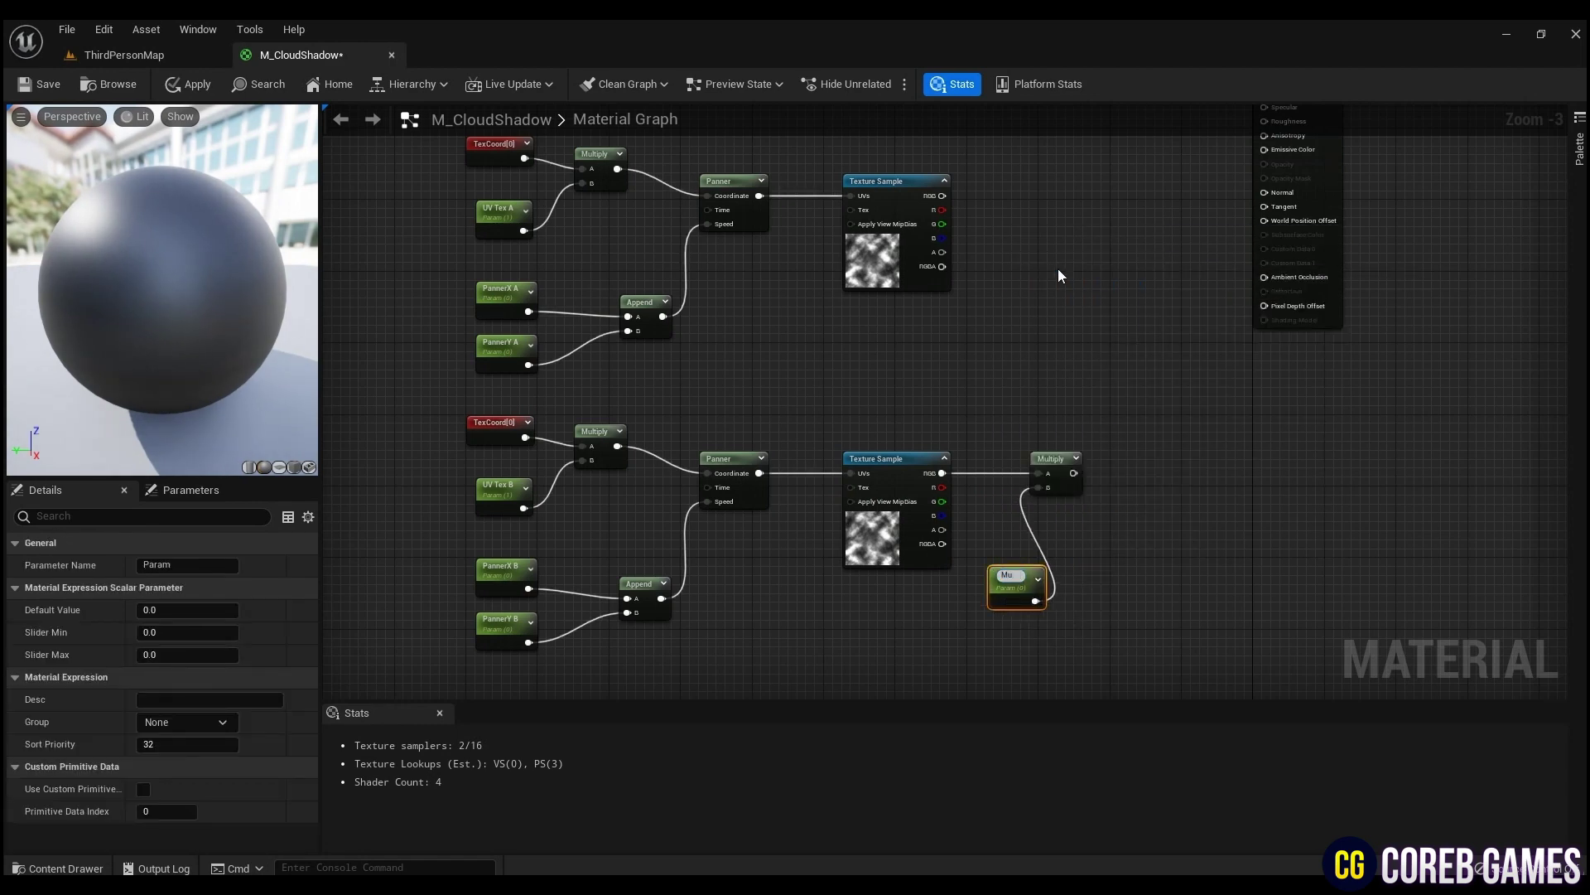
pyautogui.click(1092, 529)
pyautogui.click(1006, 571)
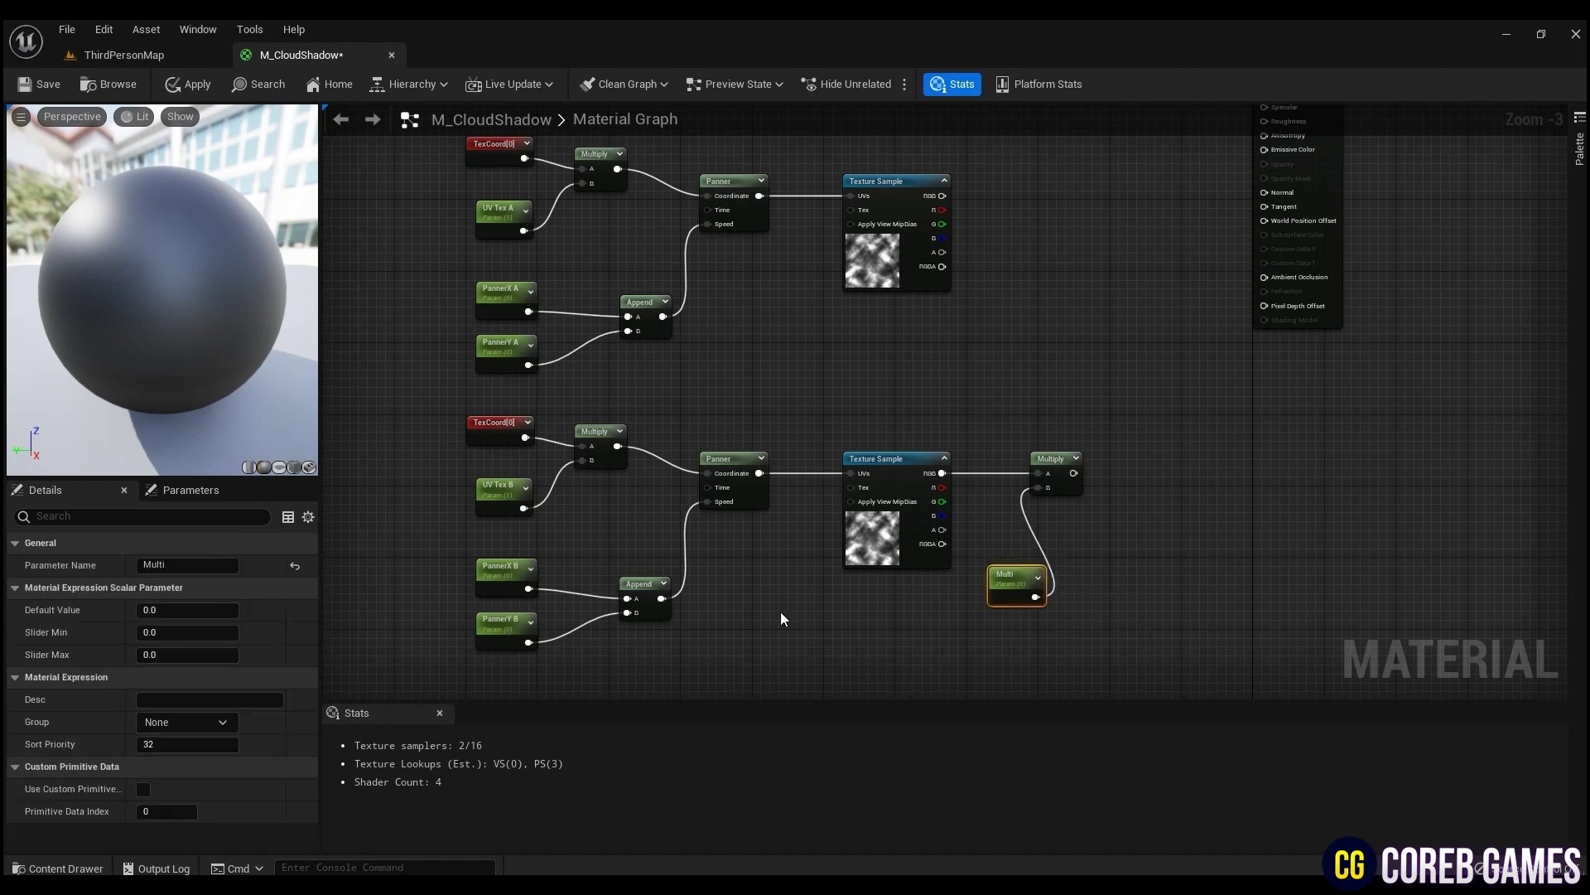
pyautogui.click(232, 610)
pyautogui.write('1')
pyautogui.press('Tab')
# Add another Multiply node combining the upper Texture Sample's RGB with the output of the lower Multiply
pyautogui.click(1183, 490)
pyautogui.moveTo(1151, 495); pyautogui.dragTo(1147, 565, button='right')
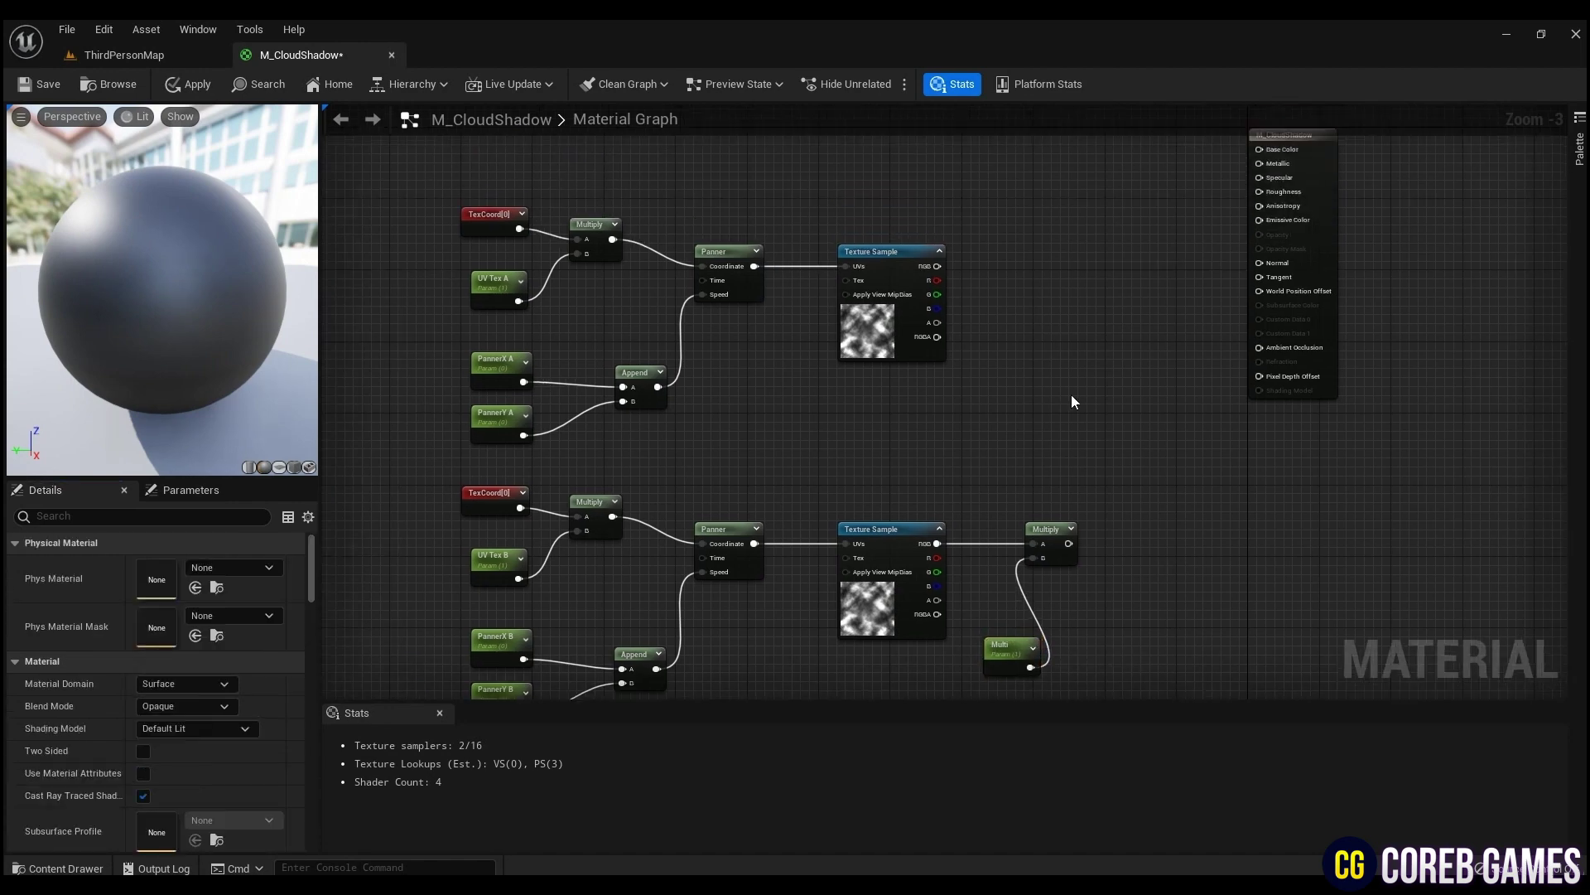
pyautogui.press('m')
pyautogui.click(1071, 371)
pyautogui.moveTo(1069, 543); pyautogui.dragTo(1080, 477)
pyautogui.moveTo(1080, 408); pyautogui.dragTo(937, 266)
# Copy the upper panning texture node chain and paste the duplicate above it in the graph
pyautogui.moveTo(995, 253); pyautogui.dragTo(1101, 406, button='right')
pyautogui.moveTo(1033, 268); pyautogui.dragTo(1125, 259, button='right')
pyautogui.moveTo(614, 319); pyautogui.dragTo(1106, 558)
pyautogui.moveTo(953, 207); pyautogui.dragTo(962, 441, button='right')
pyautogui.hotkey('ctrl', 'v')
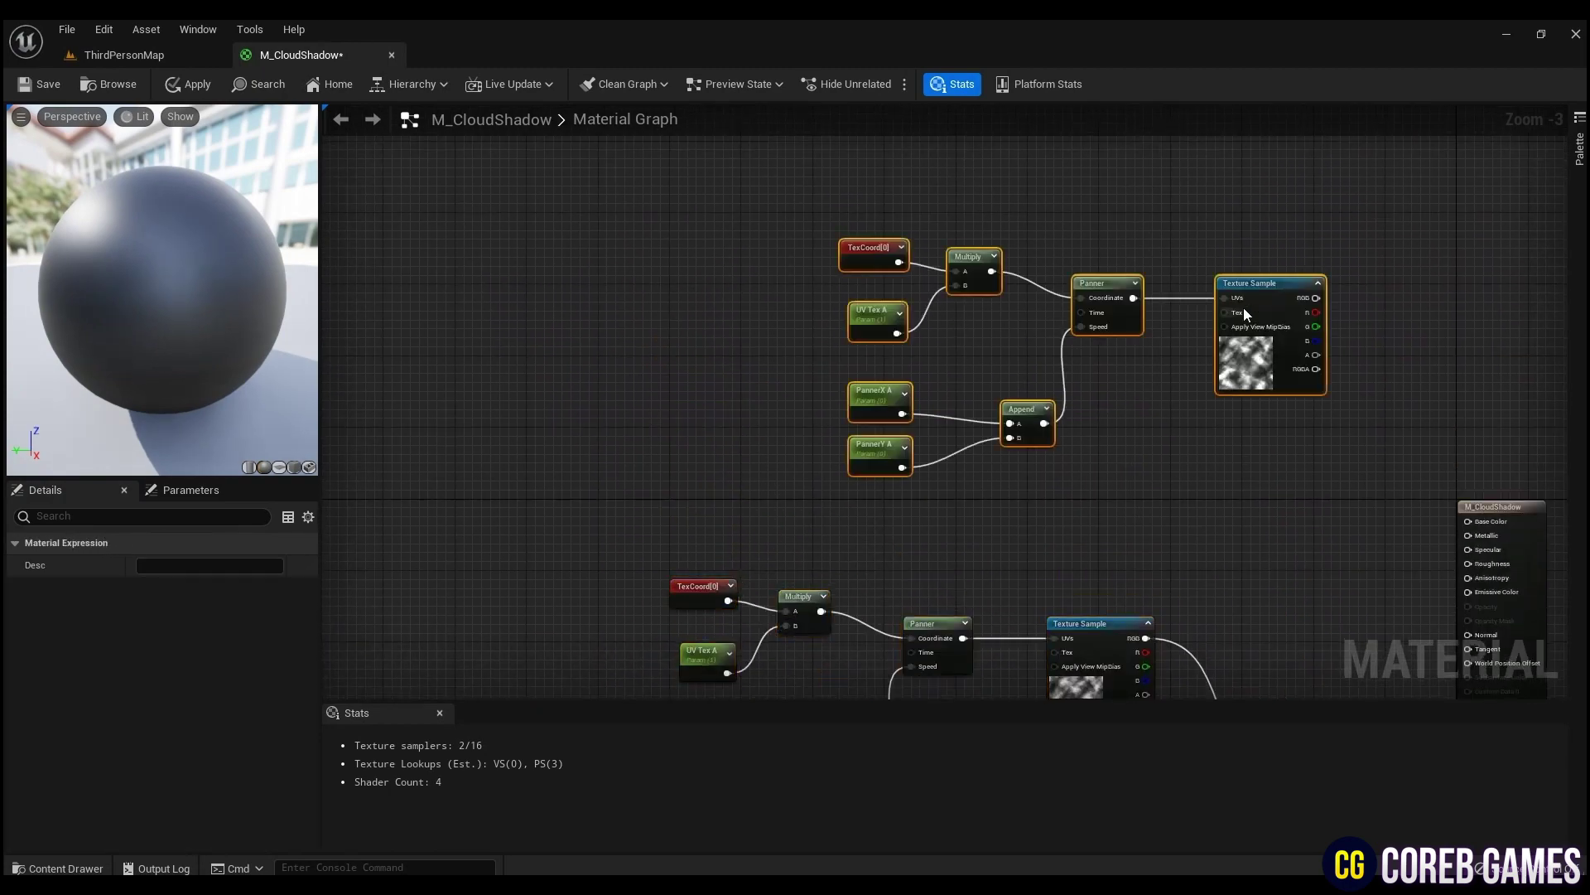
# Line up the pasted node chain above the original and rename its parameters UV Tex C, PannerX C and PannerY C
pyautogui.moveTo(1283, 284); pyautogui.dragTo(1112, 307)
pyautogui.moveTo(1216, 427); pyautogui.dragTo(1279, 330, button='right')
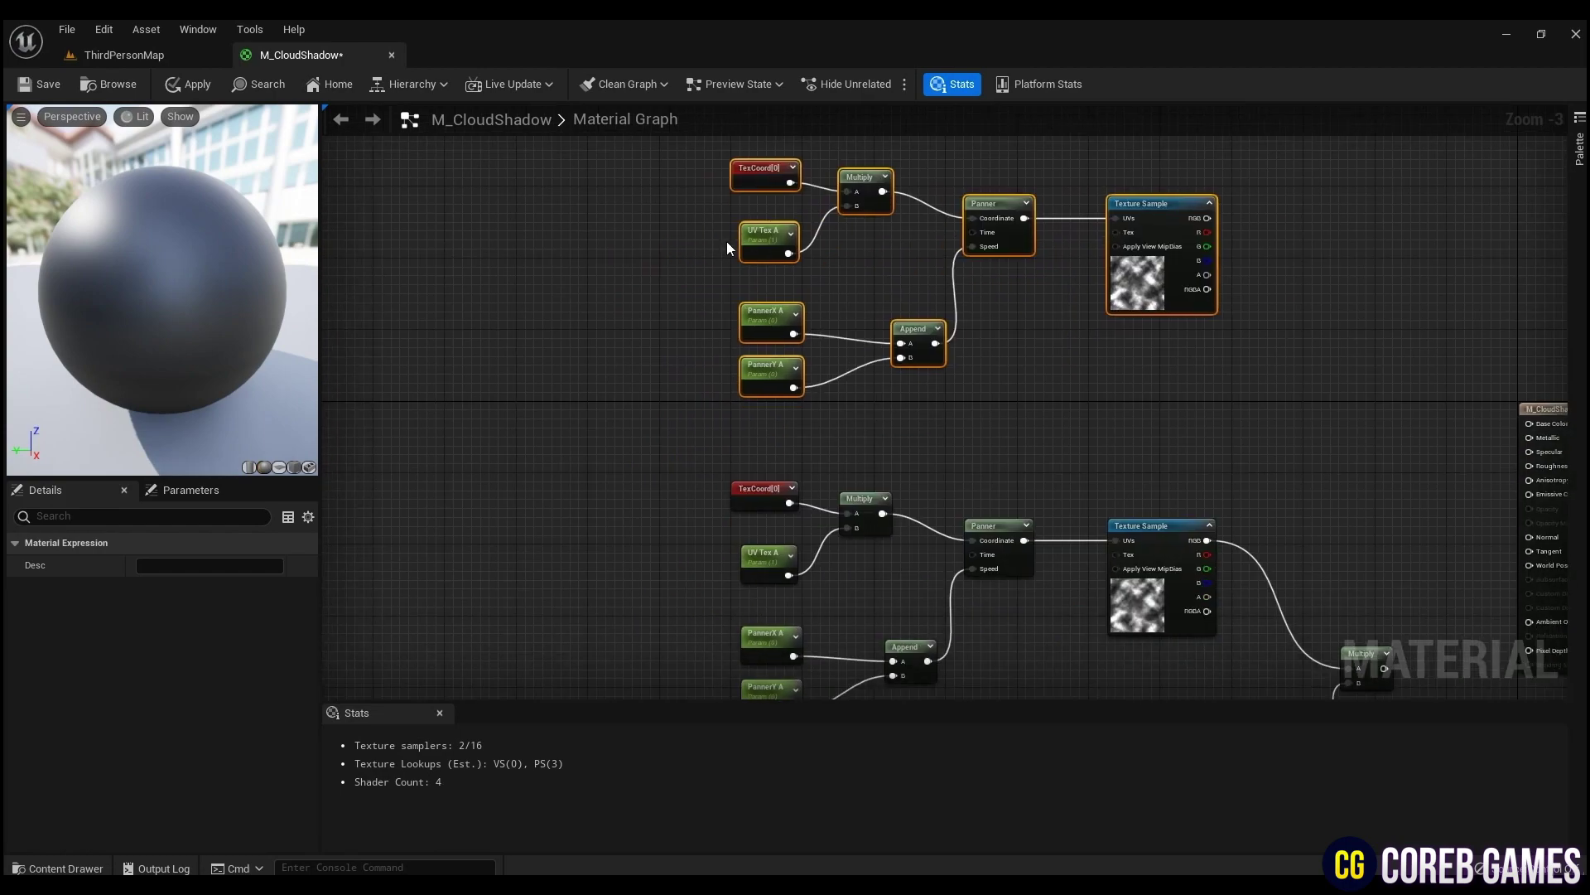
pyautogui.click(753, 243)
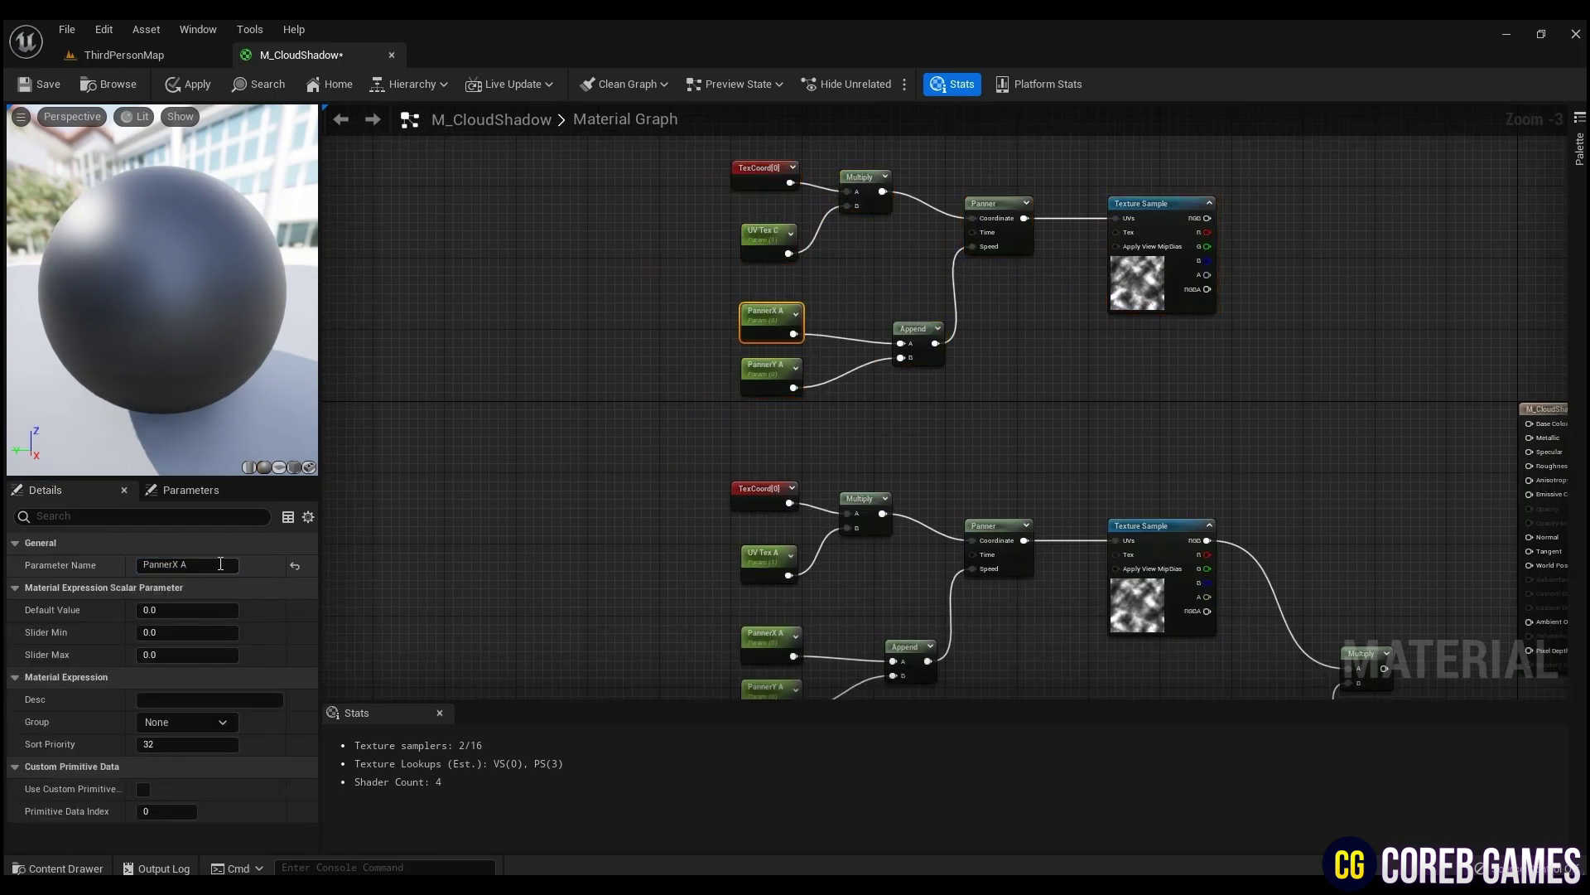
pyautogui.click(799, 382)
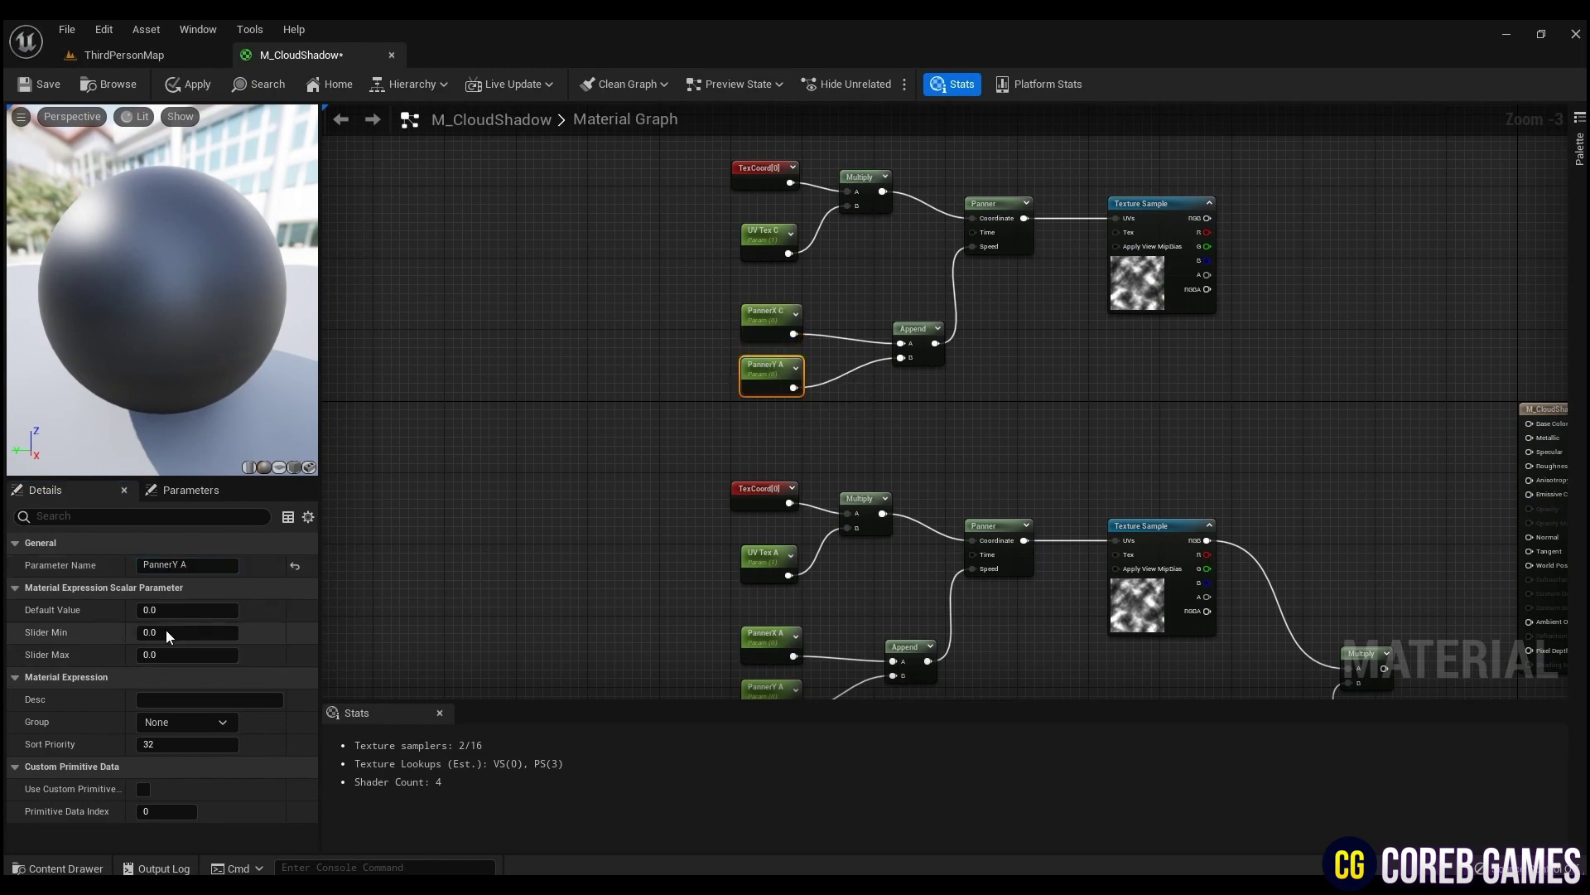
pyautogui.click(1049, 432)
# Add a Power node beside the uppermost Texture Sample and connect the texture's RGB to its Base input
pyautogui.moveTo(1236, 512); pyautogui.dragTo(1021, 540, button='right')
pyautogui.rightClick(1145, 316)
pyautogui.write('POWER')
pyautogui.press('Return')
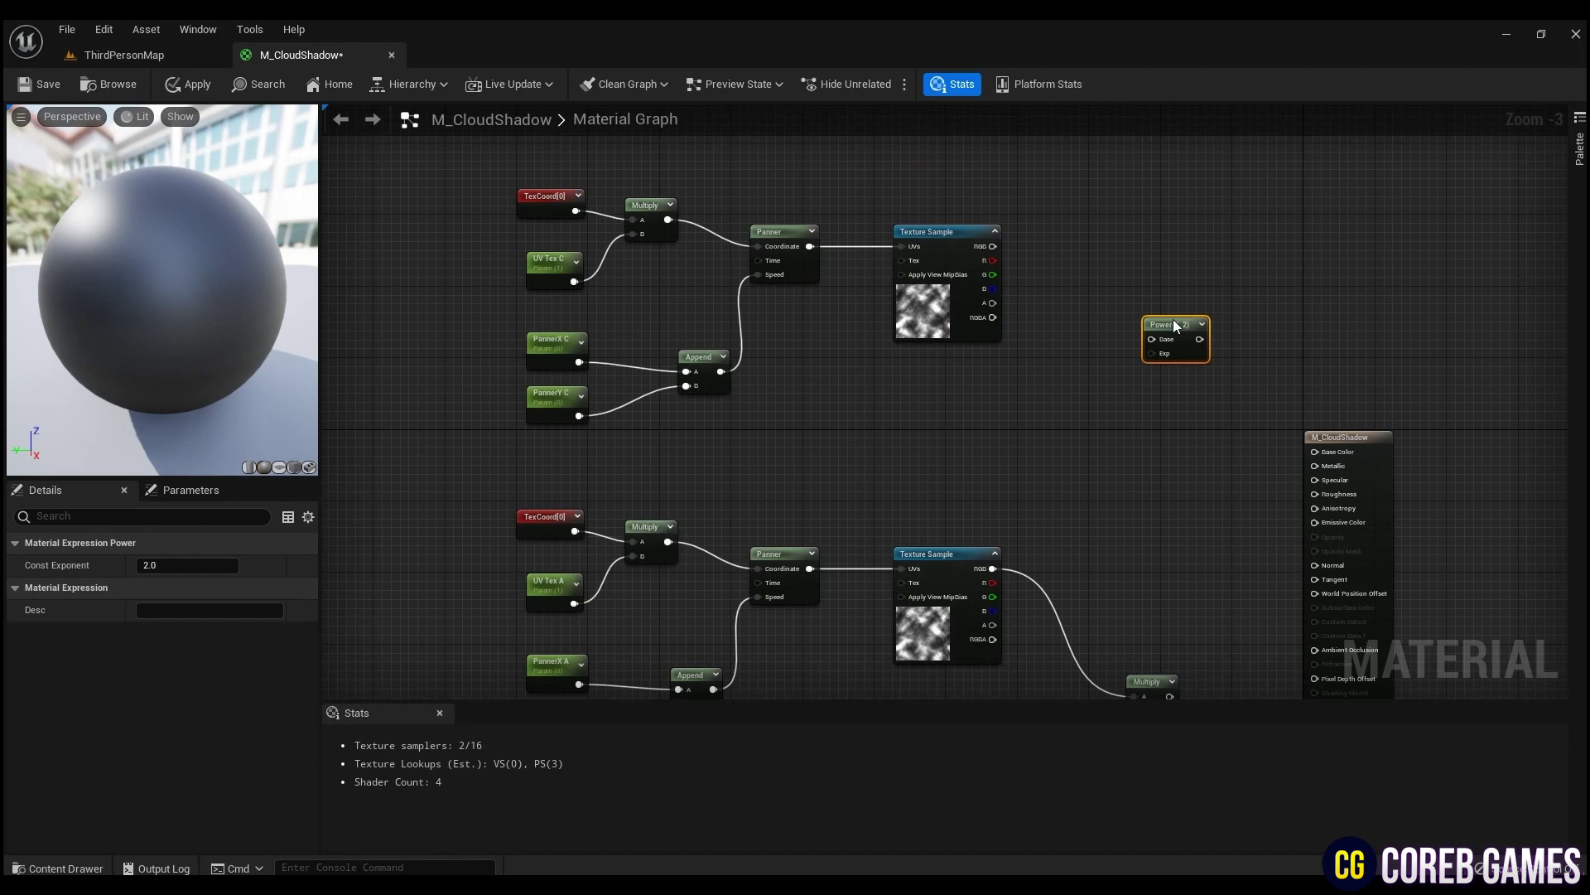
pyautogui.moveTo(1172, 320); pyautogui.dragTo(1089, 241)
pyautogui.moveTo(993, 246); pyautogui.dragTo(1071, 257)
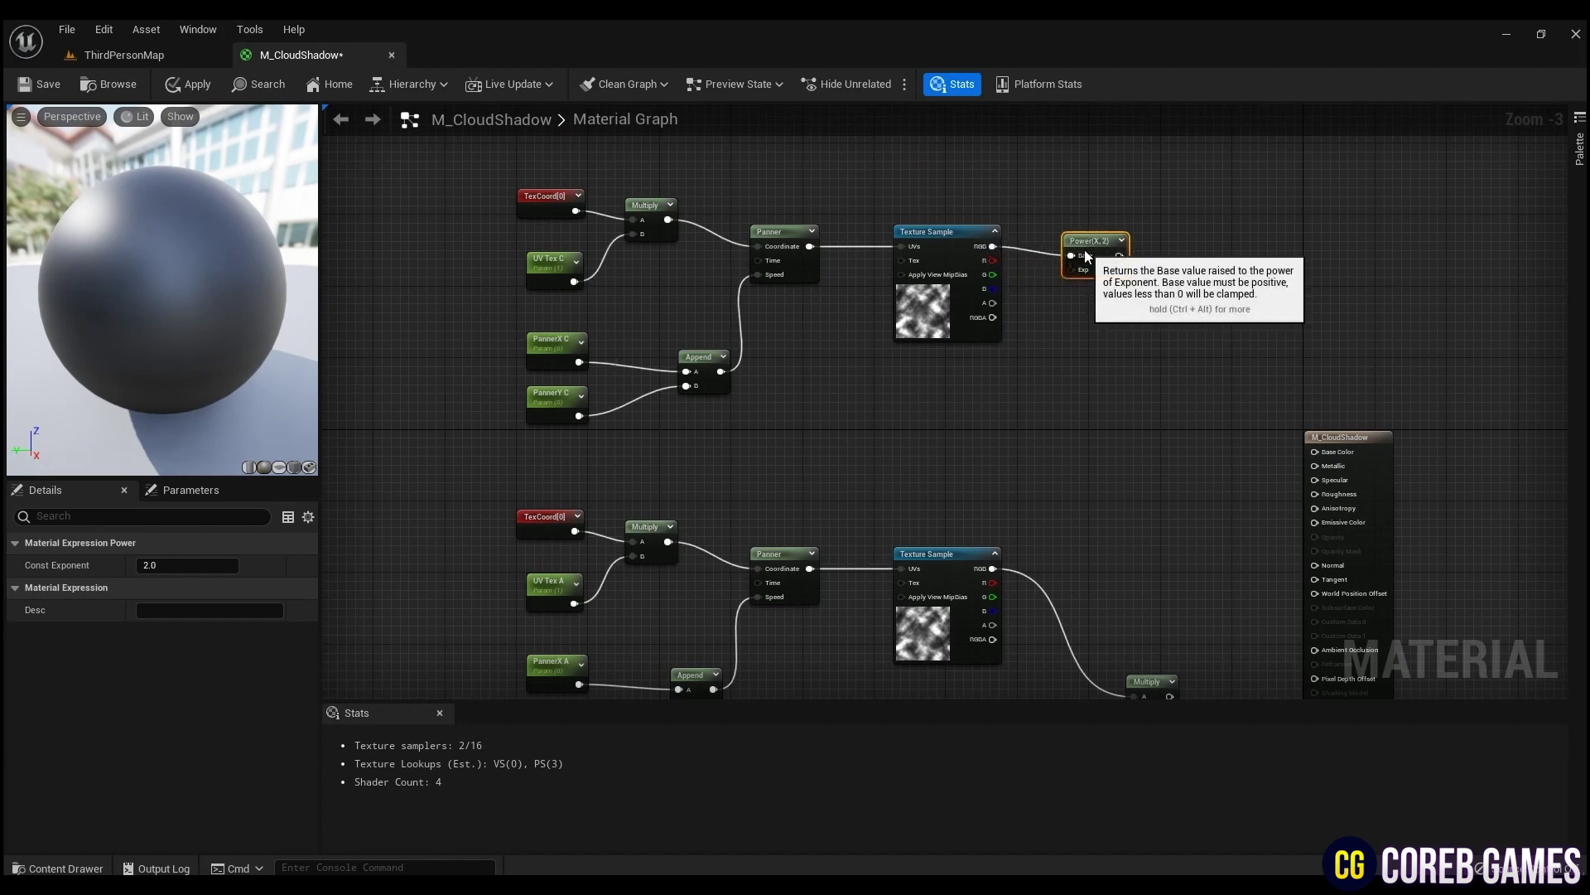
# Preview the Power node on a cube mesh and switch the uppermost Texture Sample's texture to T_SoftNoise
pyautogui.rightClick(1085, 274)
pyautogui.click(1118, 283)
pyautogui.click(918, 334)
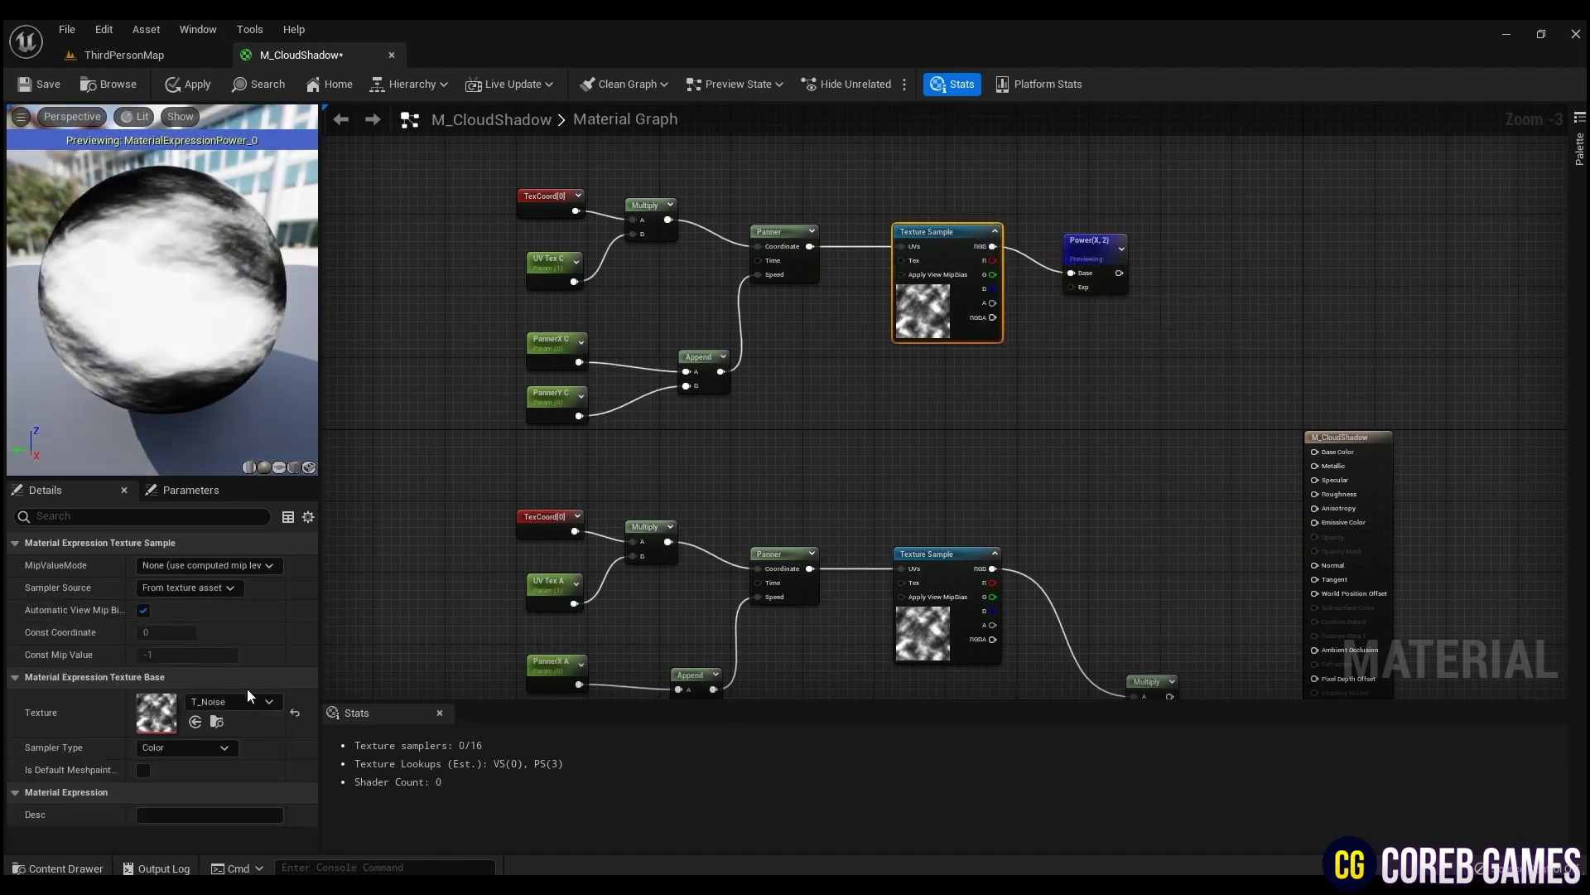
pyautogui.click(236, 702)
pyautogui.write('t_so')
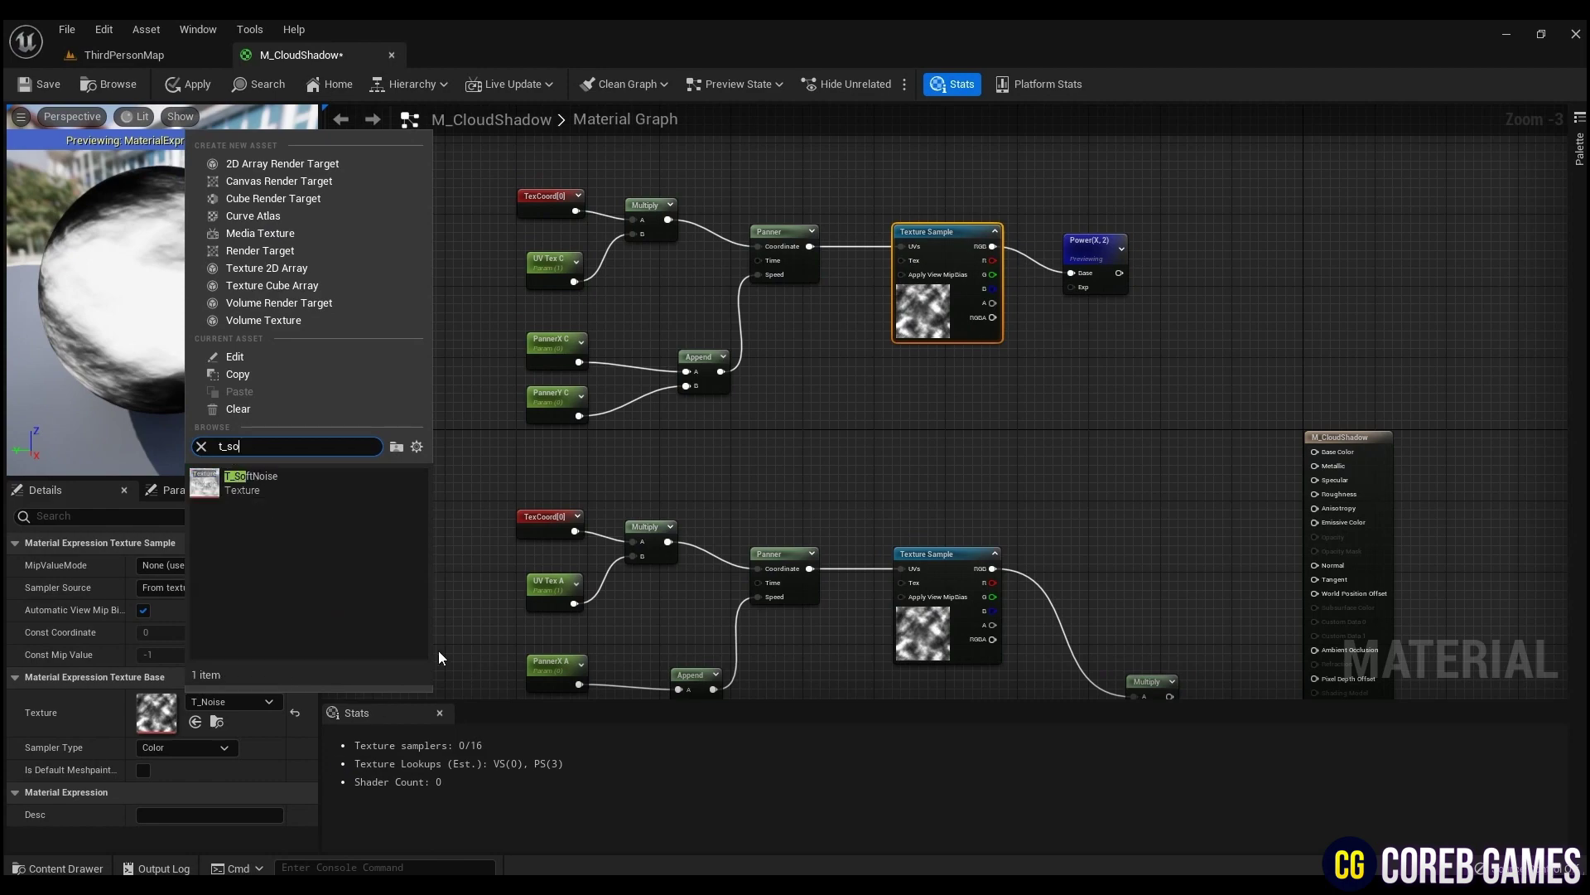
pyautogui.click(267, 484)
pyautogui.click(279, 466)
pyautogui.moveTo(191, 400); pyautogui.dragTo(191, 381)
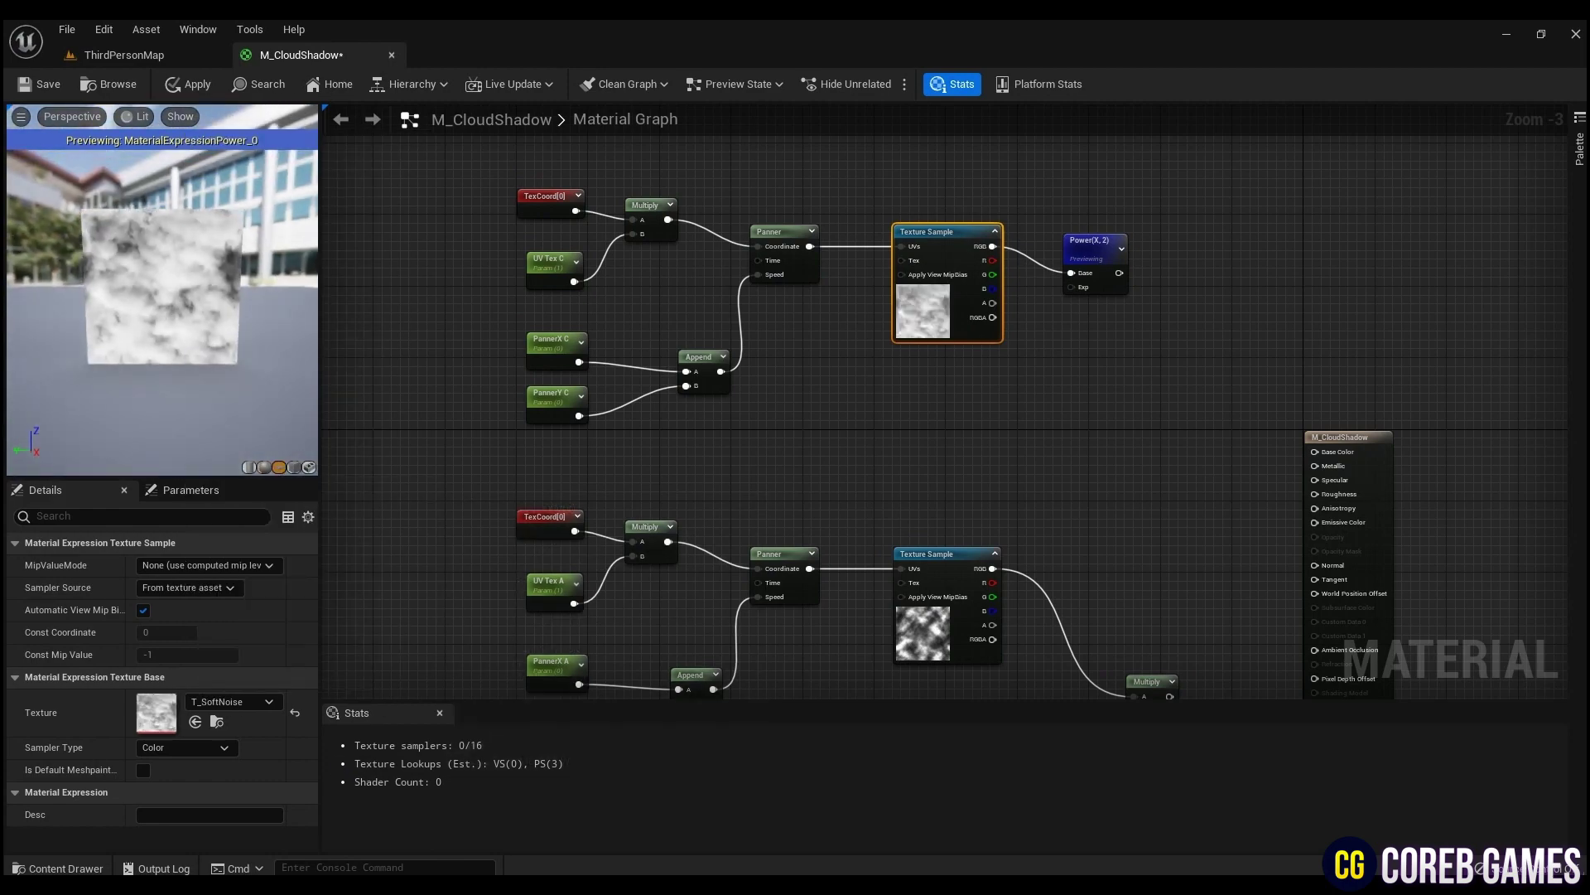
# Connect a new constant to the Power node's Exp input and set its value to 5
pyautogui.moveTo(1036, 433); pyautogui.dragTo(1051, 431, button='right')
pyautogui.moveTo(1118, 247); pyautogui.dragTo(1136, 247)
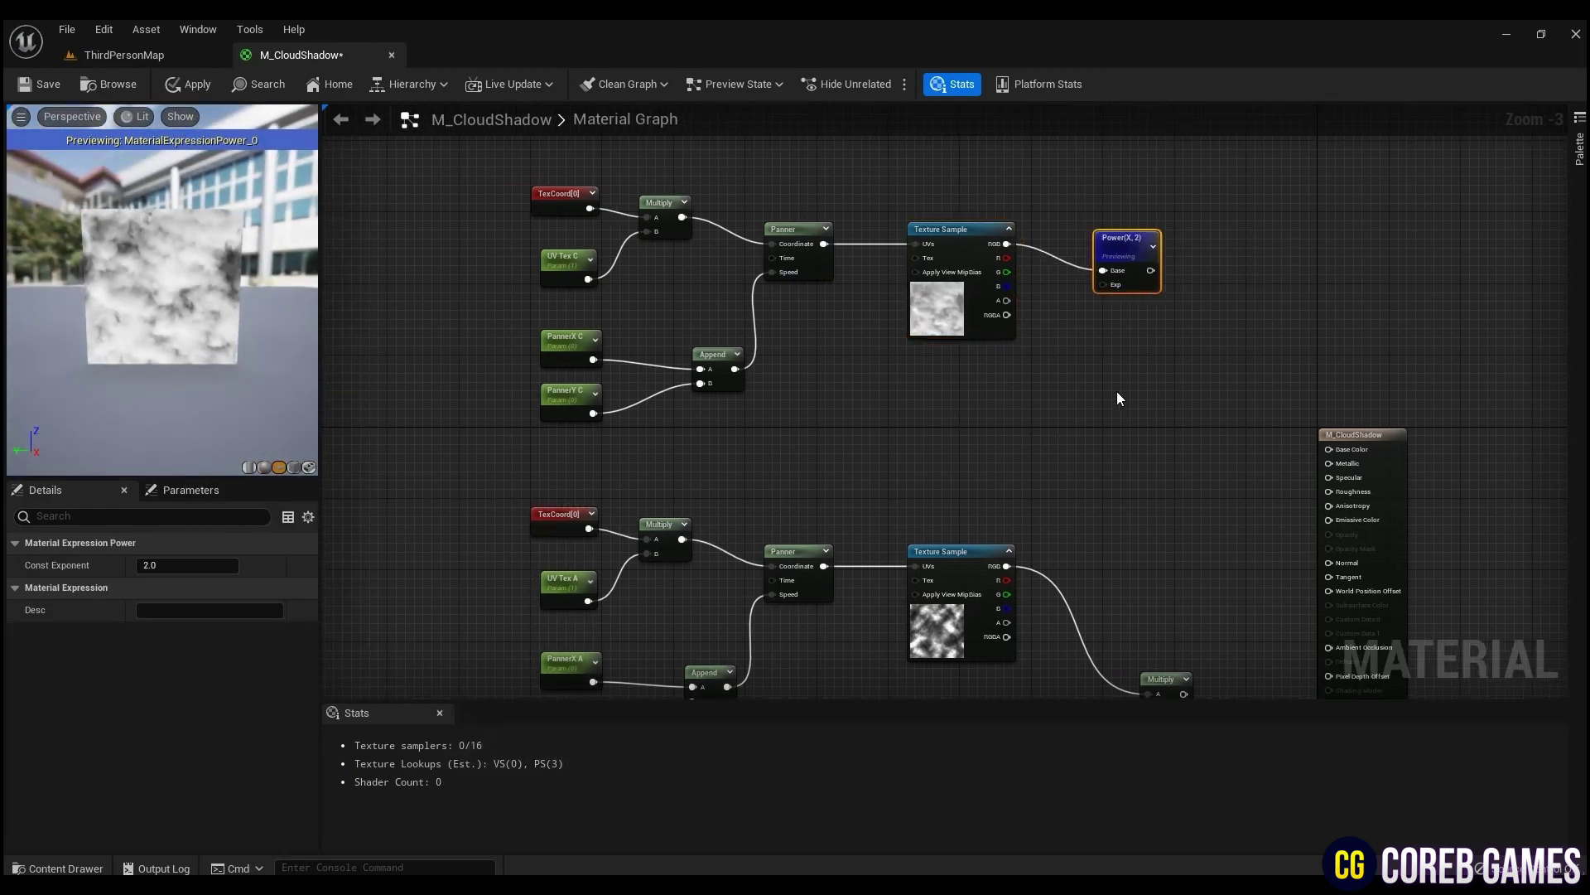
pyautogui.press('1')
pyautogui.click(1008, 375)
pyautogui.moveTo(1032, 396); pyautogui.dragTo(1104, 285)
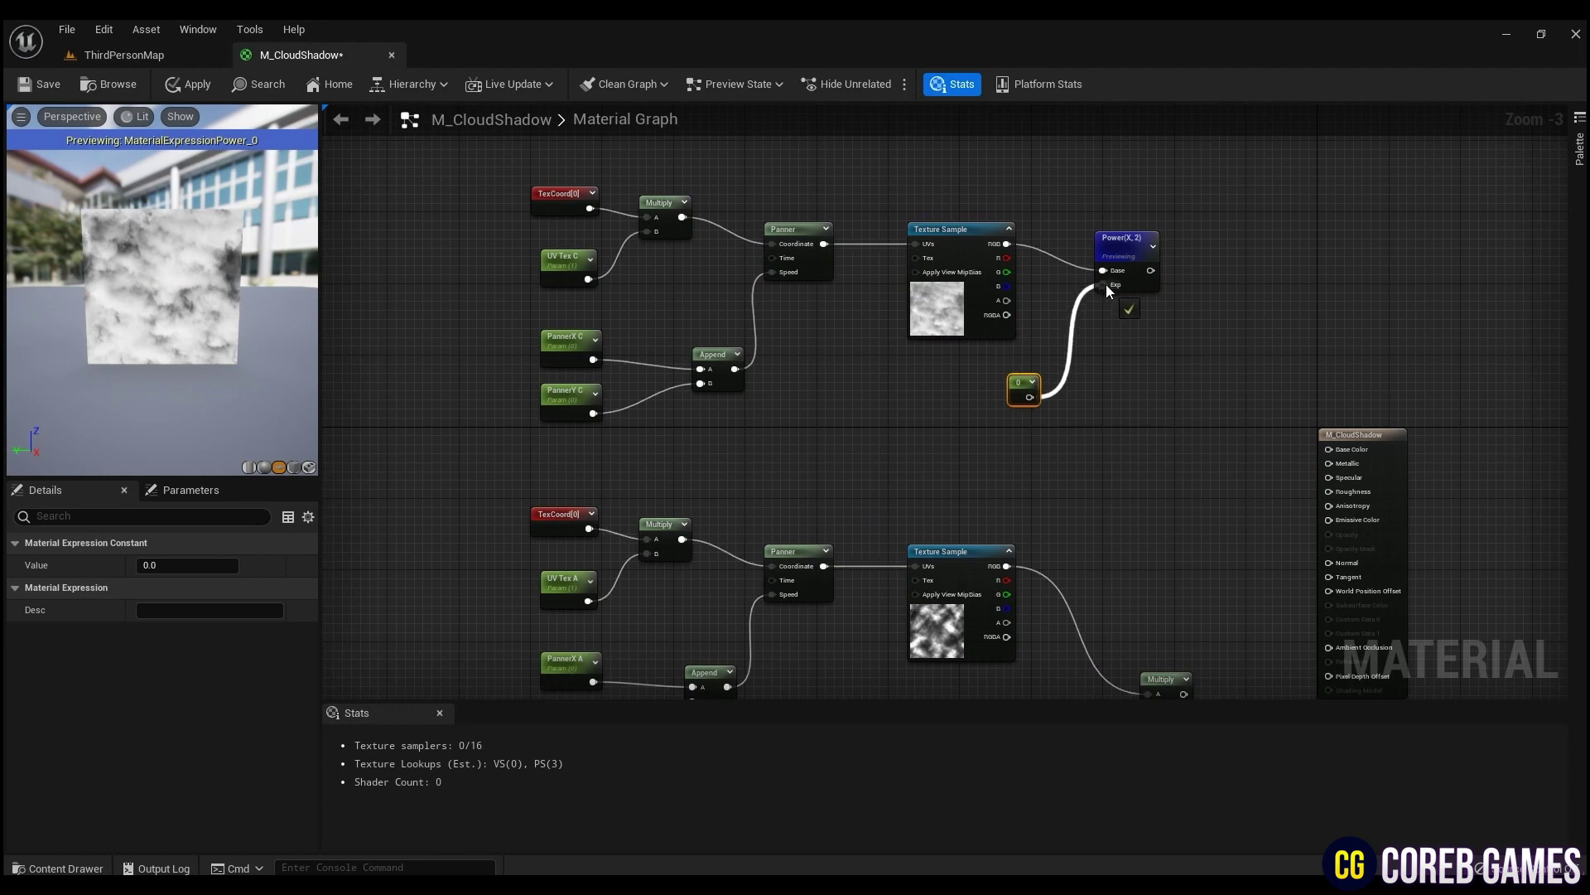
pyautogui.click(198, 566)
pyautogui.write('5')
pyautogui.press('Return')
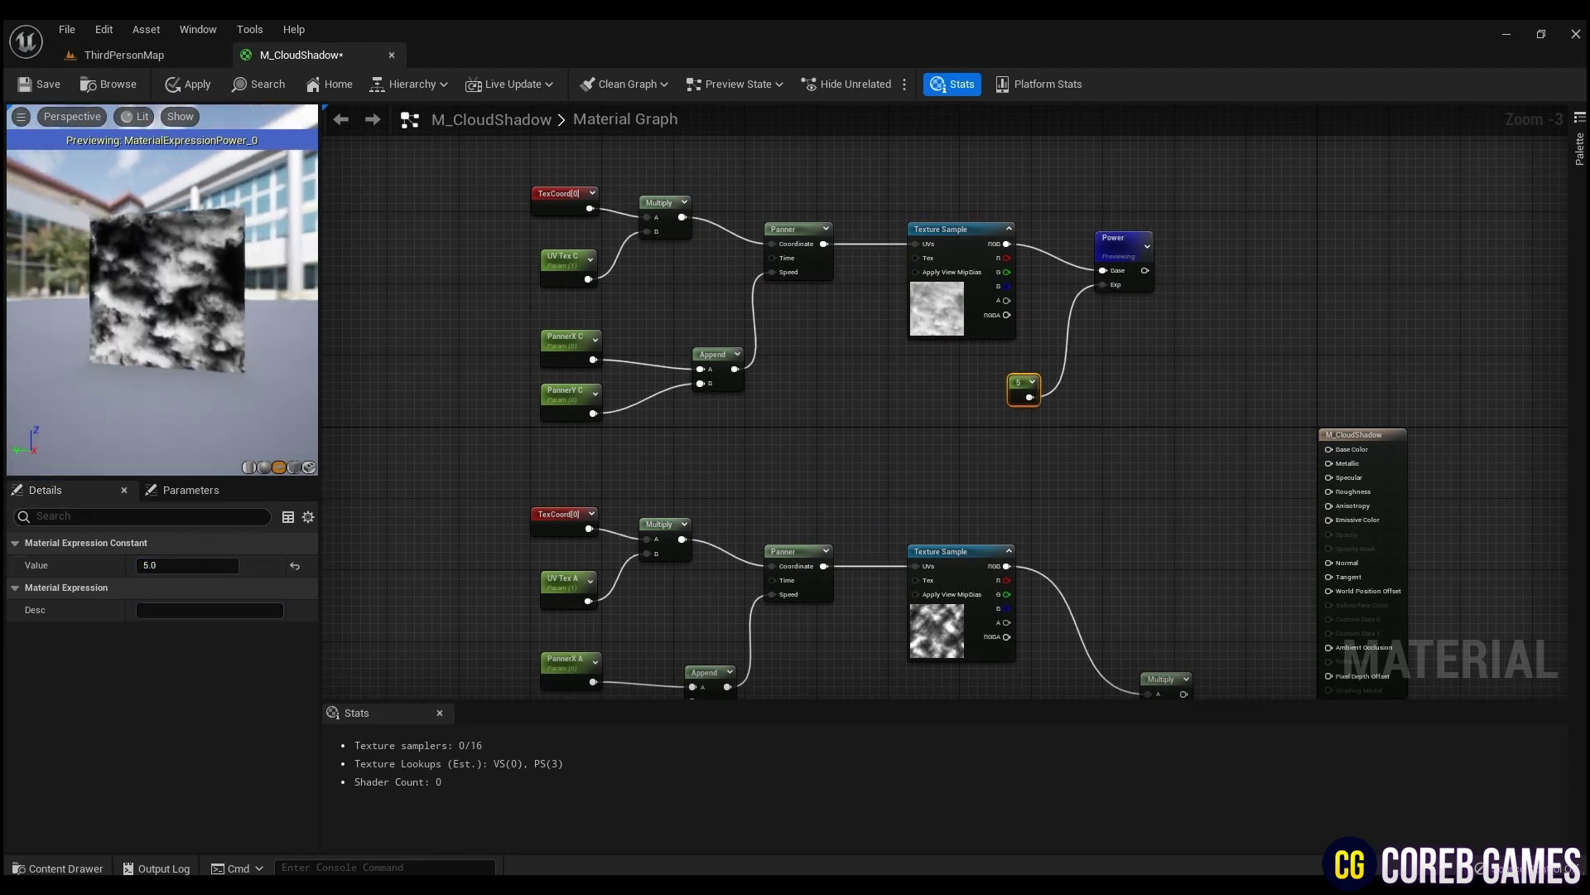
# Create an Add node, connect the Power output to its A input and stop previewing the Power node
pyautogui.moveTo(986, 470); pyautogui.dragTo(778, 469, button='right')
pyautogui.click(1057, 312)
pyautogui.press('a')
pyautogui.click(1041, 320)
pyautogui.moveTo(938, 270); pyautogui.dragTo(1050, 343)
pyautogui.rightClick(926, 271)
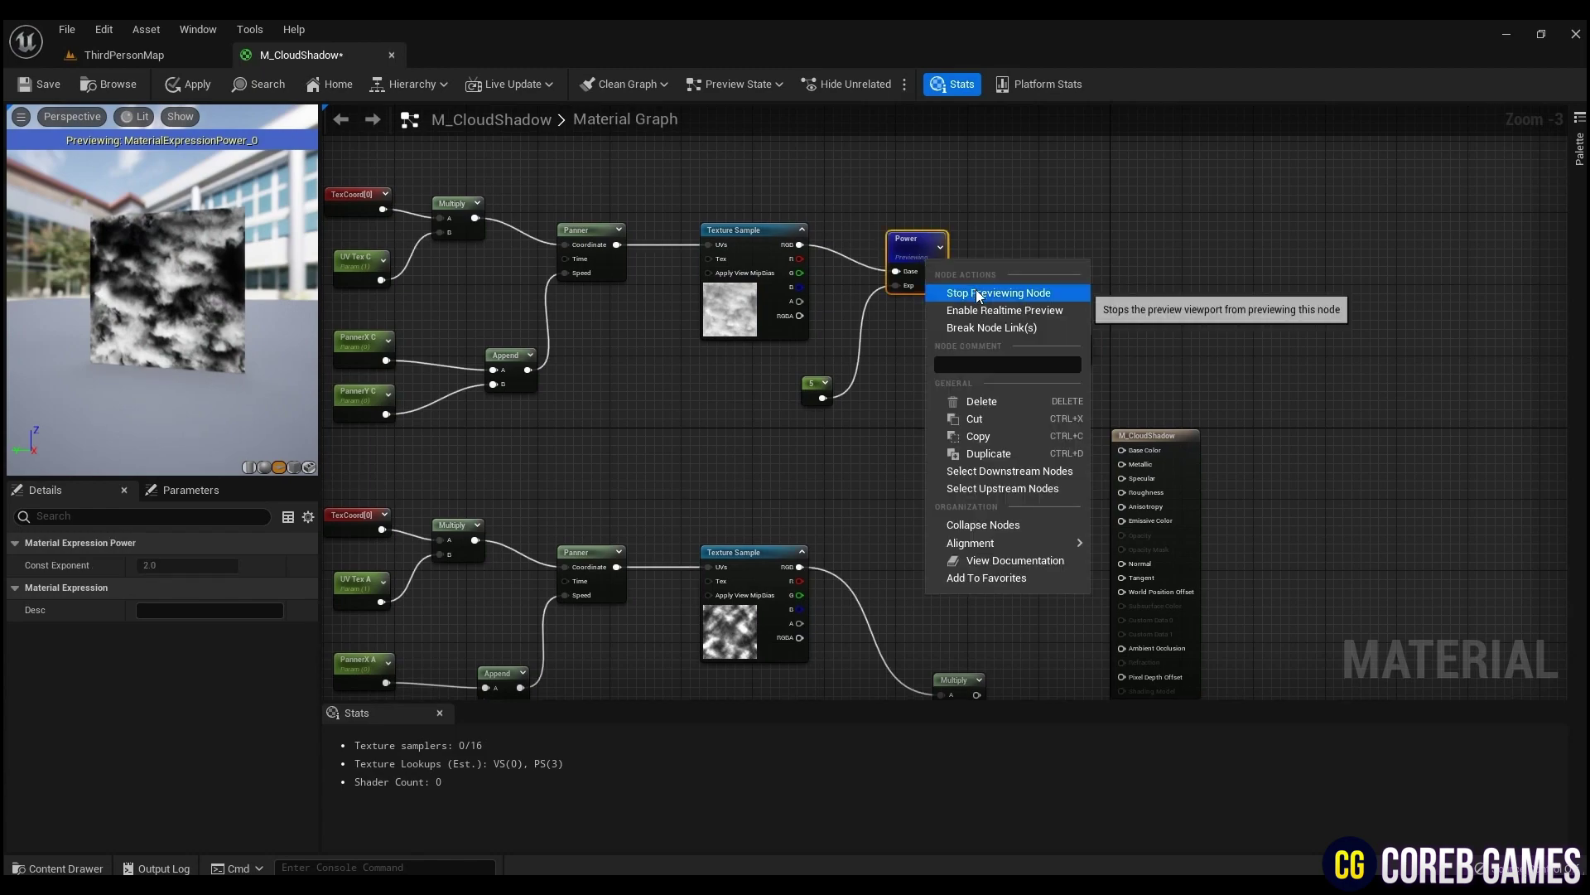
pyautogui.click(976, 293)
# Connect the output of the Multiply that combines both noise textures to Add's B input and move the M_CloudShadow result node beside it
pyautogui.moveTo(1001, 680); pyautogui.dragTo(1046, 581, button='right')
pyautogui.moveTo(1026, 585); pyautogui.dragTo(1060, 518)
pyautogui.moveTo(1057, 531); pyautogui.dragTo(1060, 534)
pyautogui.moveTo(1097, 261); pyautogui.dragTo(1097, 260)
pyautogui.moveTo(1186, 336); pyautogui.dragTo(1278, 260)
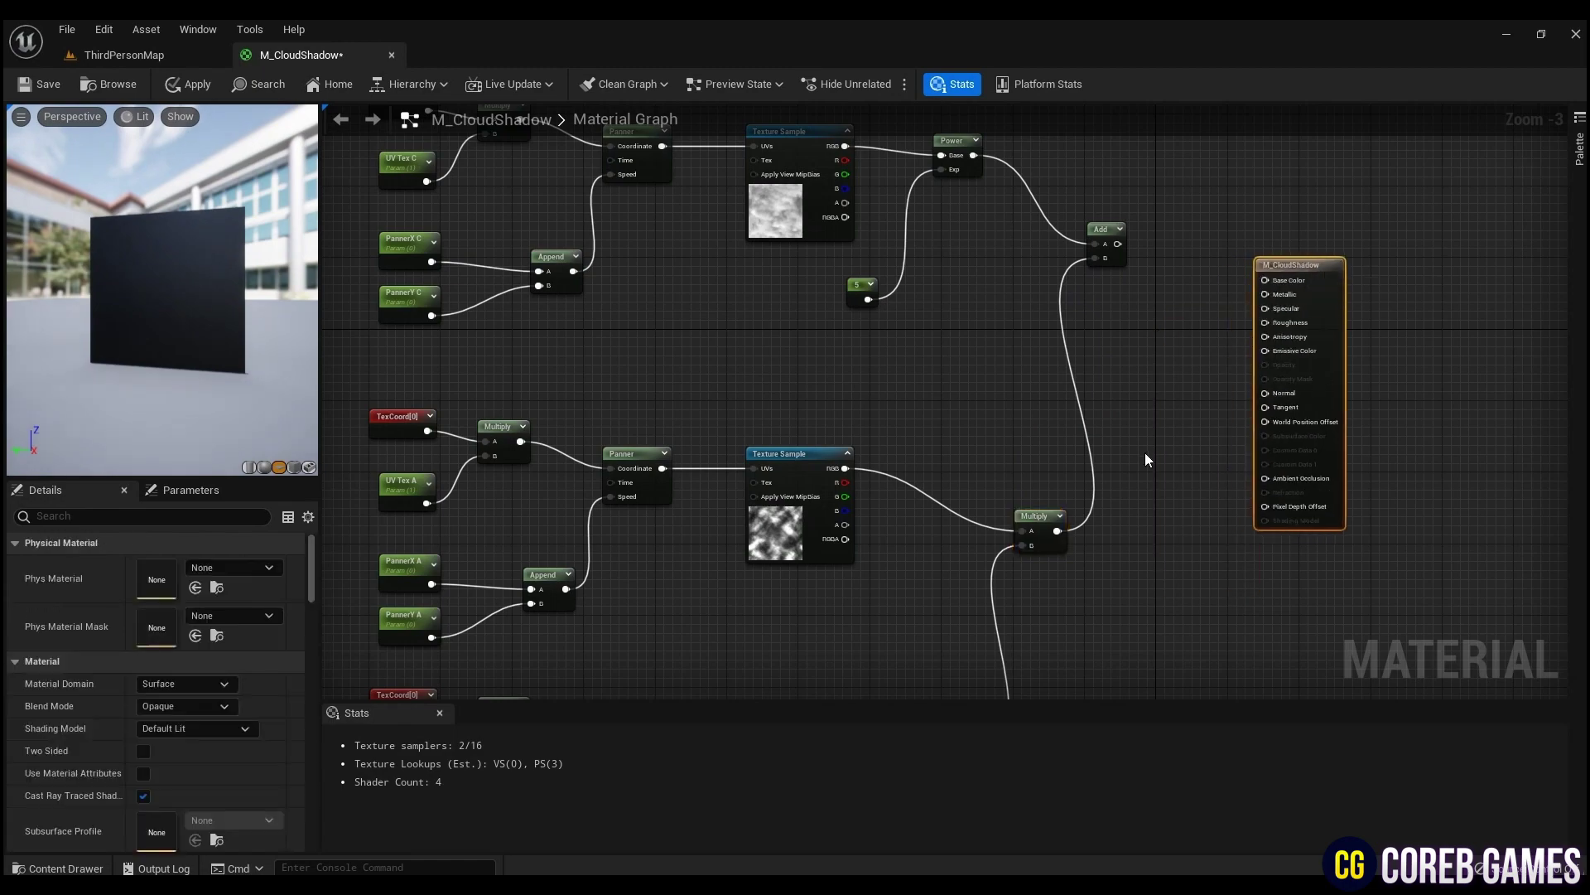
# Set the Material Domain to Light Function and connect the Add output to Emissive Color
pyautogui.moveTo(1204, 538); pyautogui.dragTo(1164, 533, button='right')
pyautogui.scroll(-1, 1346, 529)
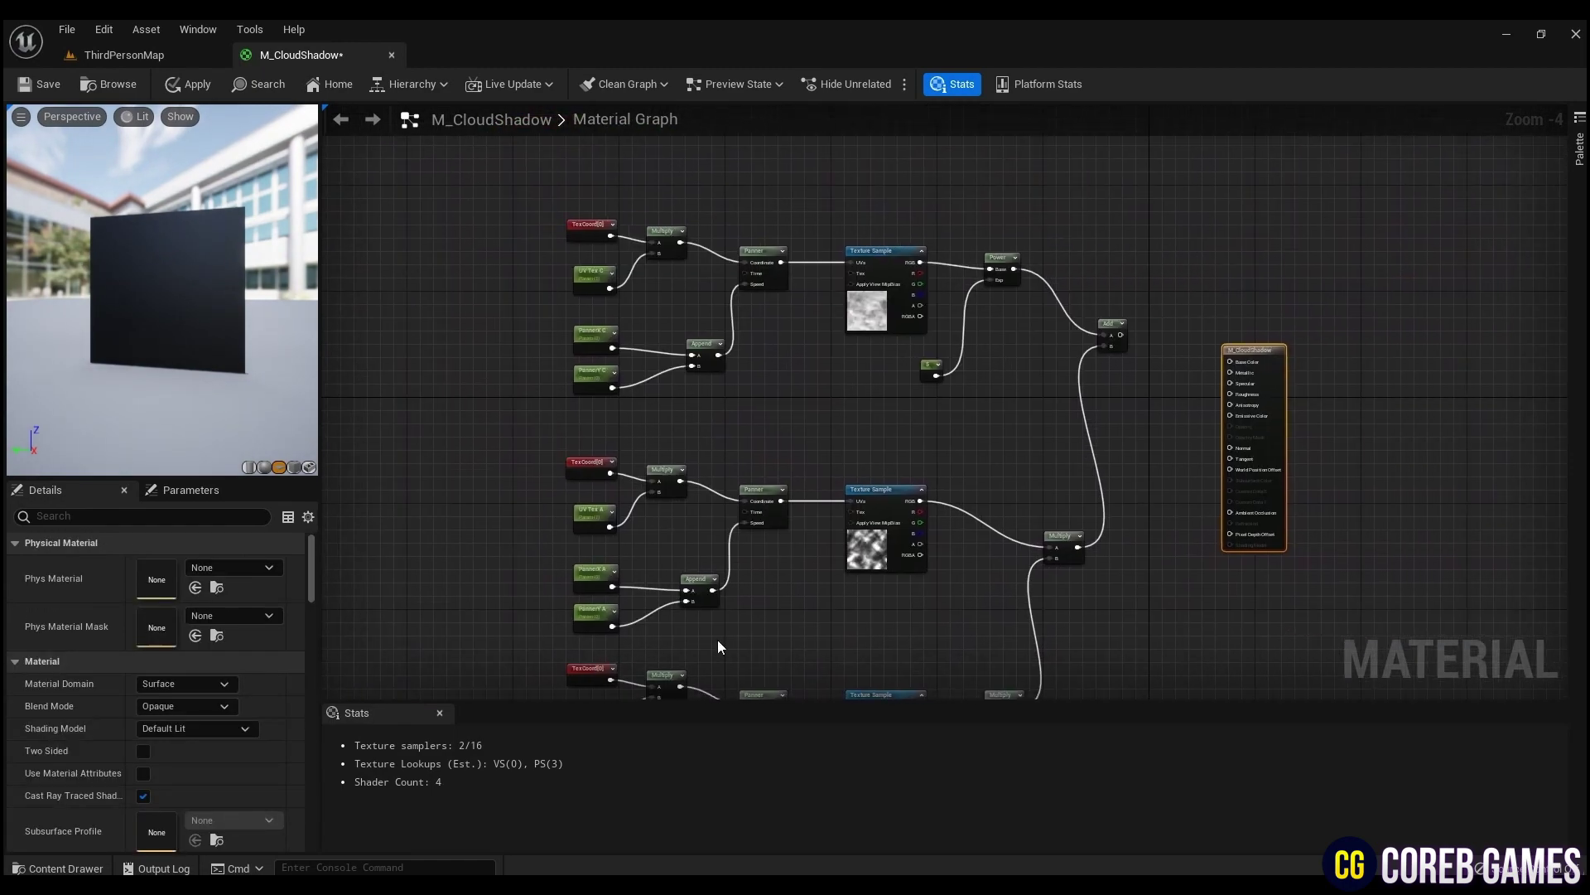
pyautogui.click(200, 688)
pyautogui.click(201, 723)
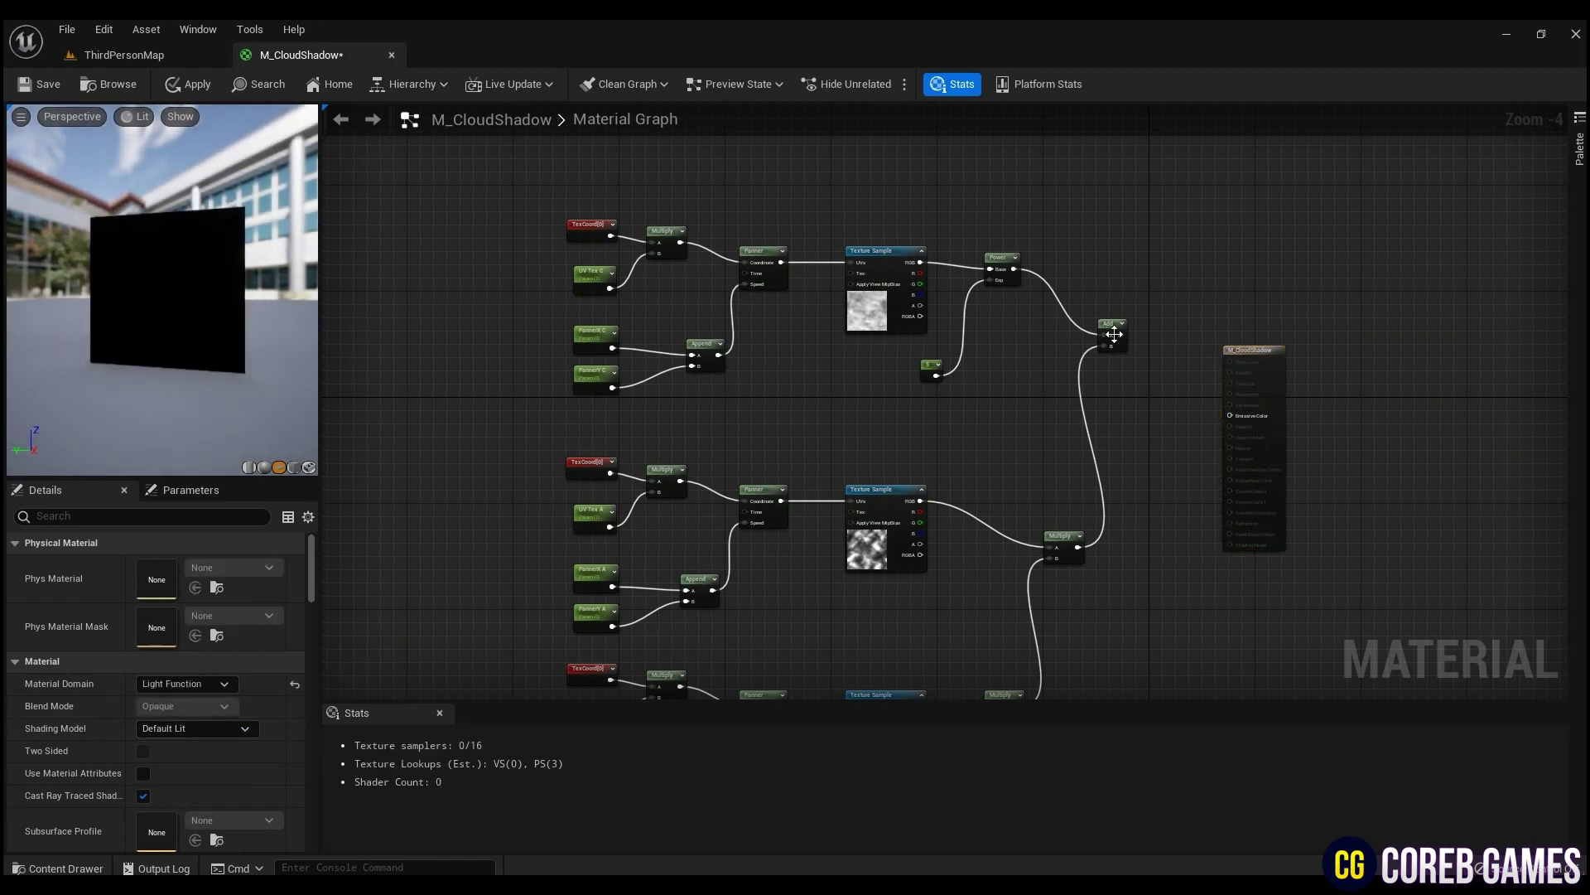
pyautogui.moveTo(1120, 334); pyautogui.dragTo(1230, 415)
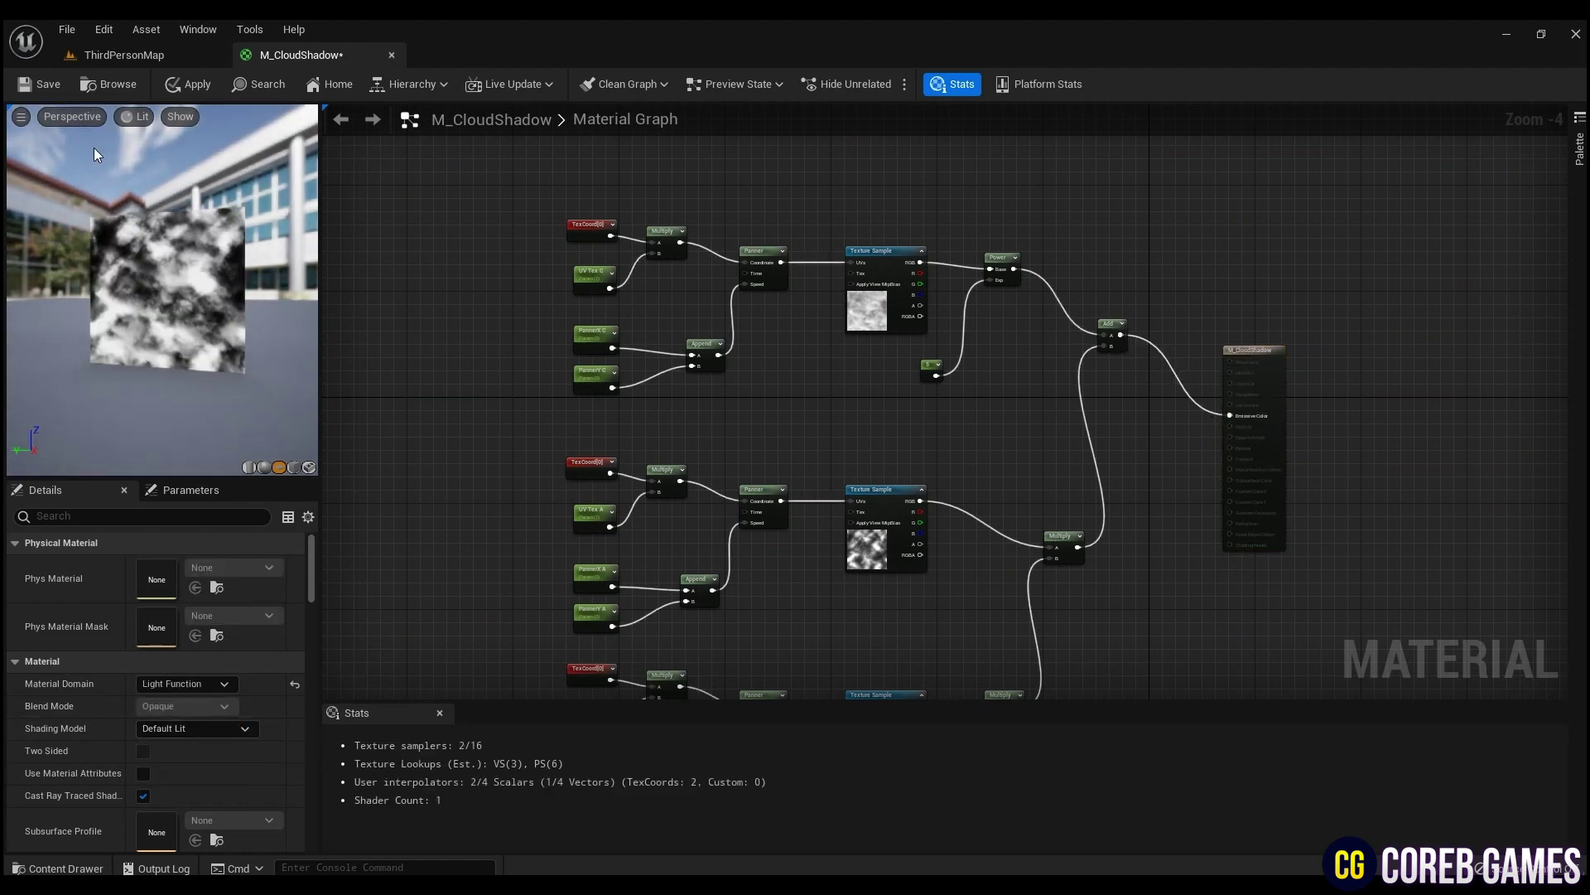
# Save and close the M_CloudShadow material, then create a material instance from it
pyautogui.click(38, 84)
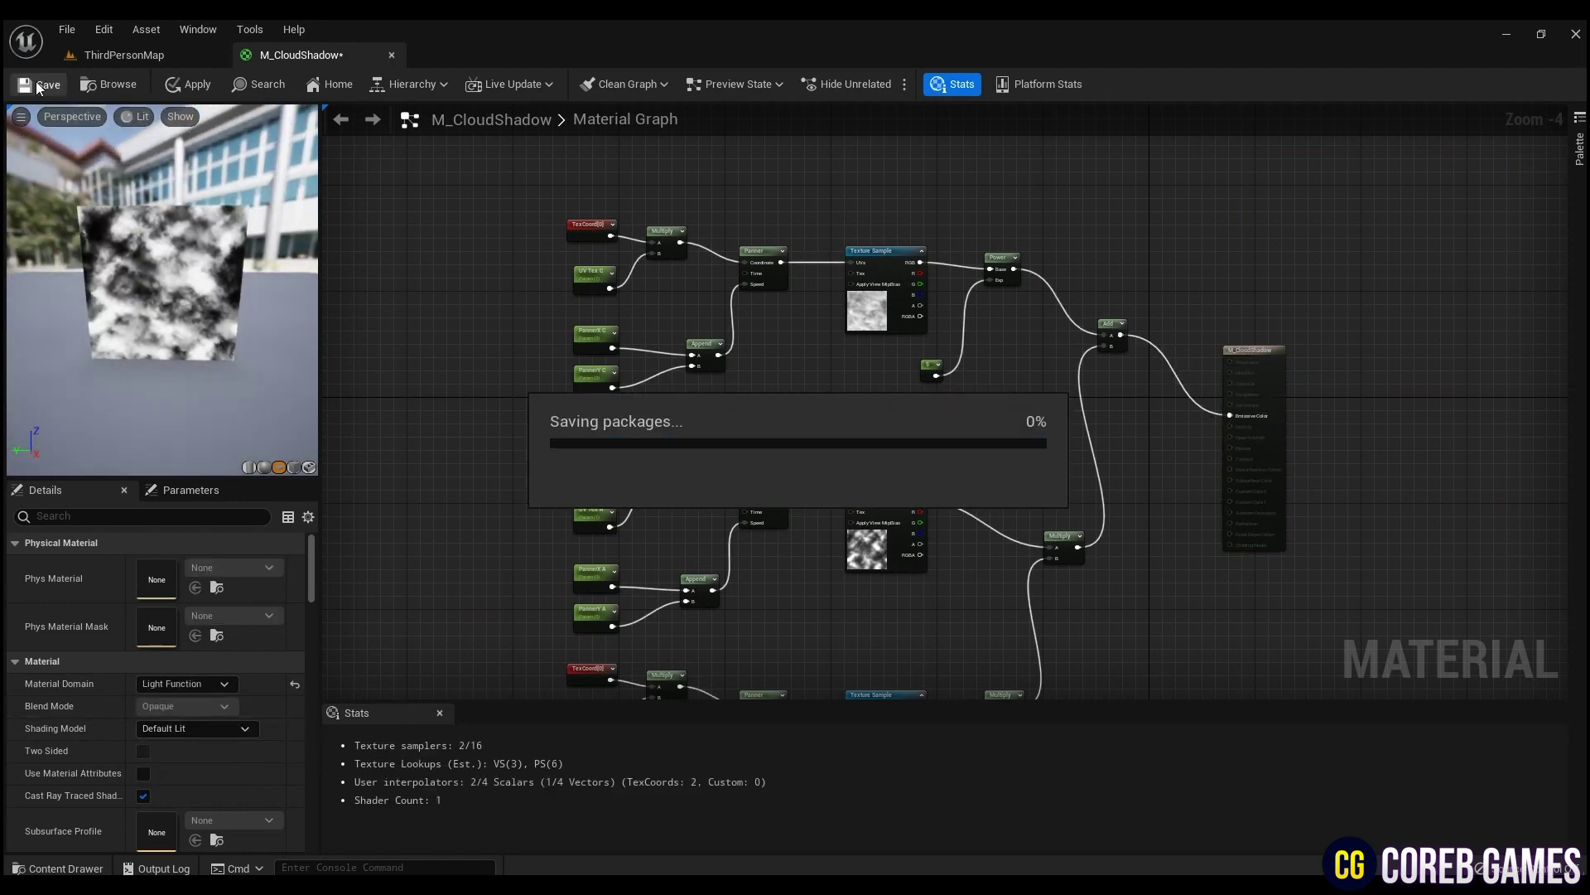
pyautogui.click(392, 55)
pyautogui.rightClick(409, 706)
pyautogui.rightClick(260, 744)
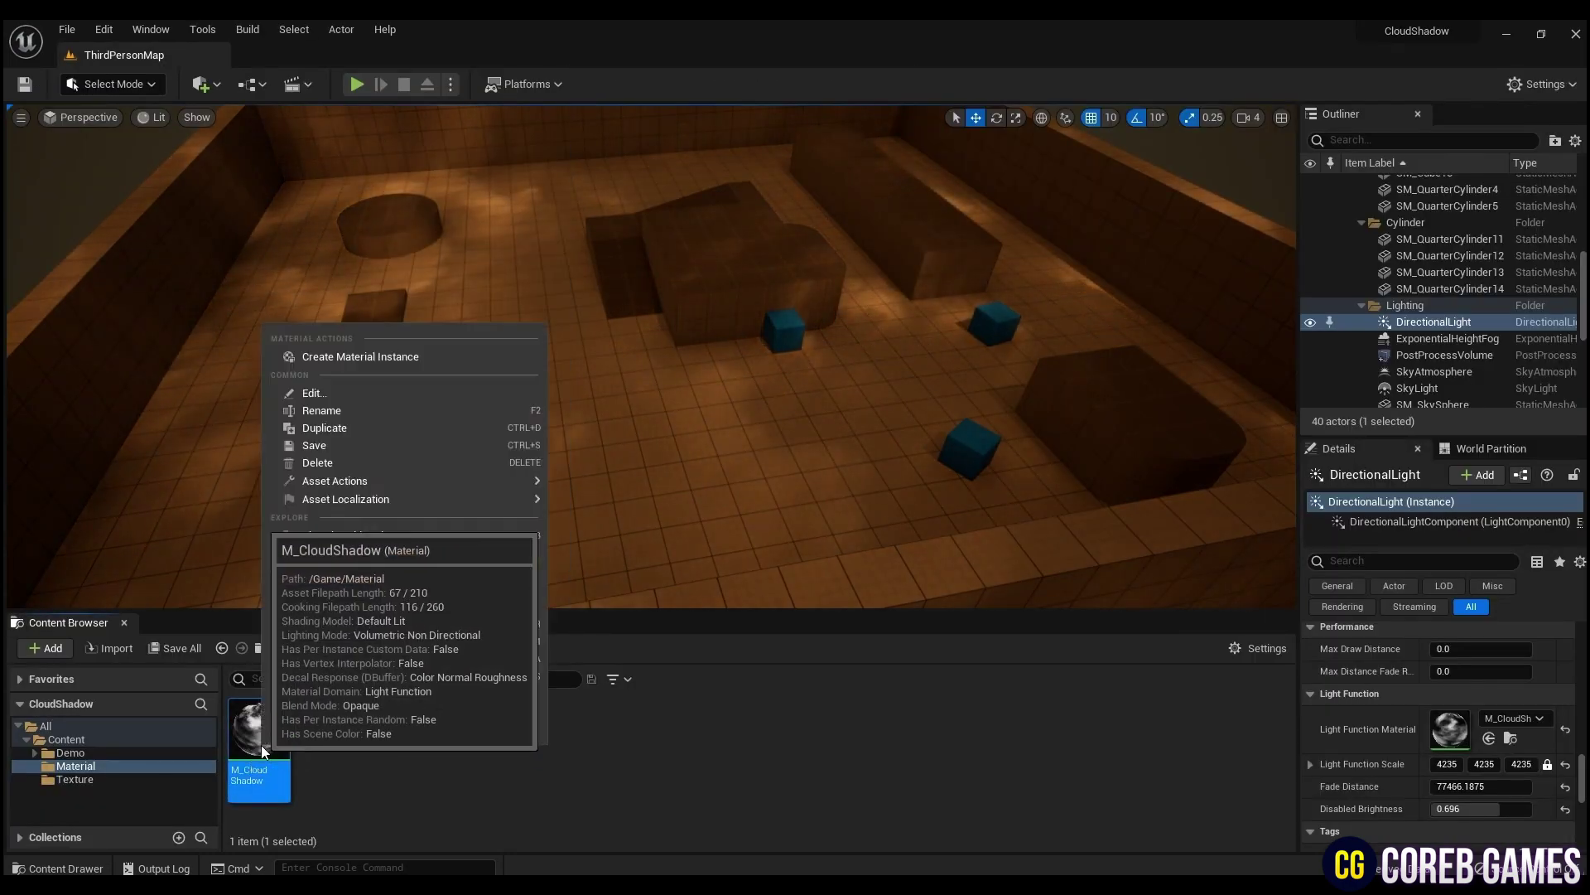
pyautogui.click(355, 361)
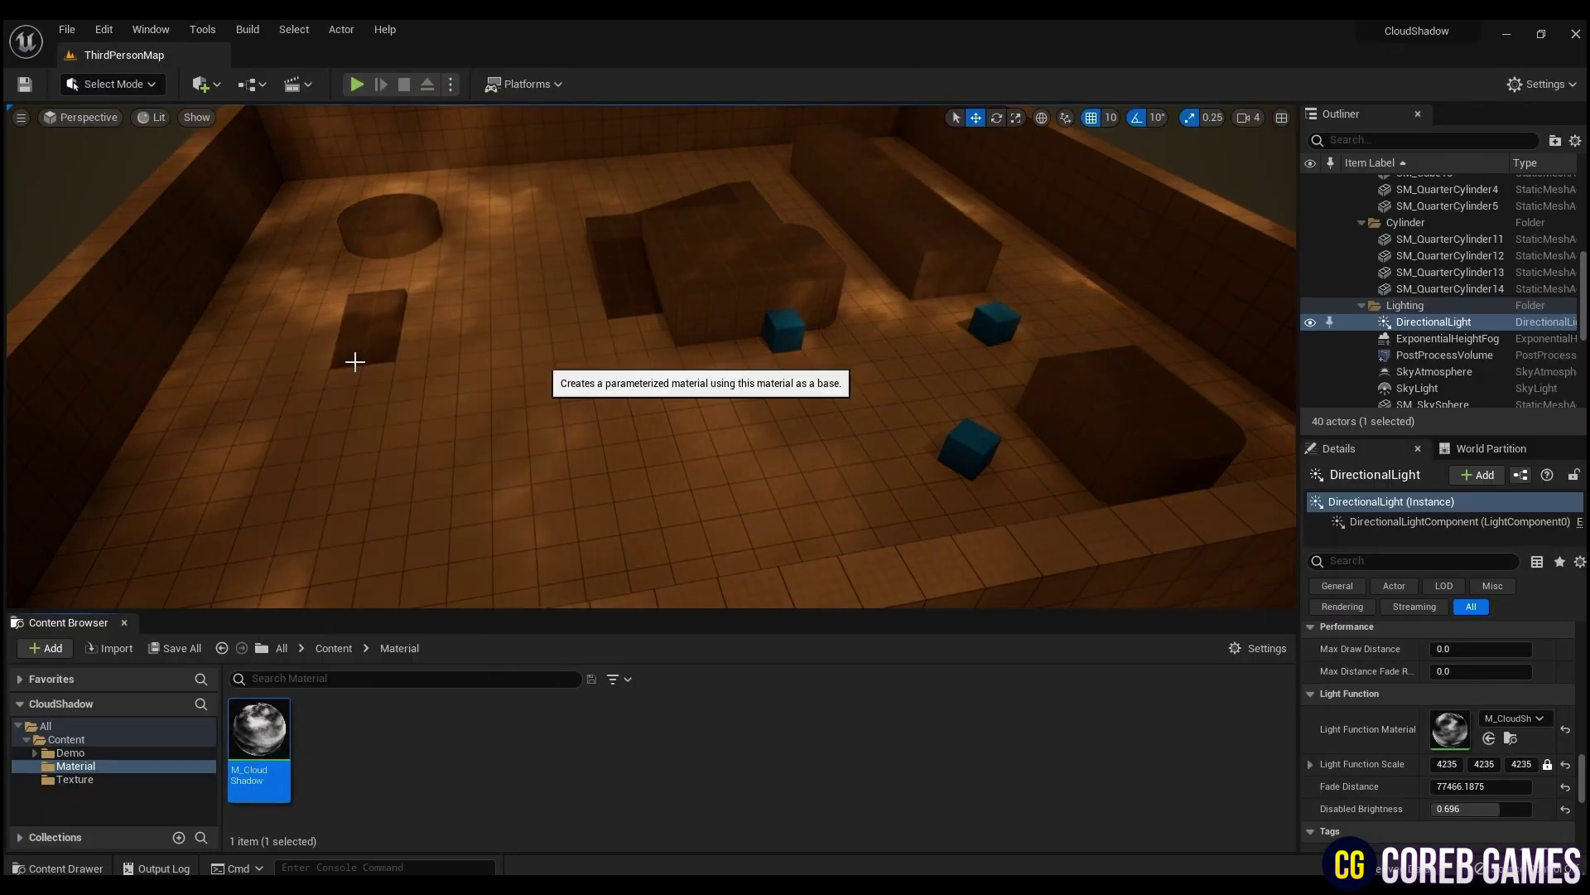
# Assign M_CloudShadow_Inst as the DirectionalLight's Light Function Material
pyautogui.click(1410, 319)
pyautogui.scroll(-2, 1417, 373)
pyautogui.scroll(-1, 1394, 745)
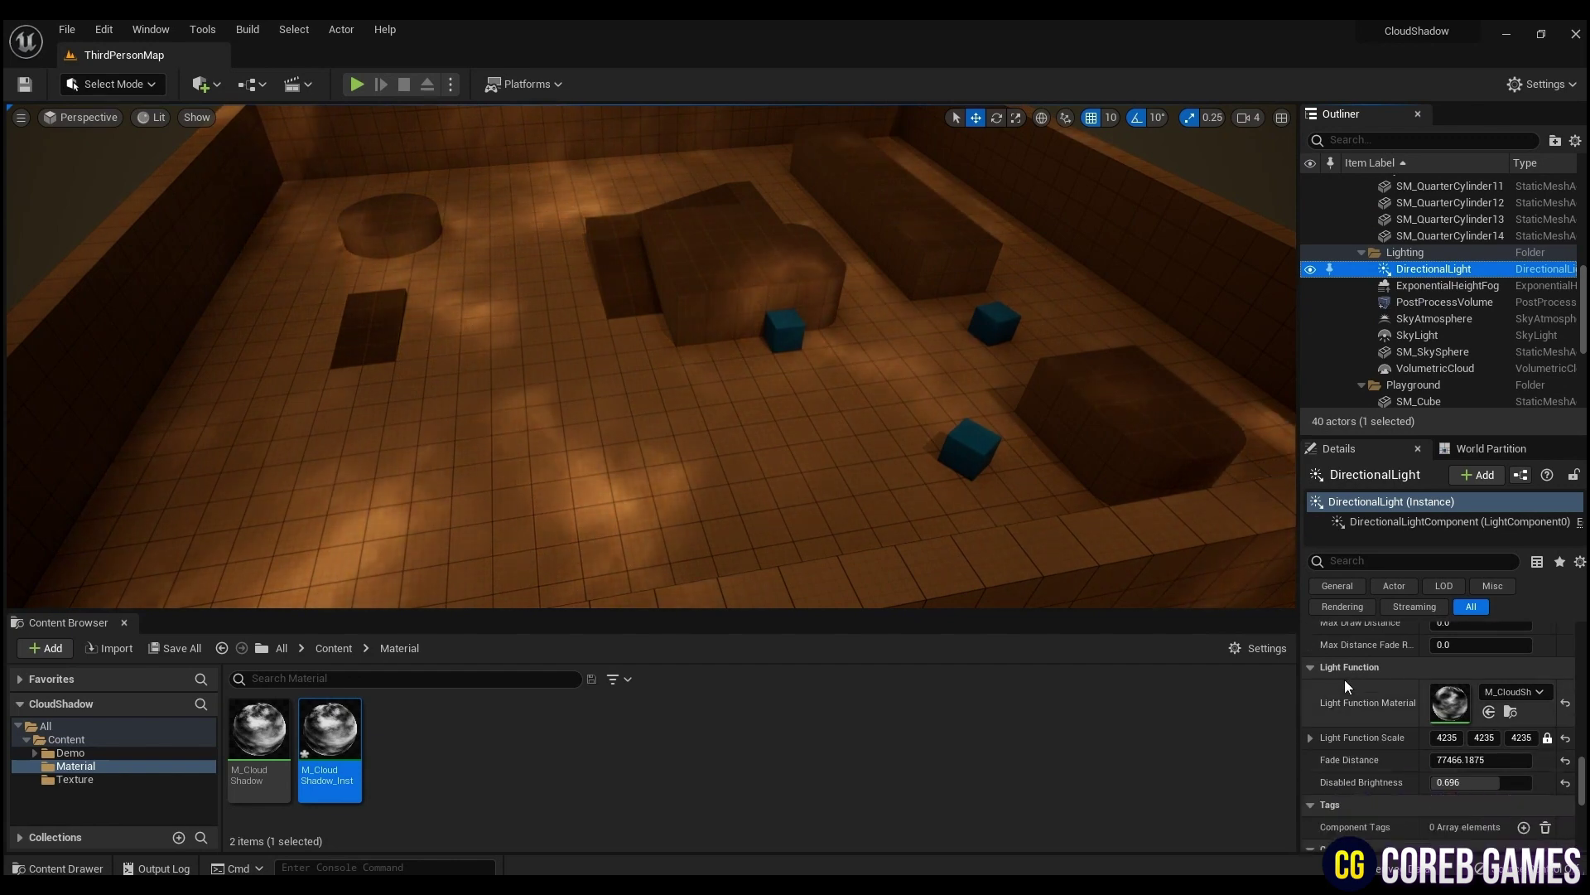
pyautogui.moveTo(330, 732); pyautogui.dragTo(1452, 708)
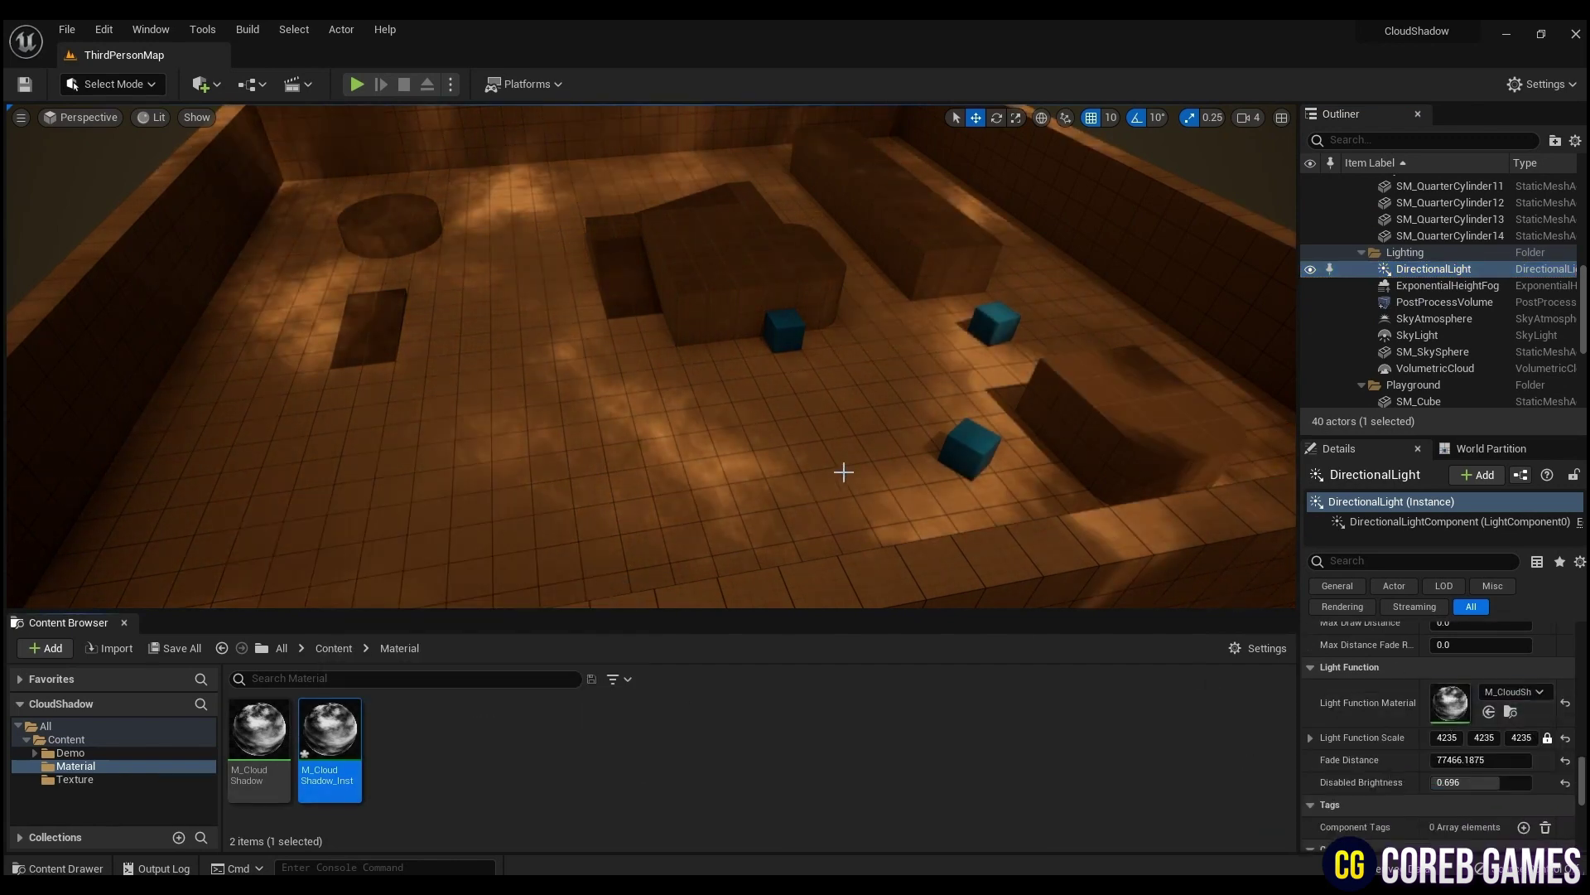
# Open M_CloudShadow_Inst in a separate window beside the level view and enable all of its Global Scalar parameters
pyautogui.moveTo(841, 473); pyautogui.dragTo(850, 437, button='right')
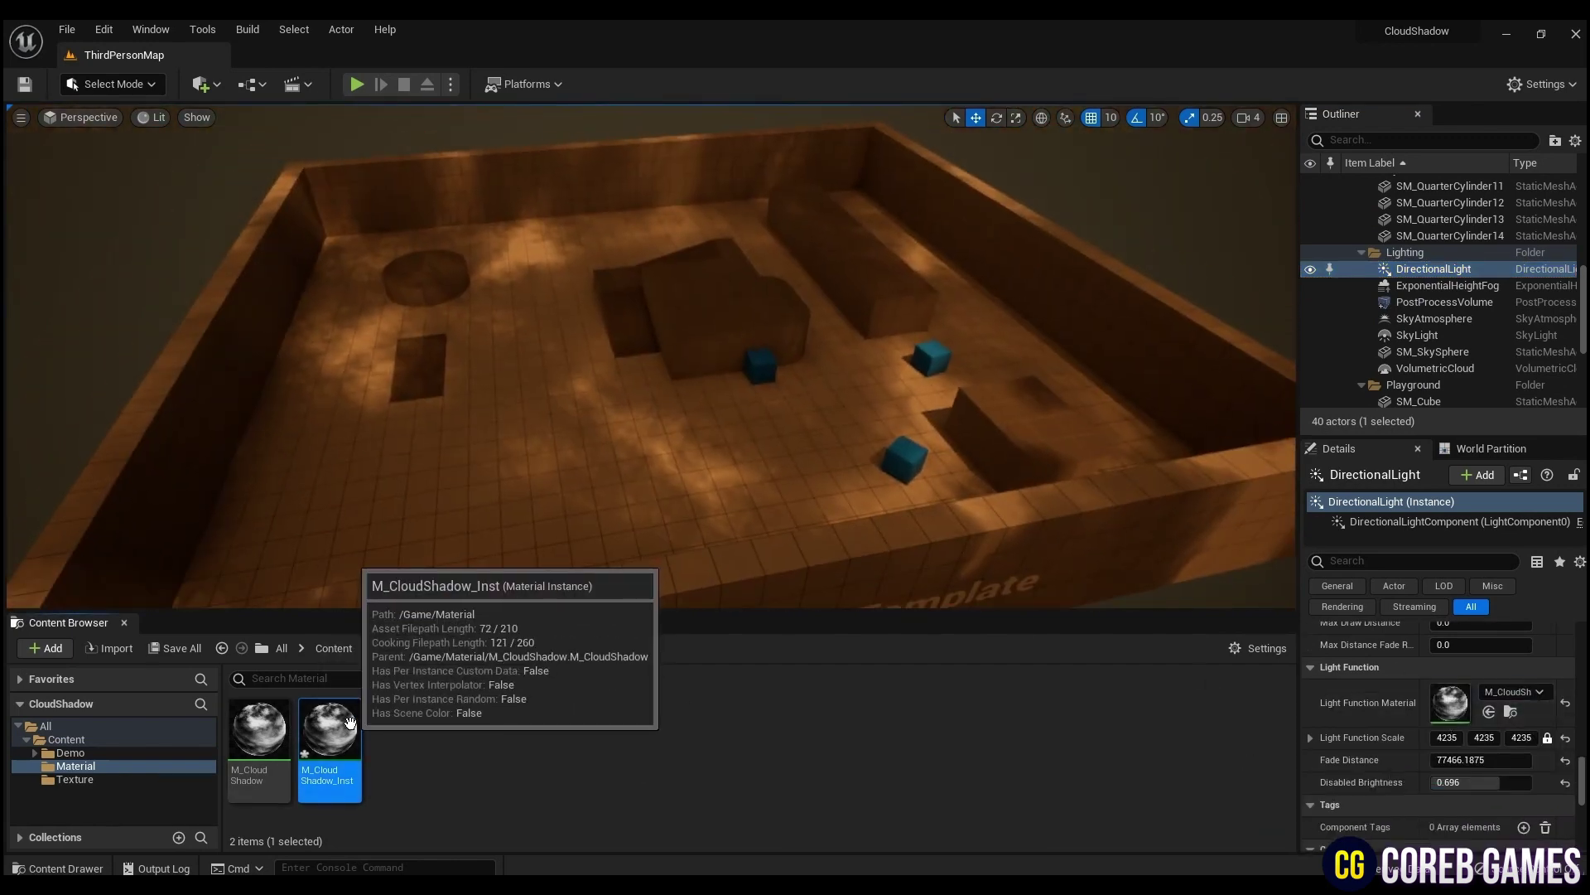
pyautogui.doubleClick(328, 726)
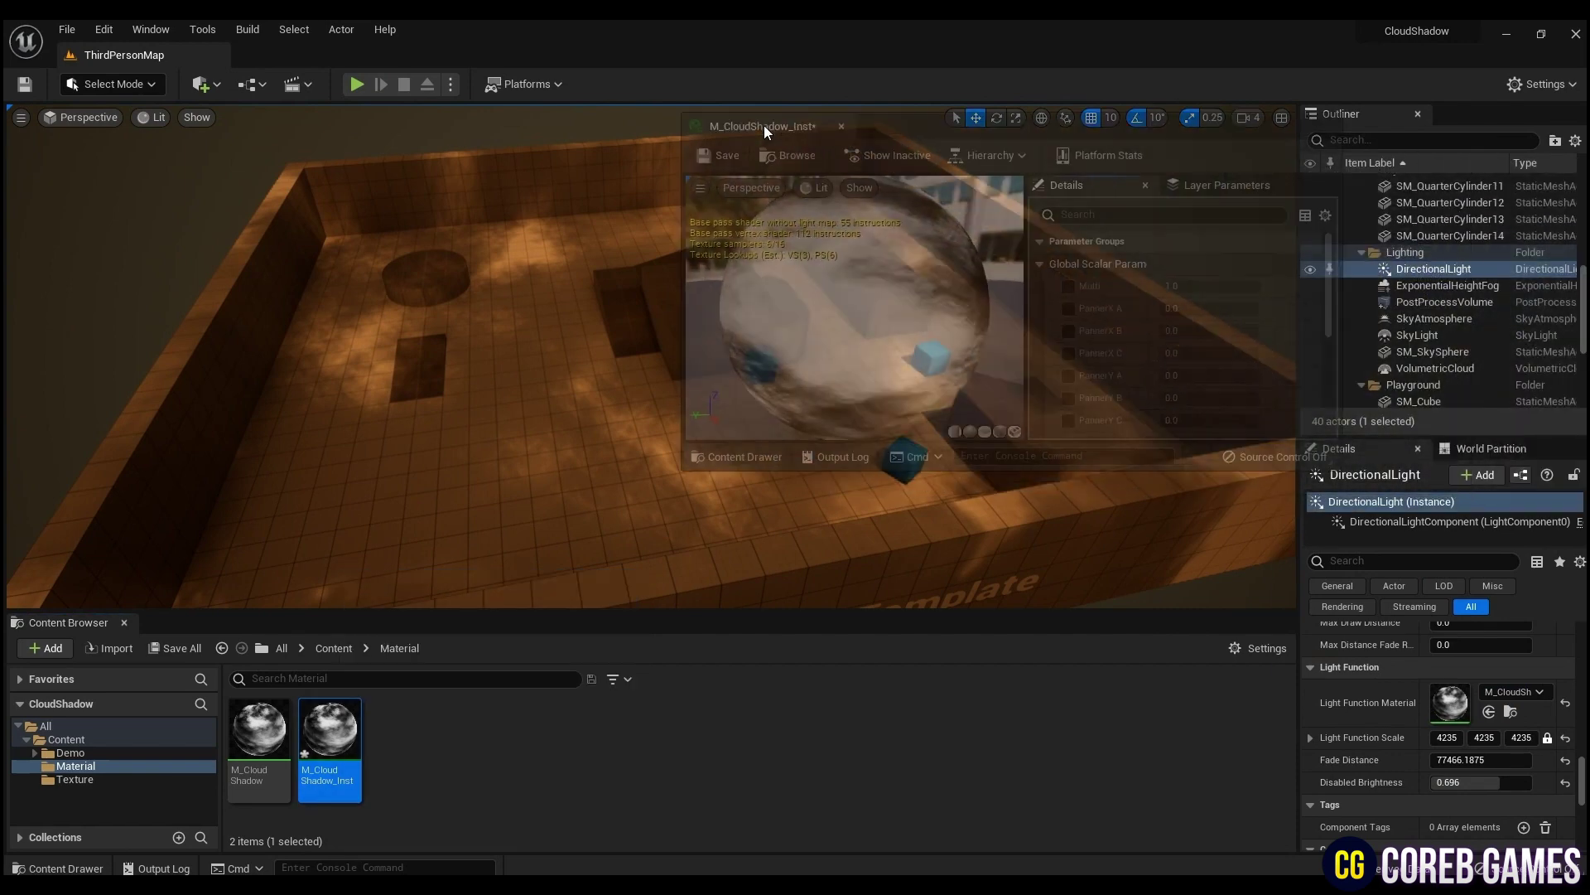
pyautogui.moveTo(1245, 434); pyautogui.dragTo(1246, 773)
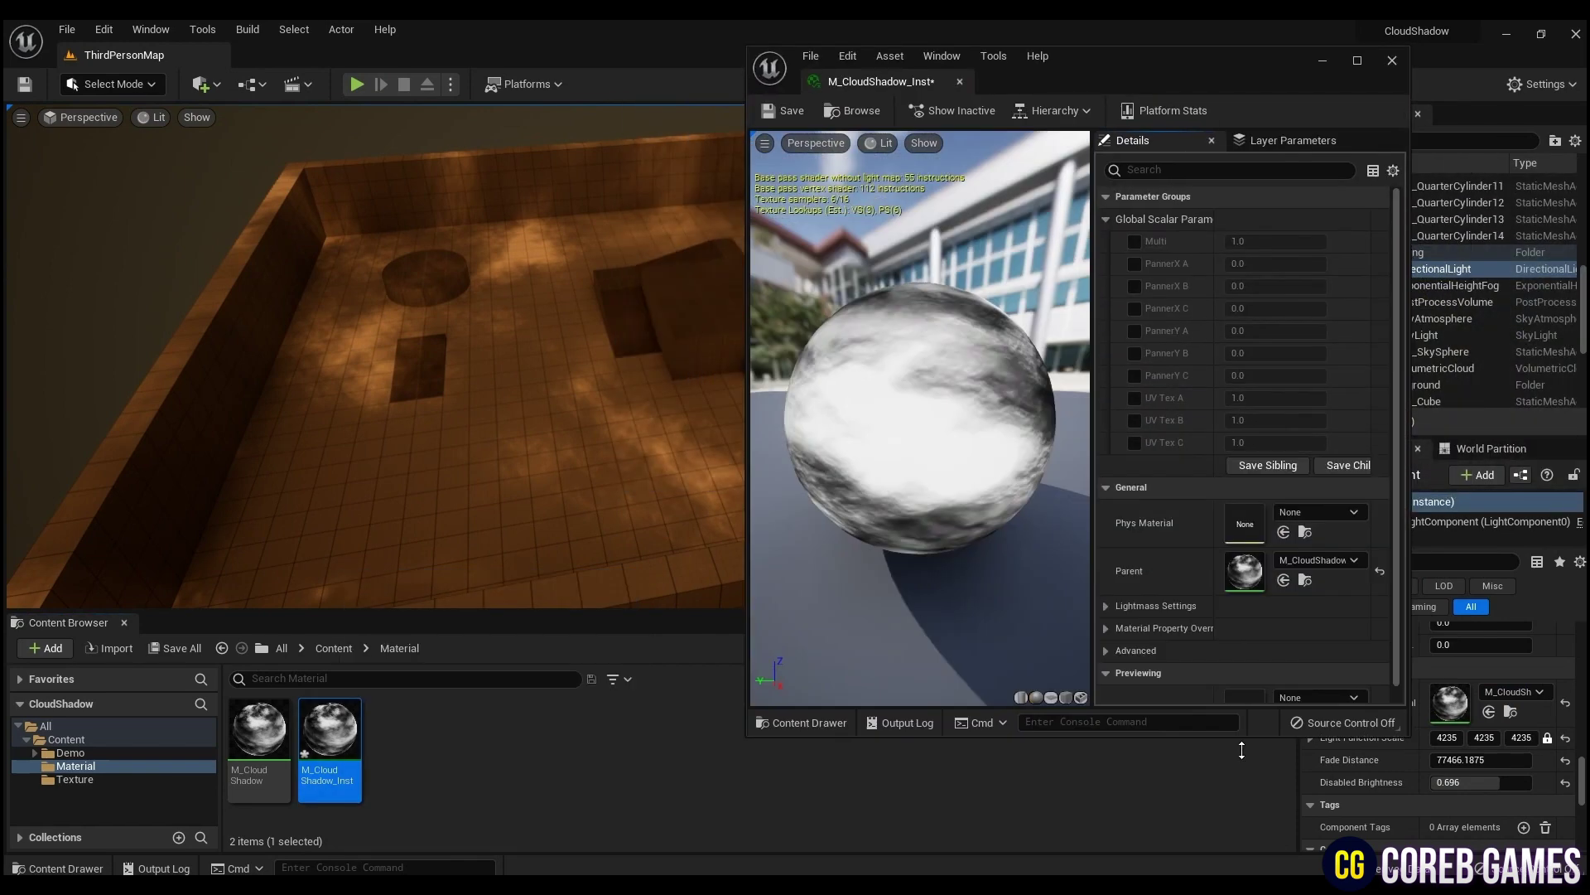
pyautogui.click(1134, 241)
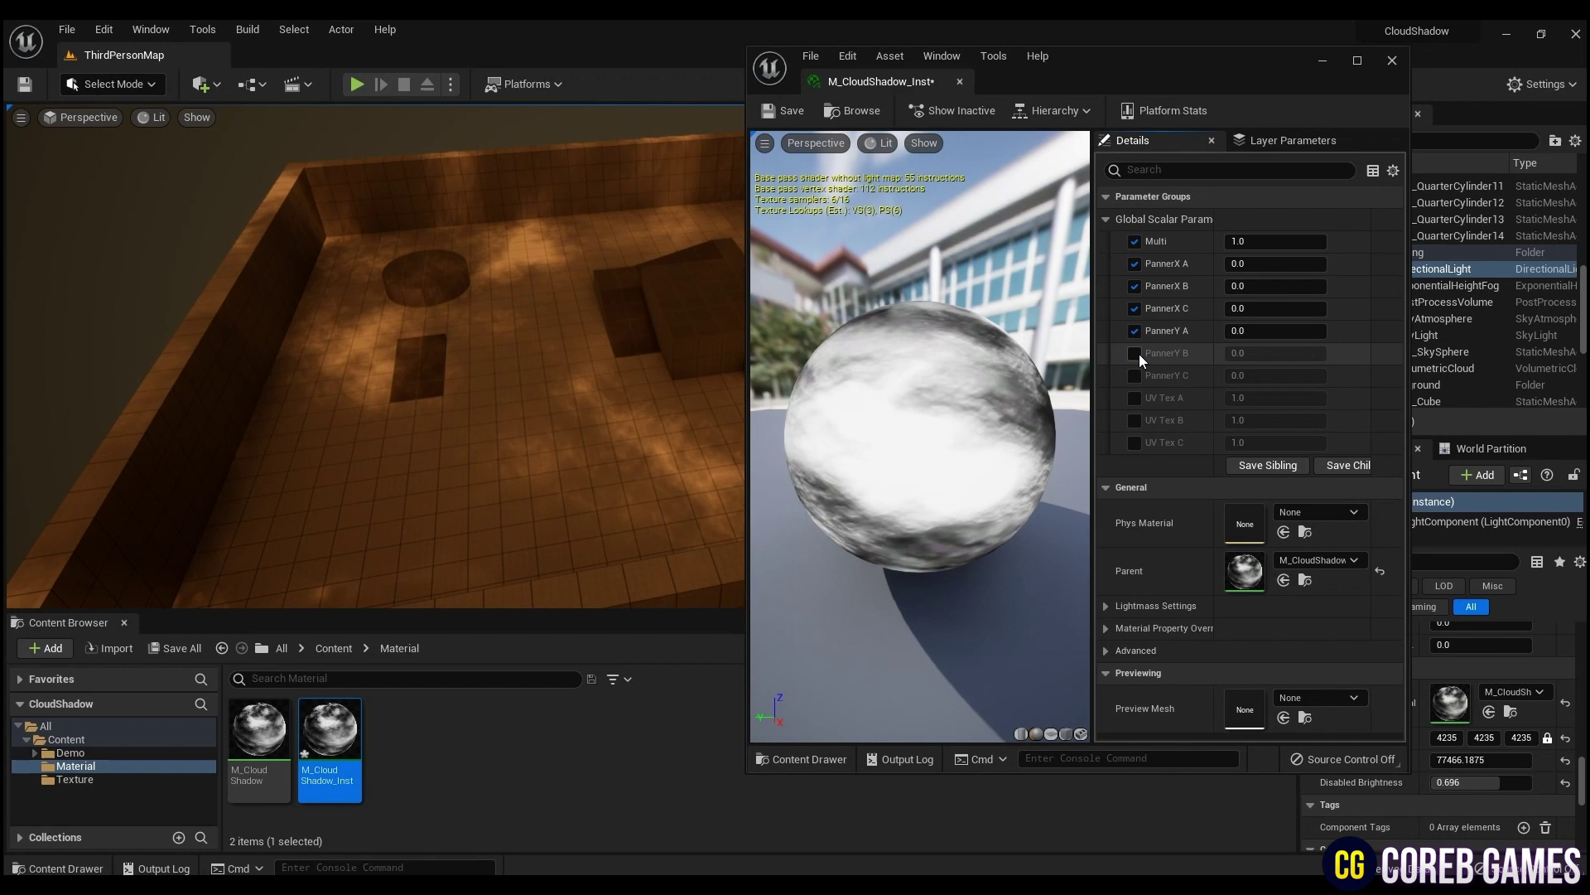
pyautogui.click(1134, 397)
pyautogui.click(1134, 420)
pyautogui.click(1133, 443)
pyautogui.moveTo(1164, 69); pyautogui.dragTo(1289, 53)
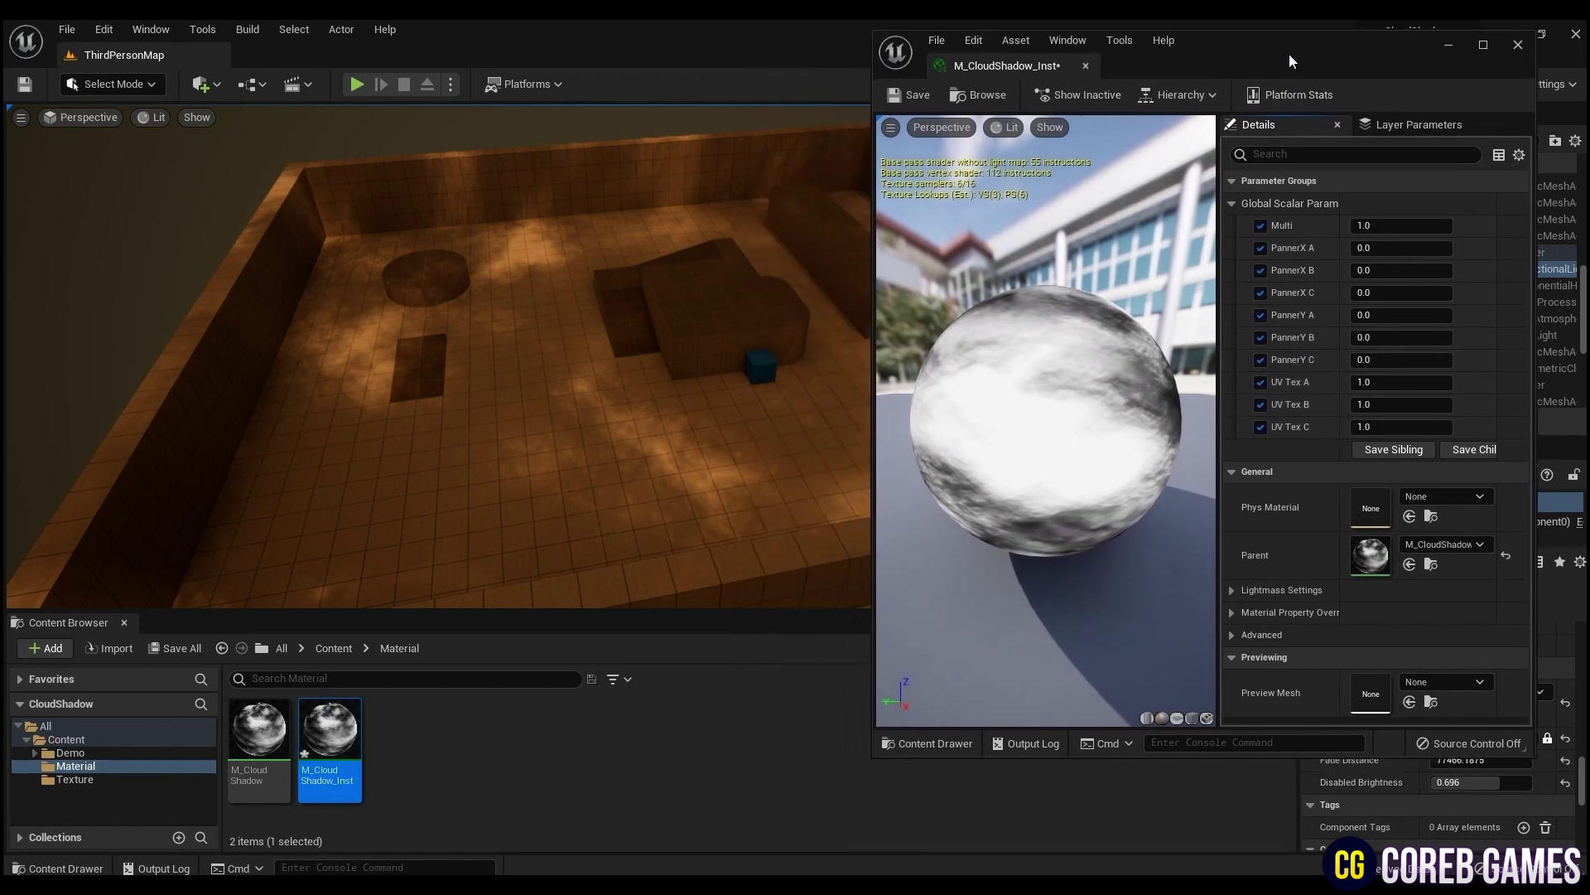
# Set Multi to 0.9, PannerX A and PannerX B to 0.05, and PannerX C to -0.03
pyautogui.moveTo(437, 356); pyautogui.dragTo(470, 357, button='right')
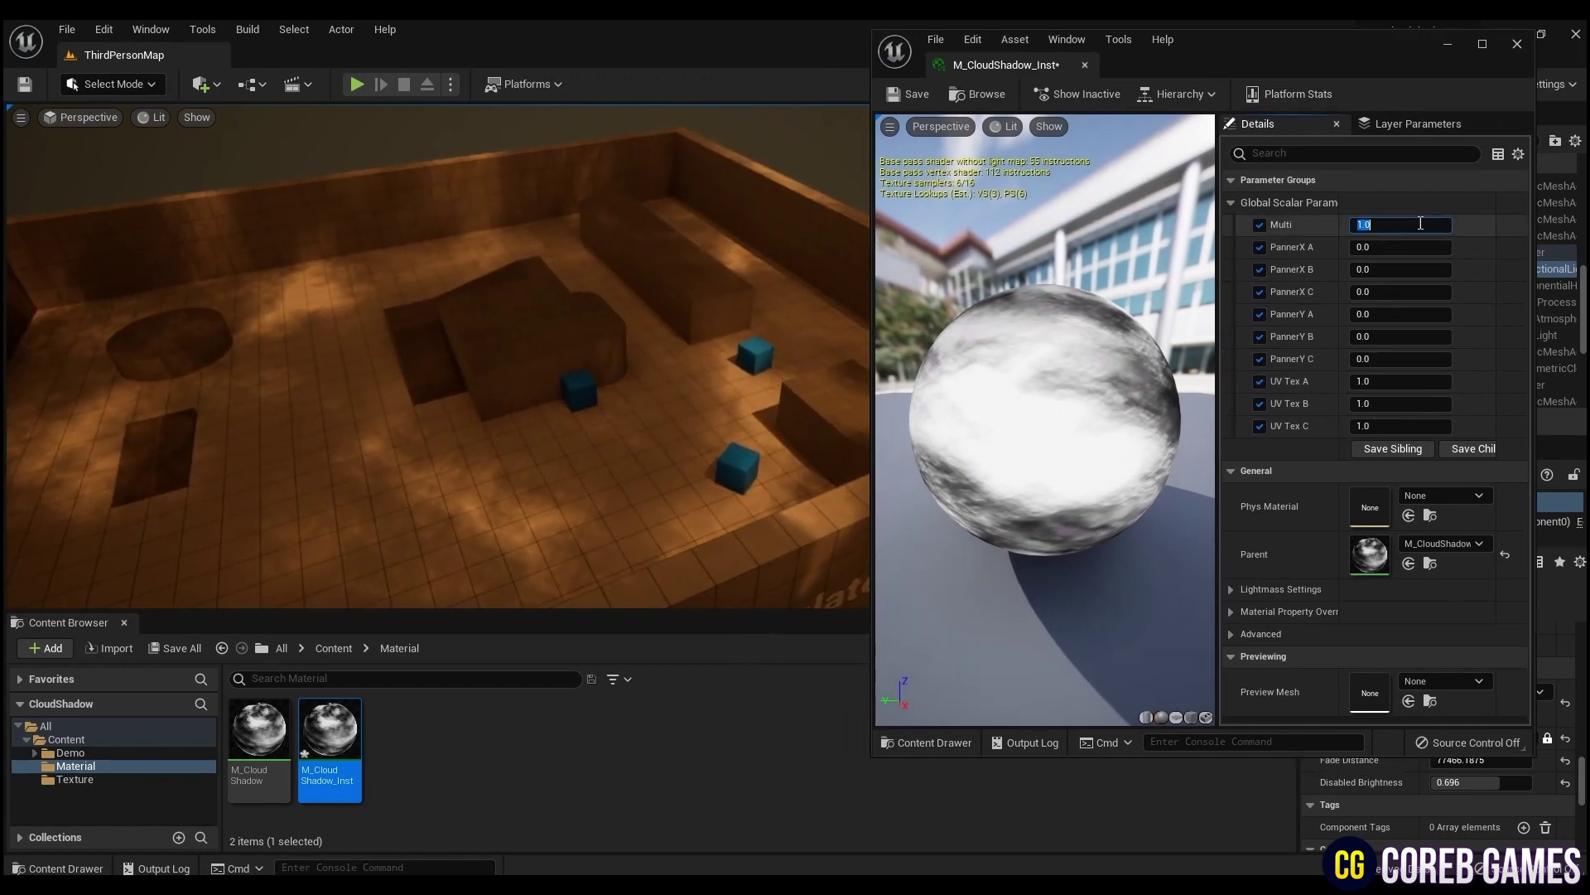
pyautogui.write('0.05')
pyautogui.press('Tab')
pyautogui.press('Tab')
pyautogui.write('0.05')
pyautogui.press('Tab')
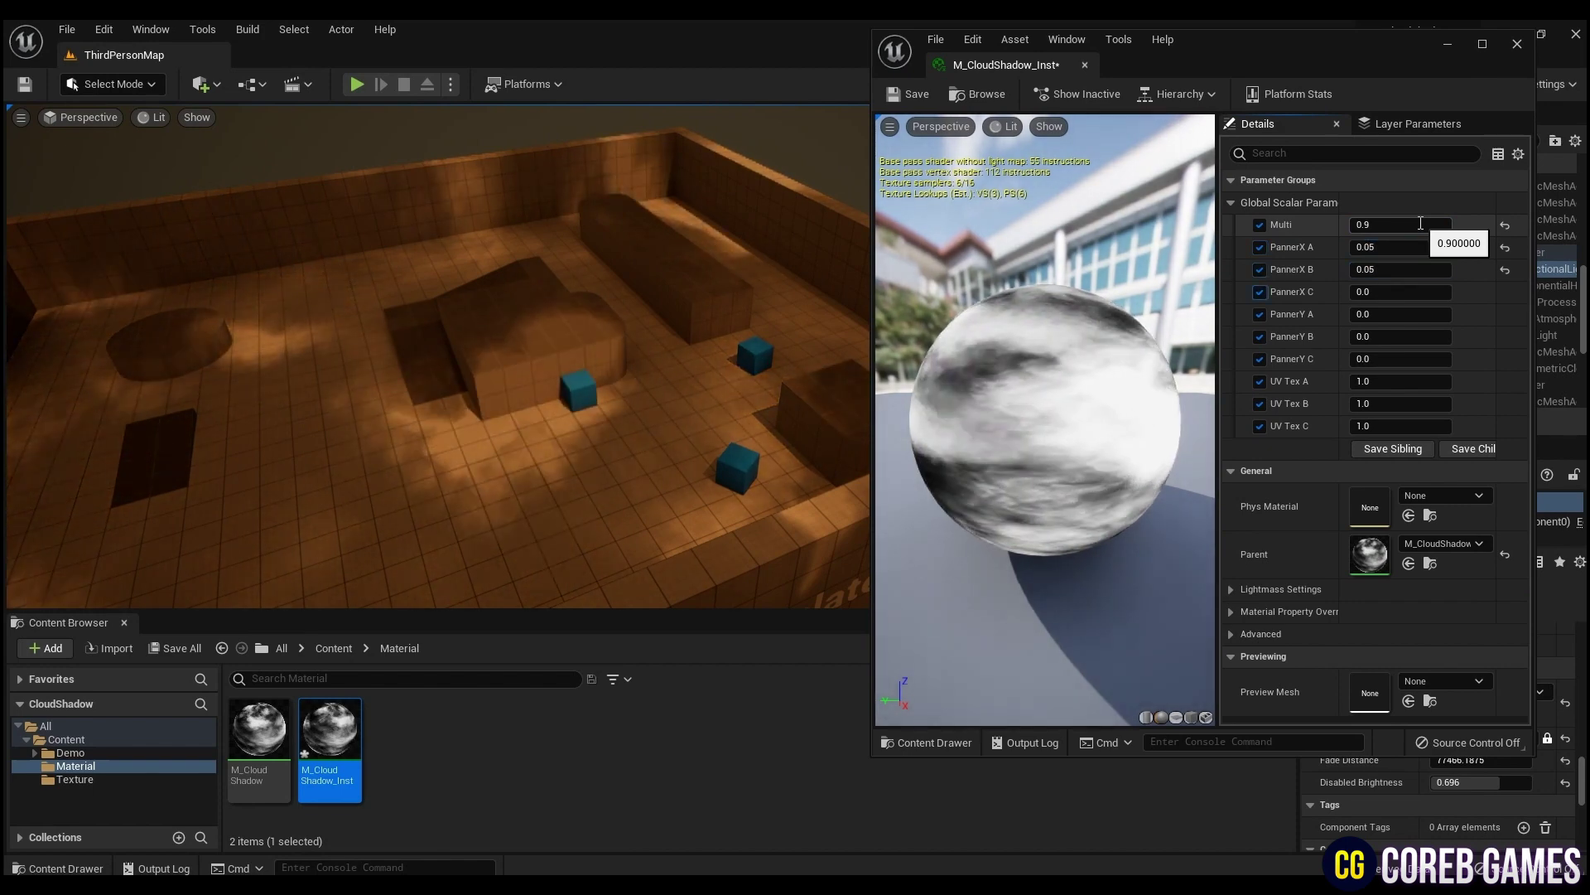
pyautogui.press('Tab')
pyautogui.write('-0.03')
pyautogui.press('Tab')
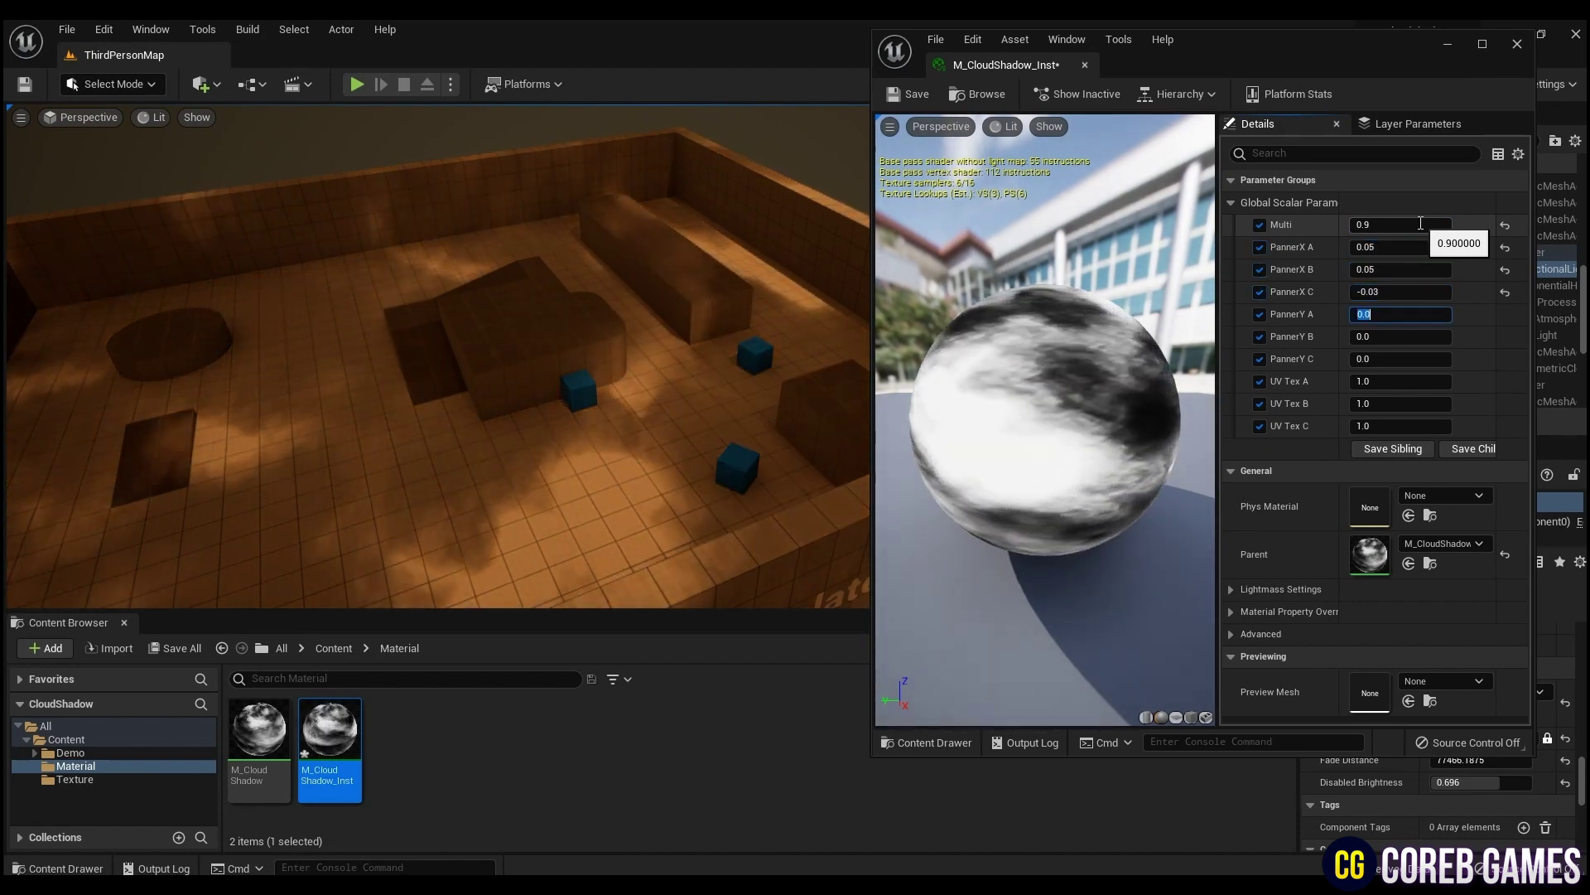
# Set PannerY A and PannerY B to 0.05 and PannerY C to -0.03
pyautogui.write('0.05')
pyautogui.press('Tab')
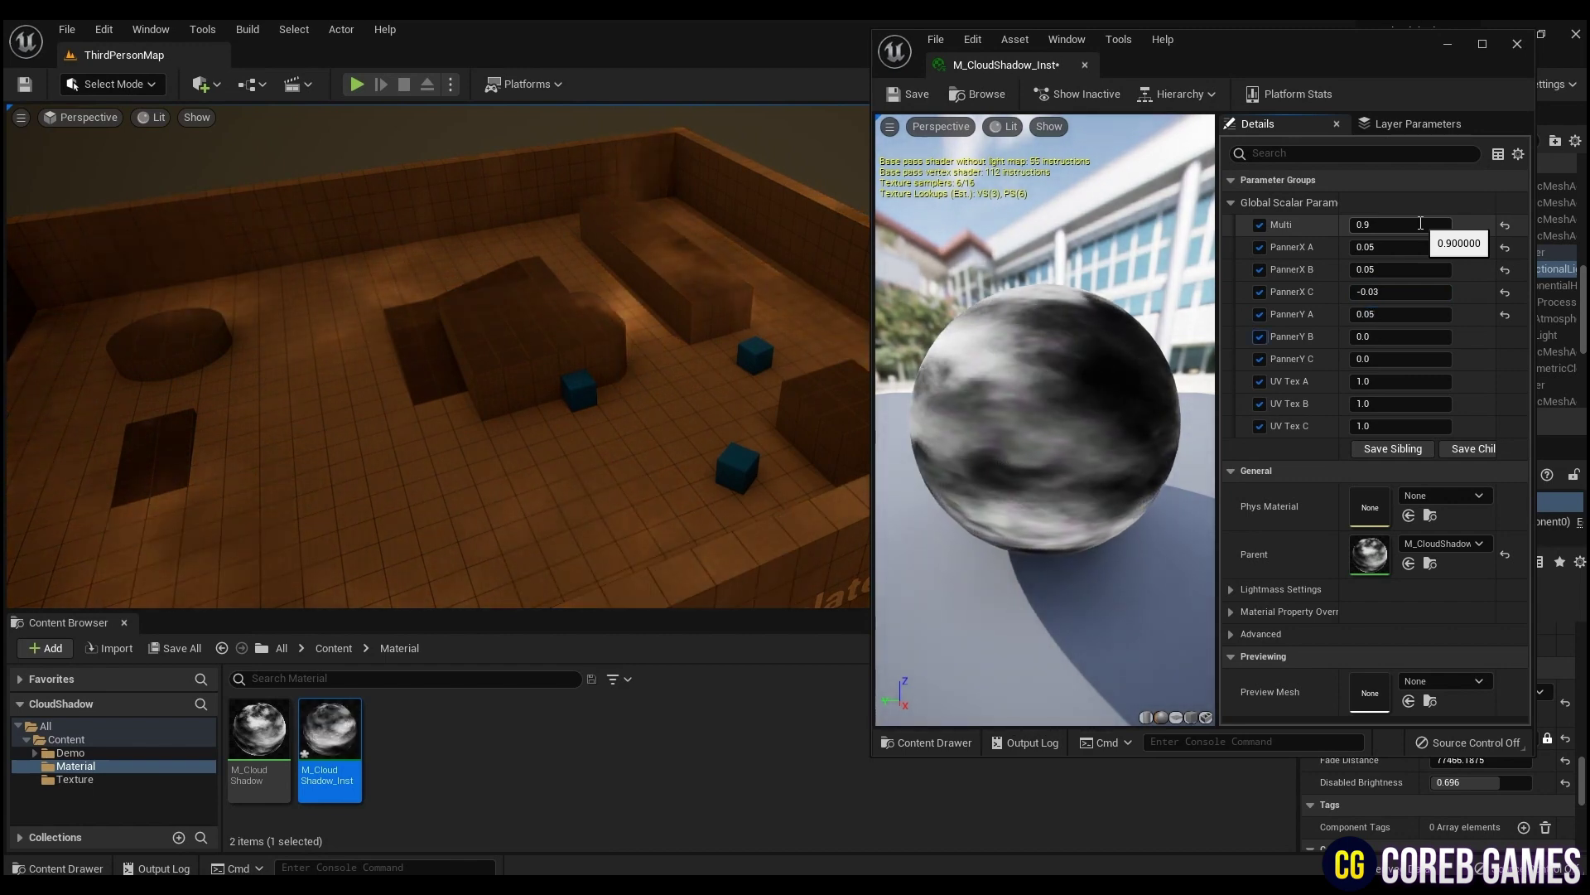
pyautogui.press('Tab')
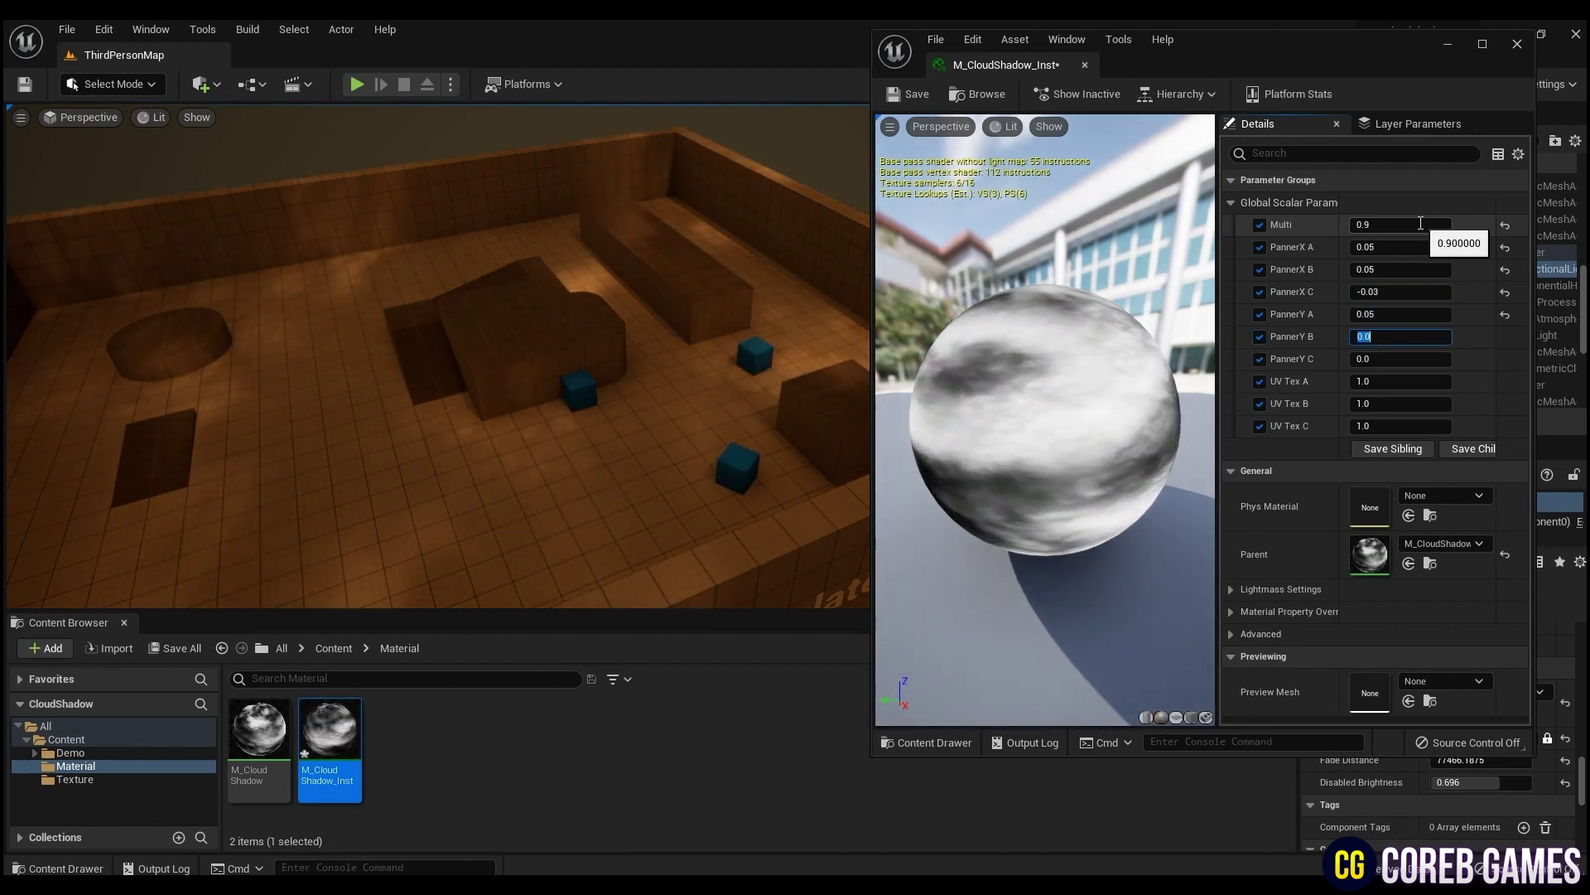
pyautogui.write('0.05')
pyautogui.press('Tab')
pyautogui.write('-0.')
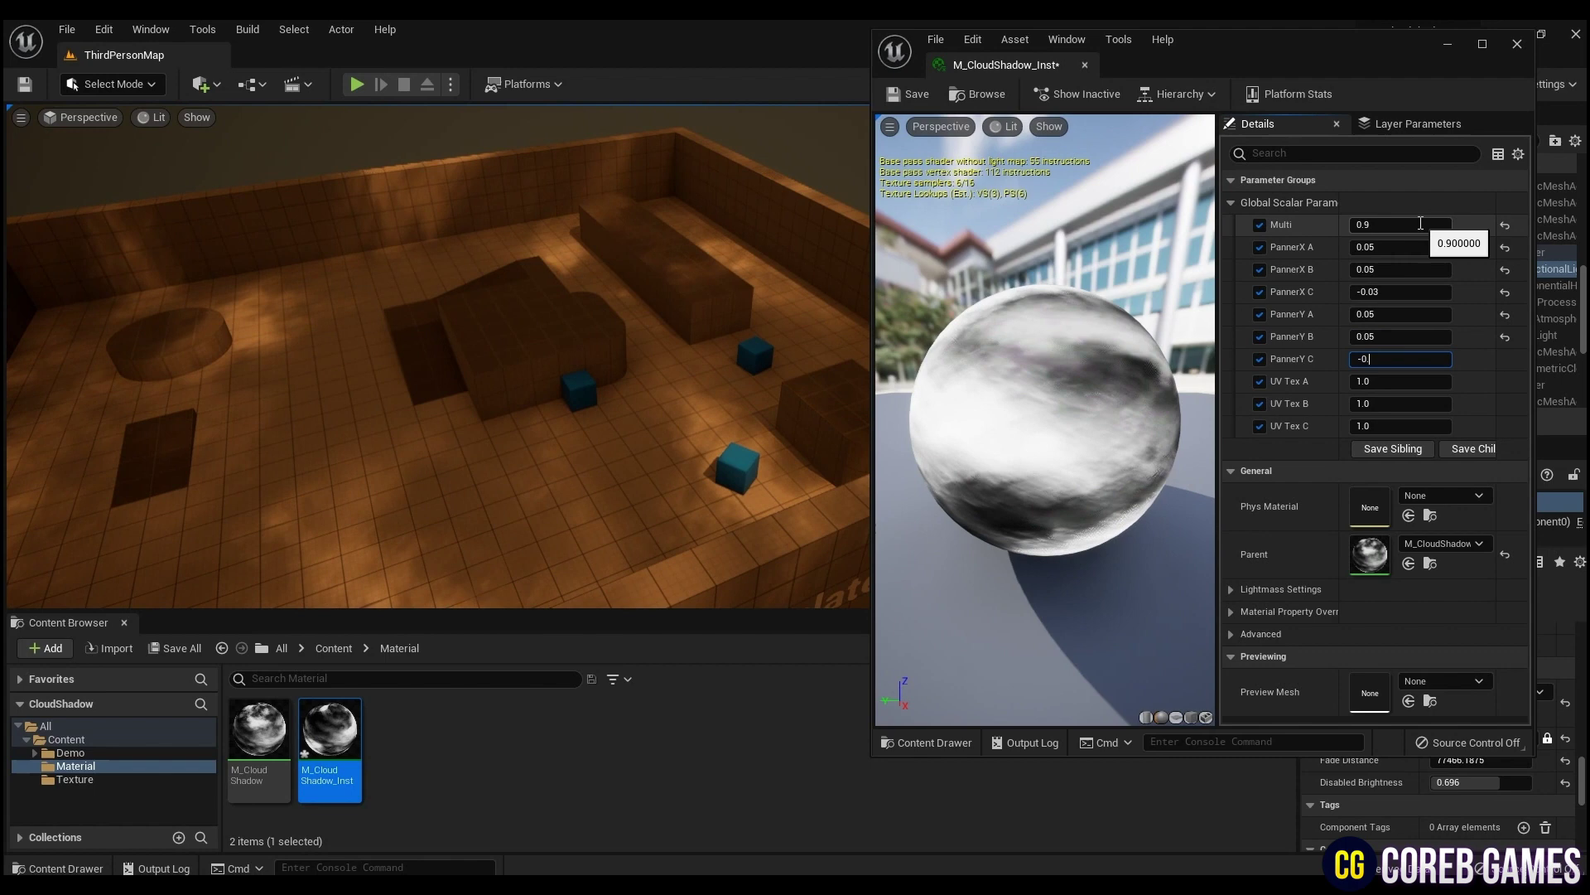
pyautogui.write('03')
pyautogui.press('Tab')
# Set UV Tex A to -1.2 and UV Tex B to -2
pyautogui.write('-1')
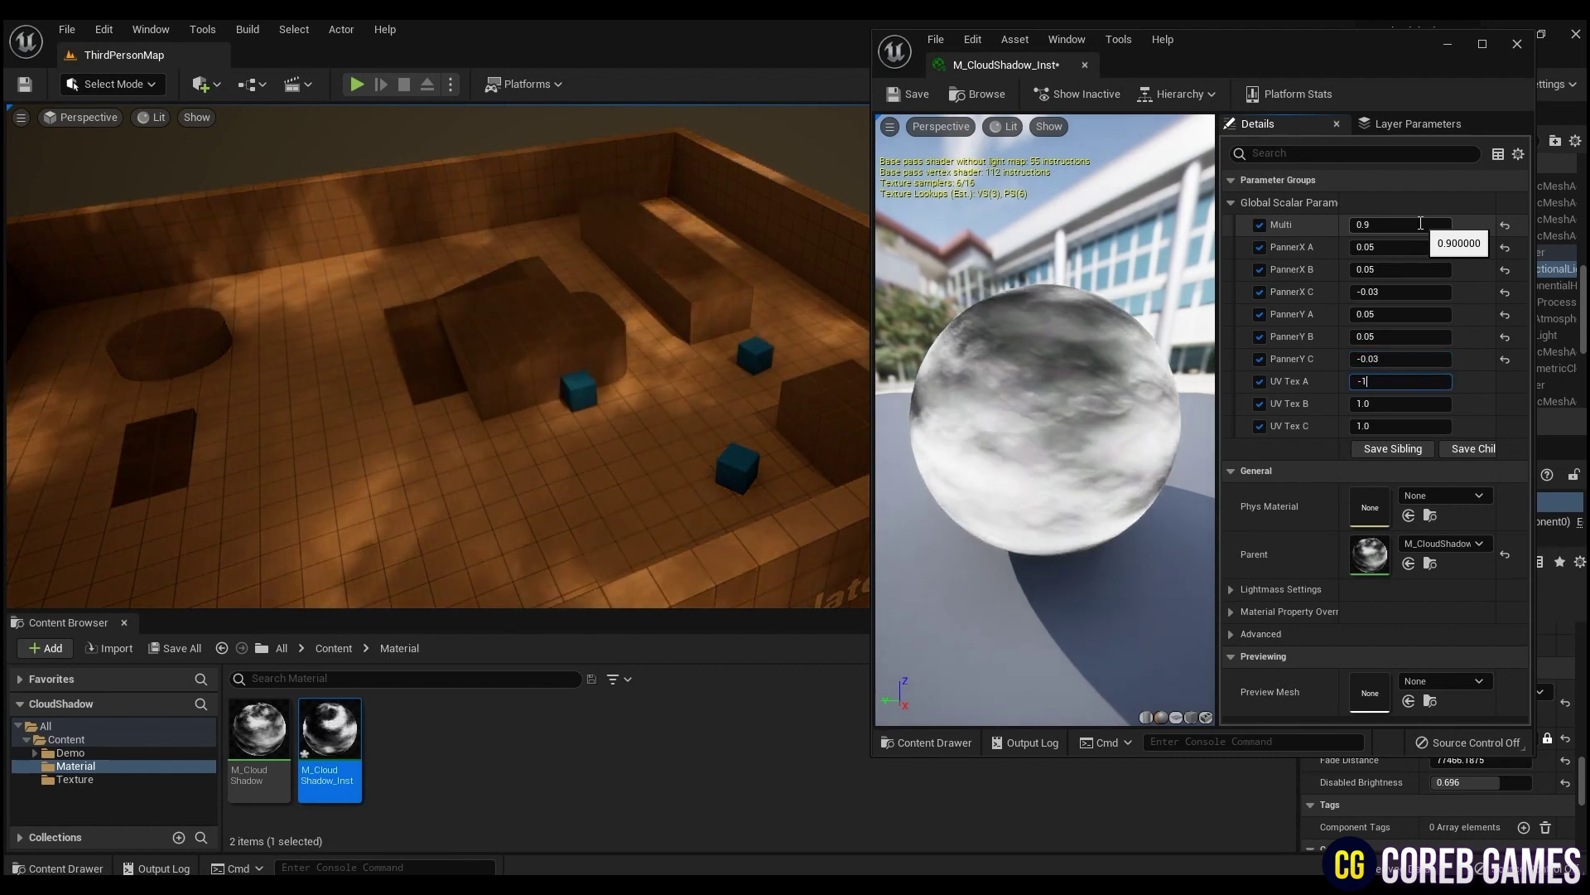
pyautogui.write('.2')
pyautogui.press('Tab')
pyautogui.write('-2')
pyautogui.press('Tab')
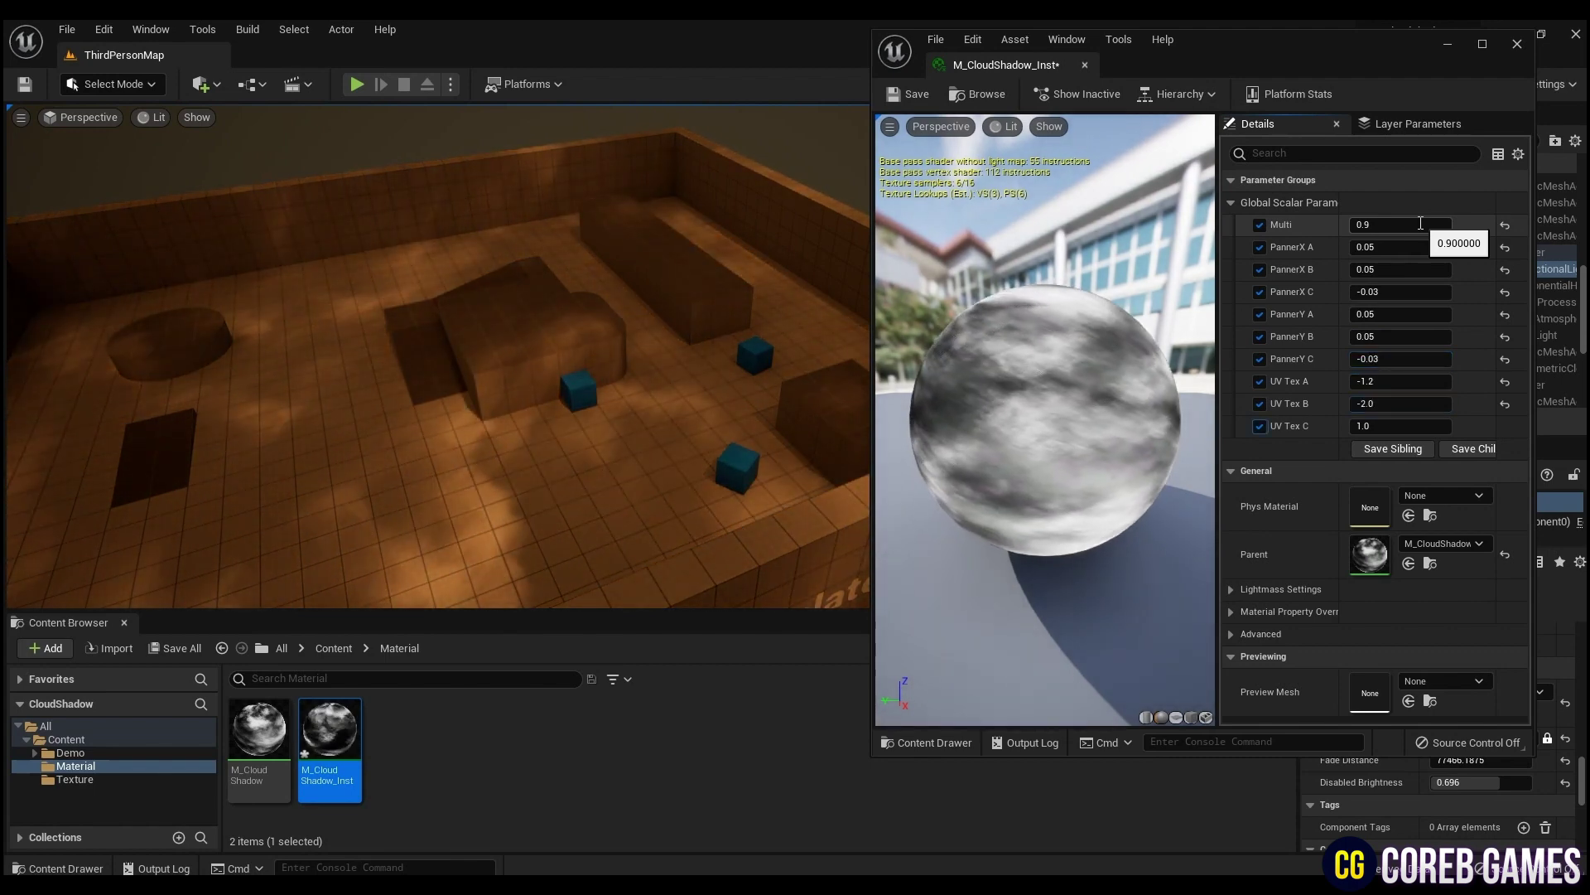
pyautogui.press('Tab')
# Check the moving cloud shadows in the level, then save and close the material instance
pyautogui.moveTo(635, 408); pyautogui.dragTo(864, 148, button='right')
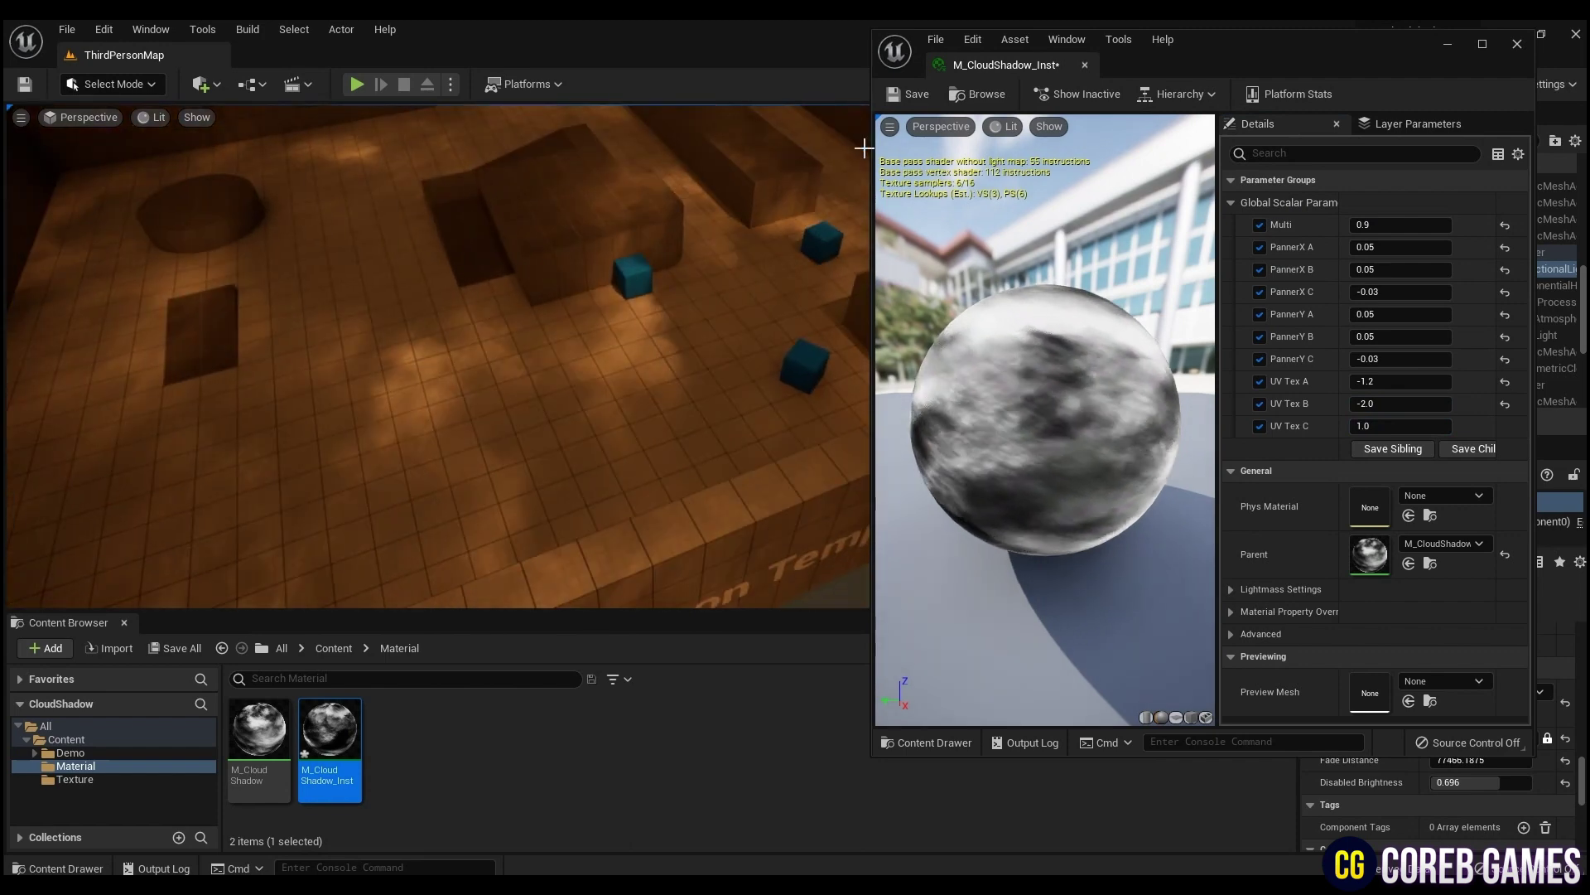
pyautogui.moveTo(586, 295); pyautogui.dragTo(696, 216, button='right')
pyautogui.click(907, 94)
pyautogui.click(1082, 67)
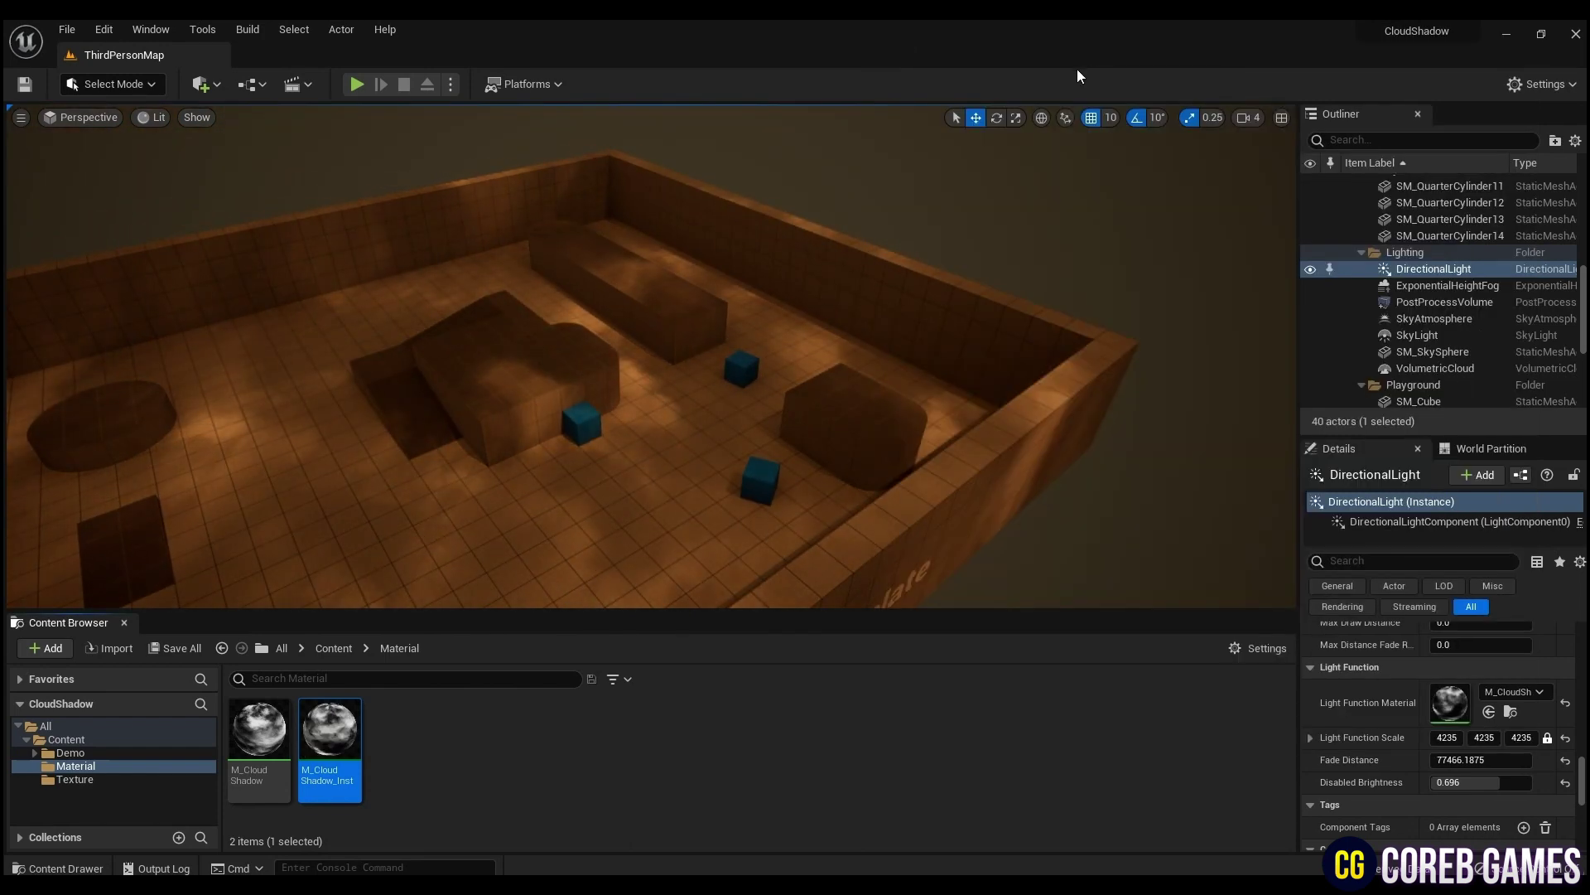
# Reframe the level and look through the DirectionalLight's shadow settings
pyautogui.moveTo(865, 346)
pyautogui.mouseDown(button='right')
pyautogui.moveTo(745, 346)
pyautogui.moveTo(865, 347)
pyautogui.mouseUp(button='right')
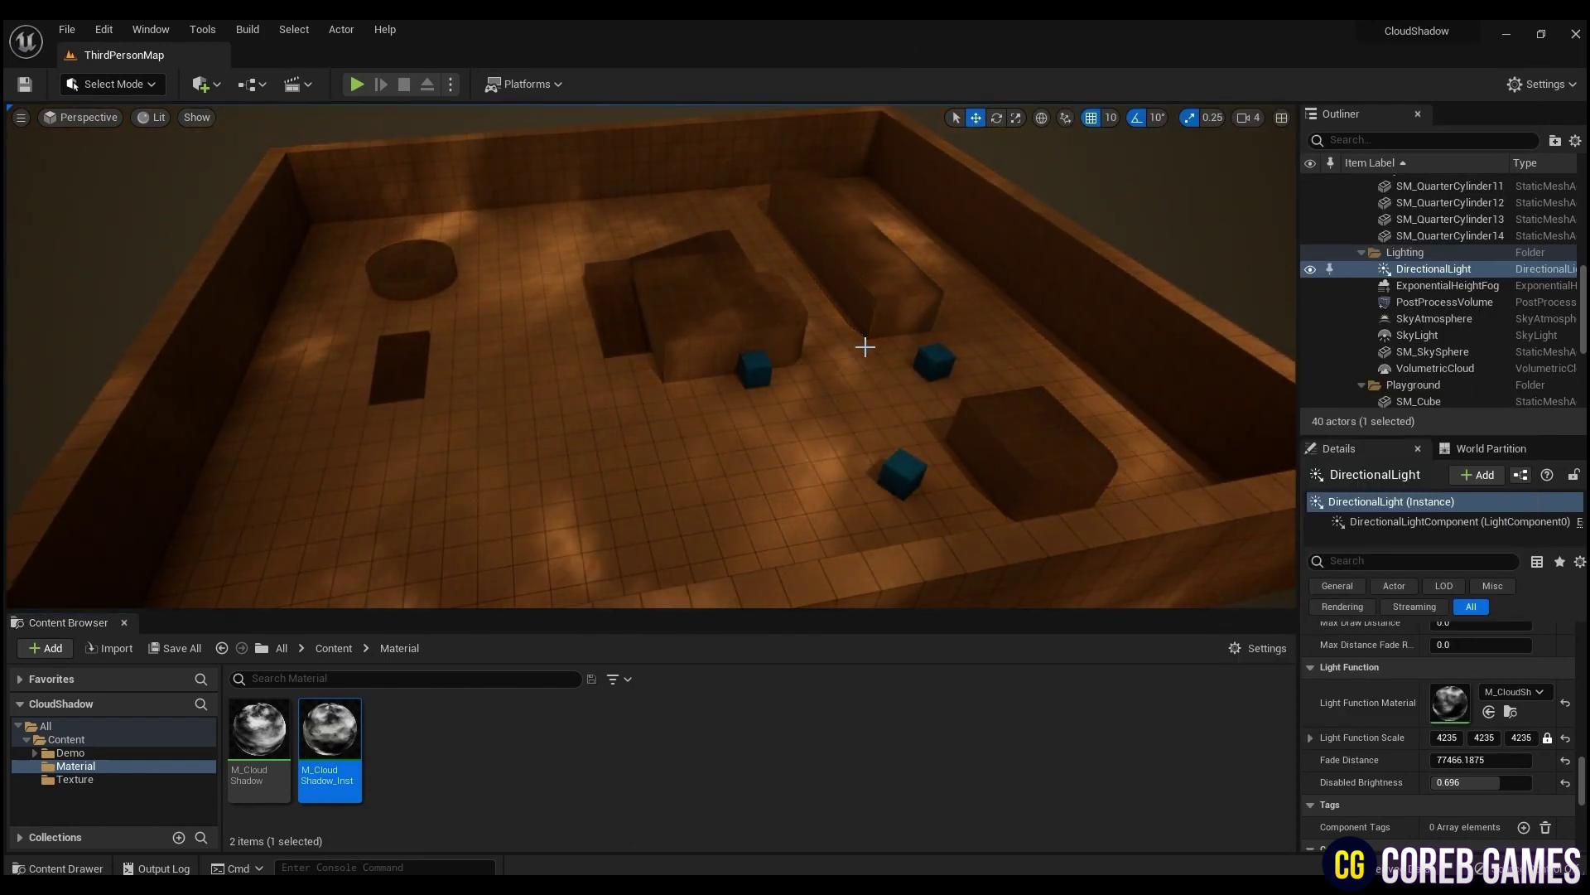
pyautogui.scroll(-10, 1486, 754)
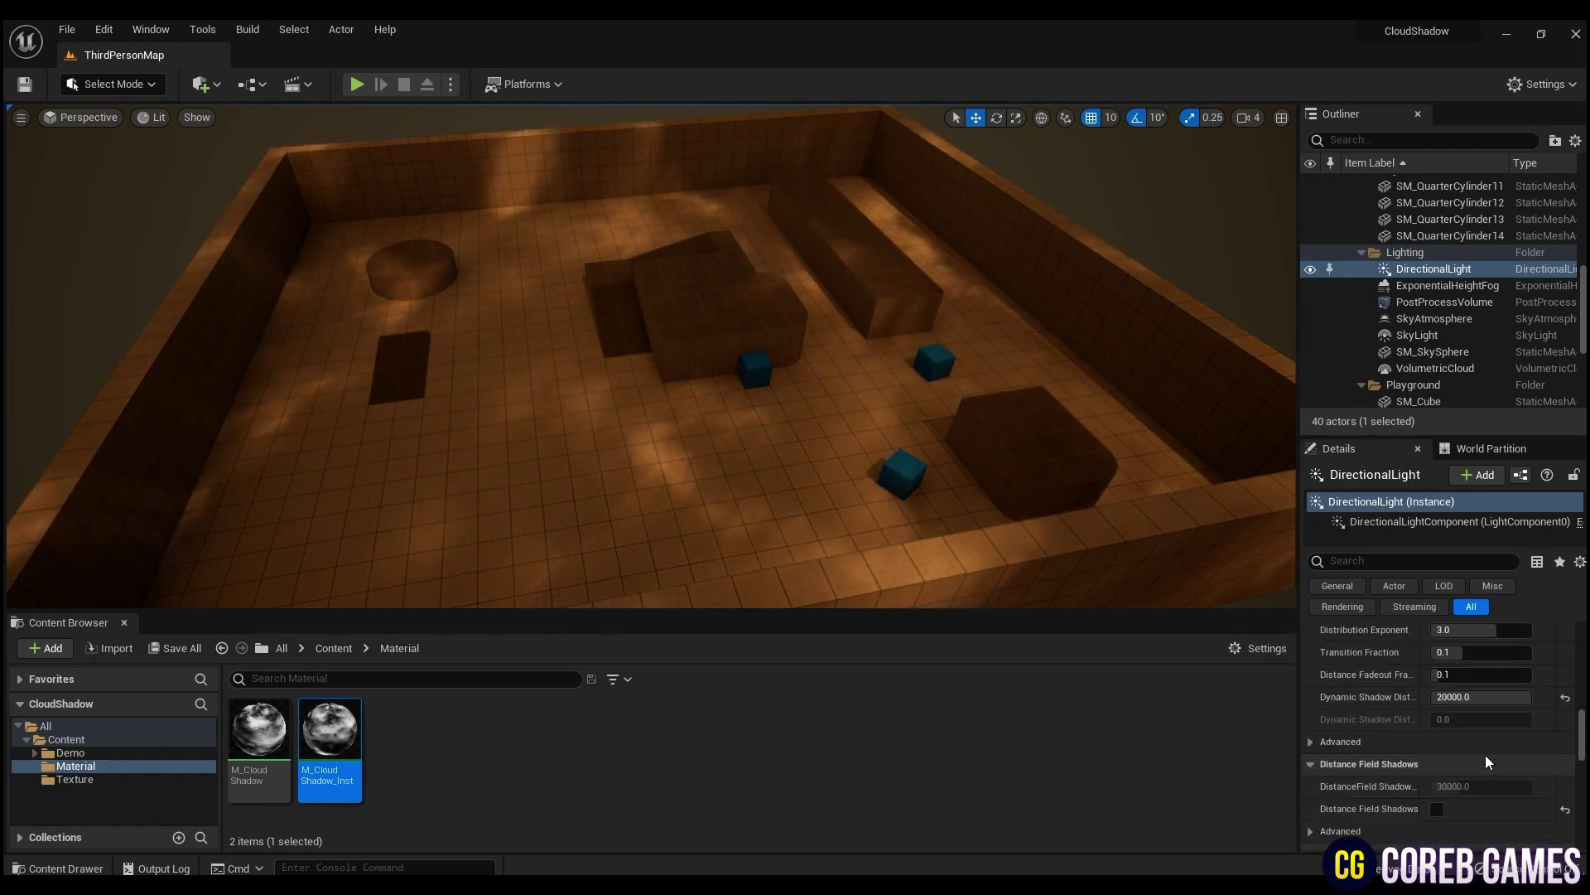